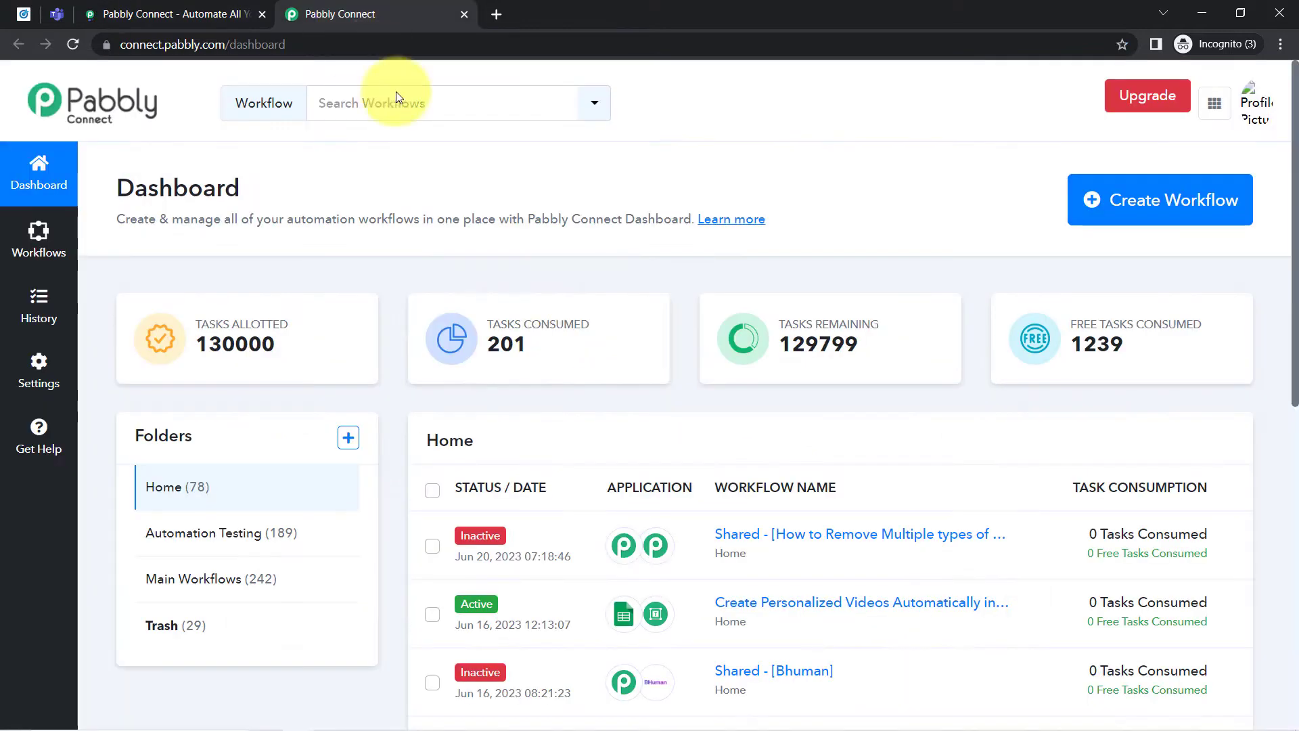
- Look over the Pabbly Connect dashboard and the sign-up option on the Pabbly Connect website
scroll(609, 352, down, 3)
scroll(666, 435, up, 2)
scroll(666, 435, up, 1)
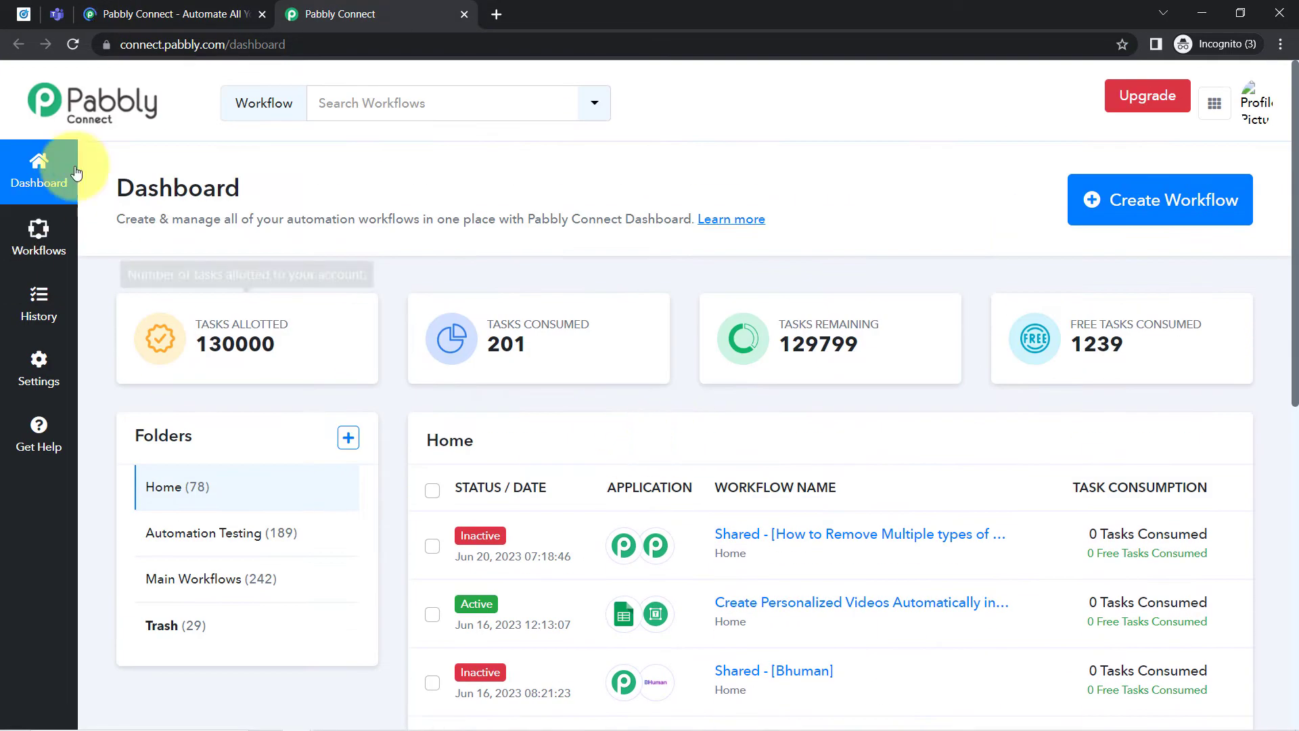
click(131, 5)
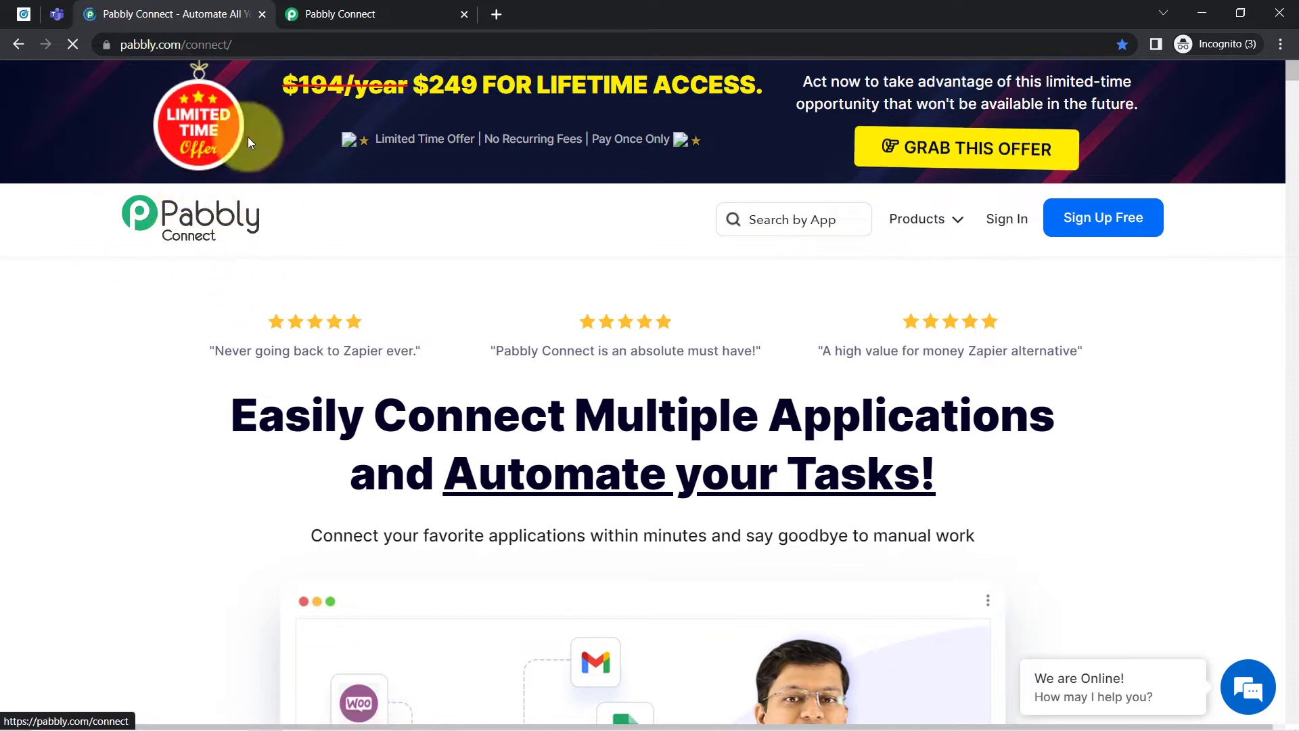
click(1087, 237)
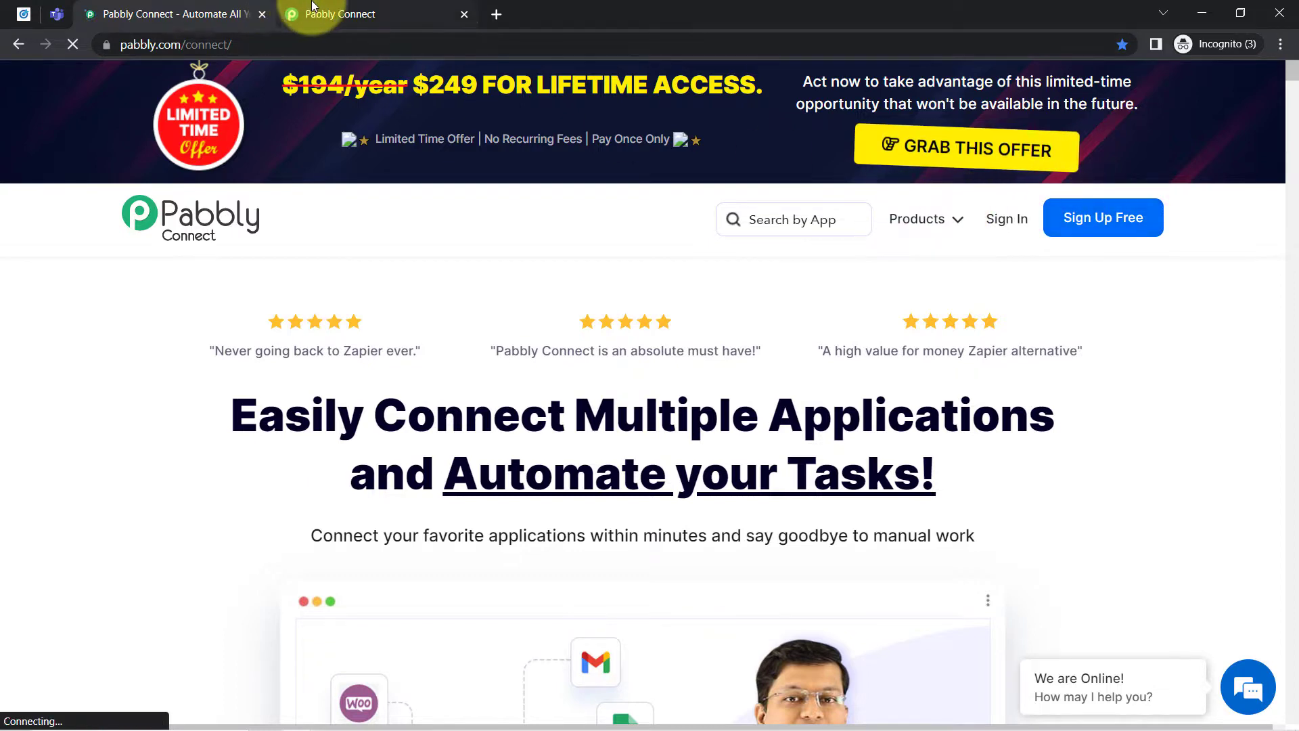
click(344, 10)
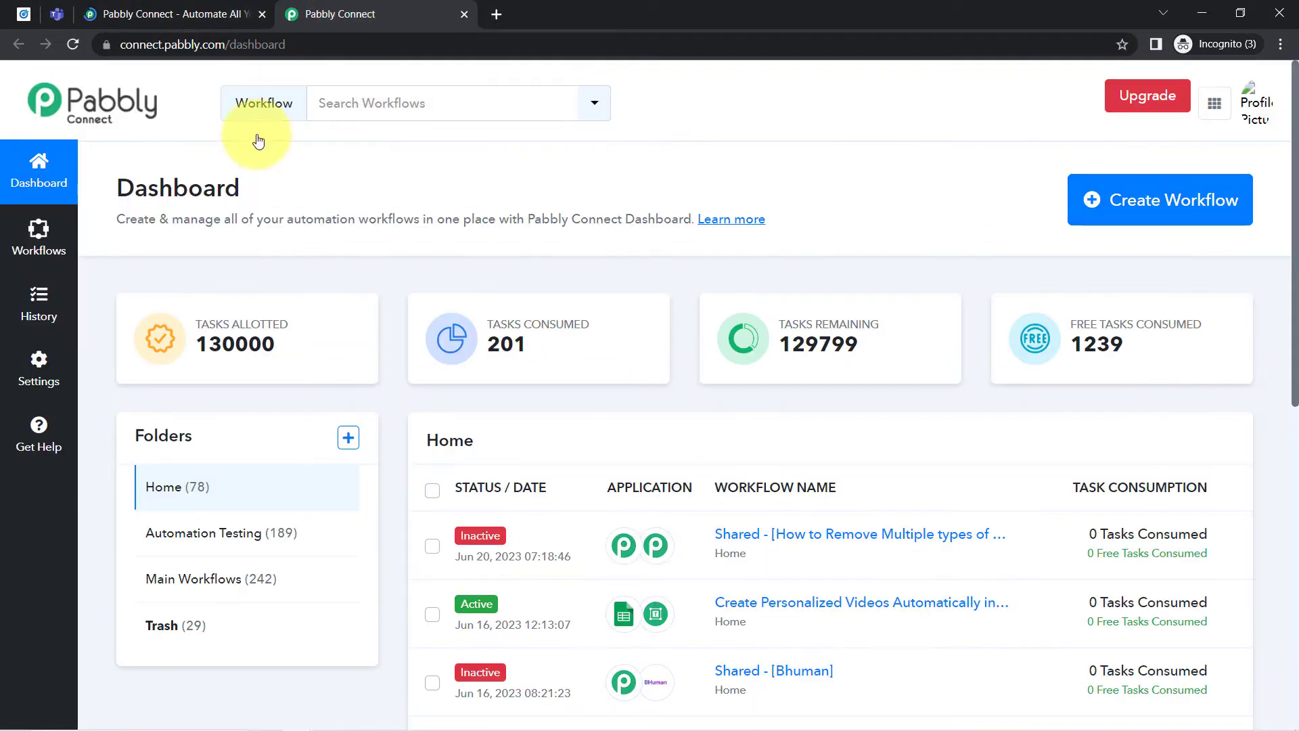
double_click(190, 178)
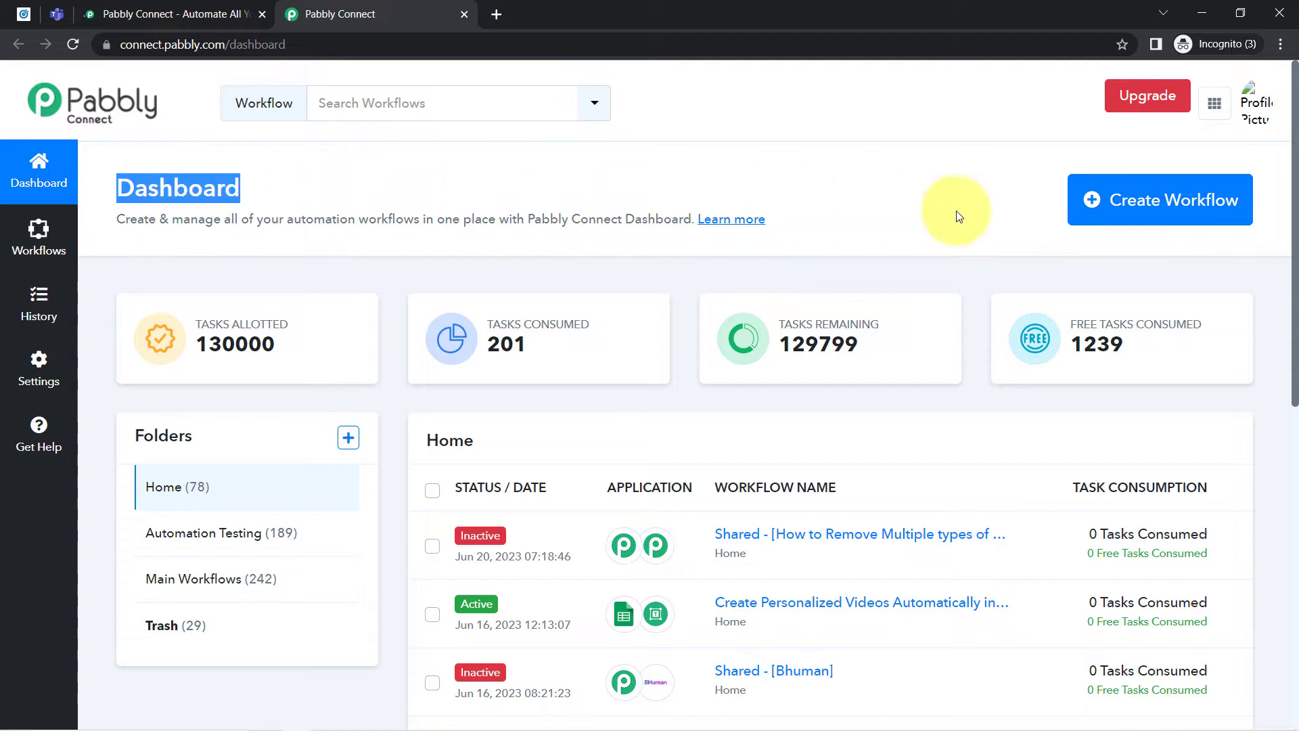
- Create a new workflow named "Send LinkedIn Lead Gen Form Leads on Microsoft Teams"
click(1158, 201)
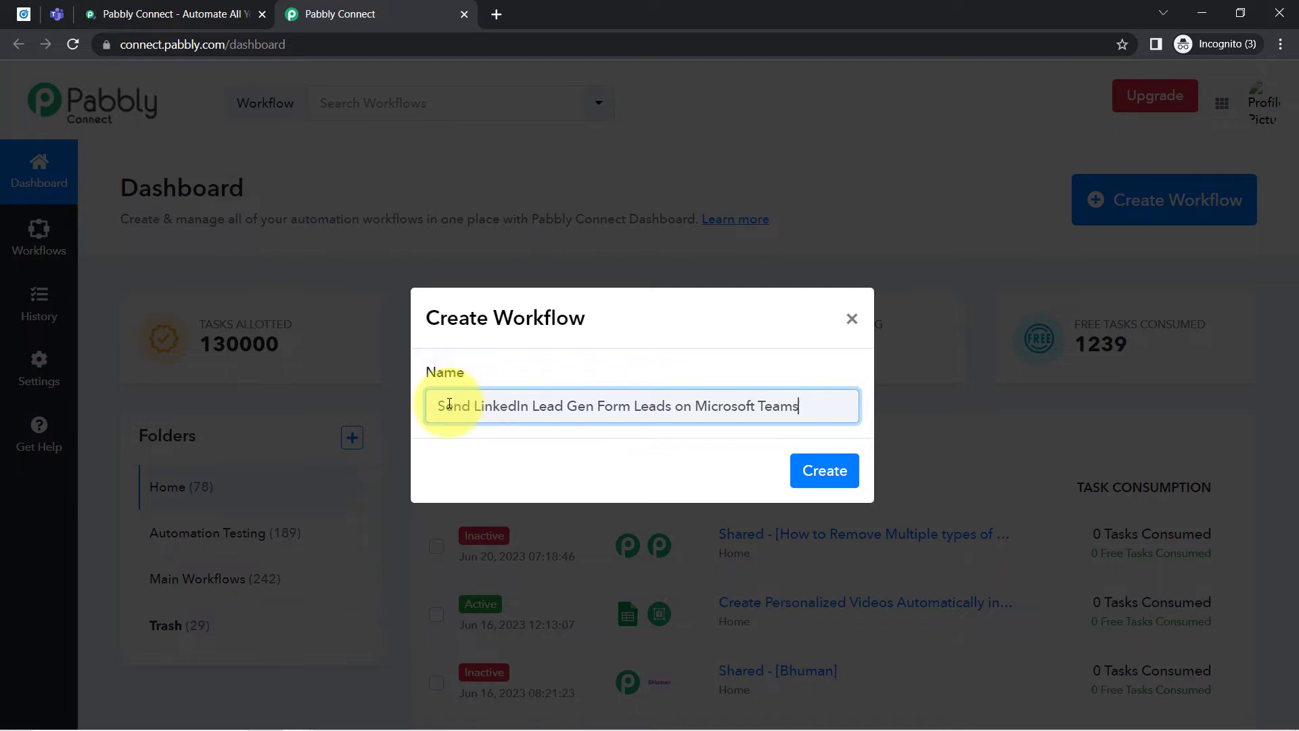
drag(449, 405, 707, 401)
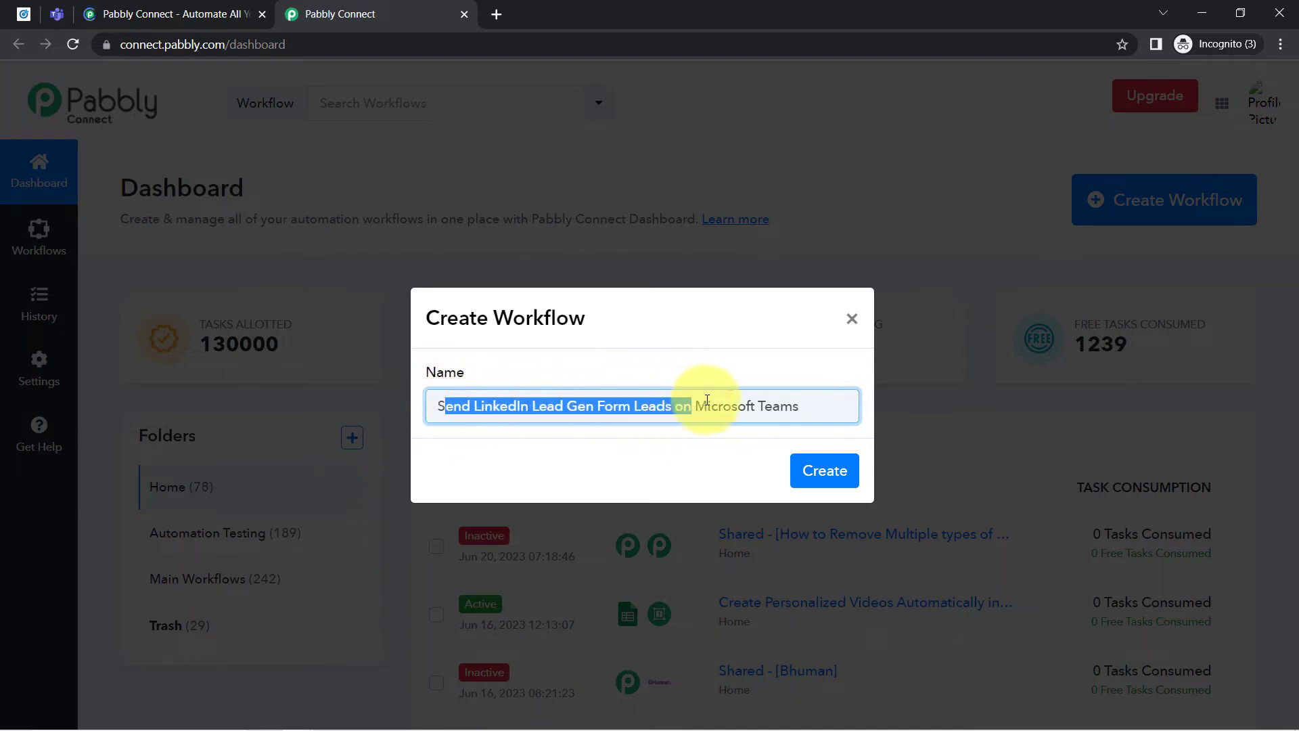
click(792, 399)
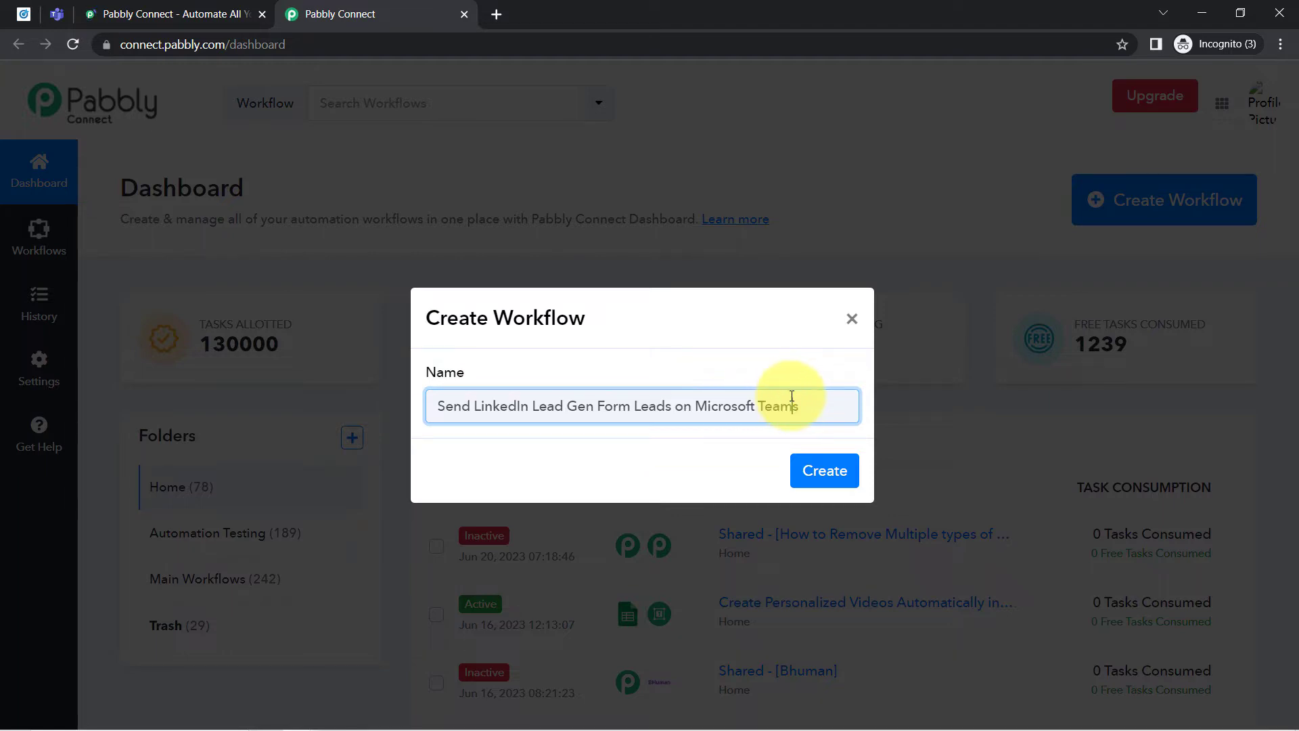
click(823, 467)
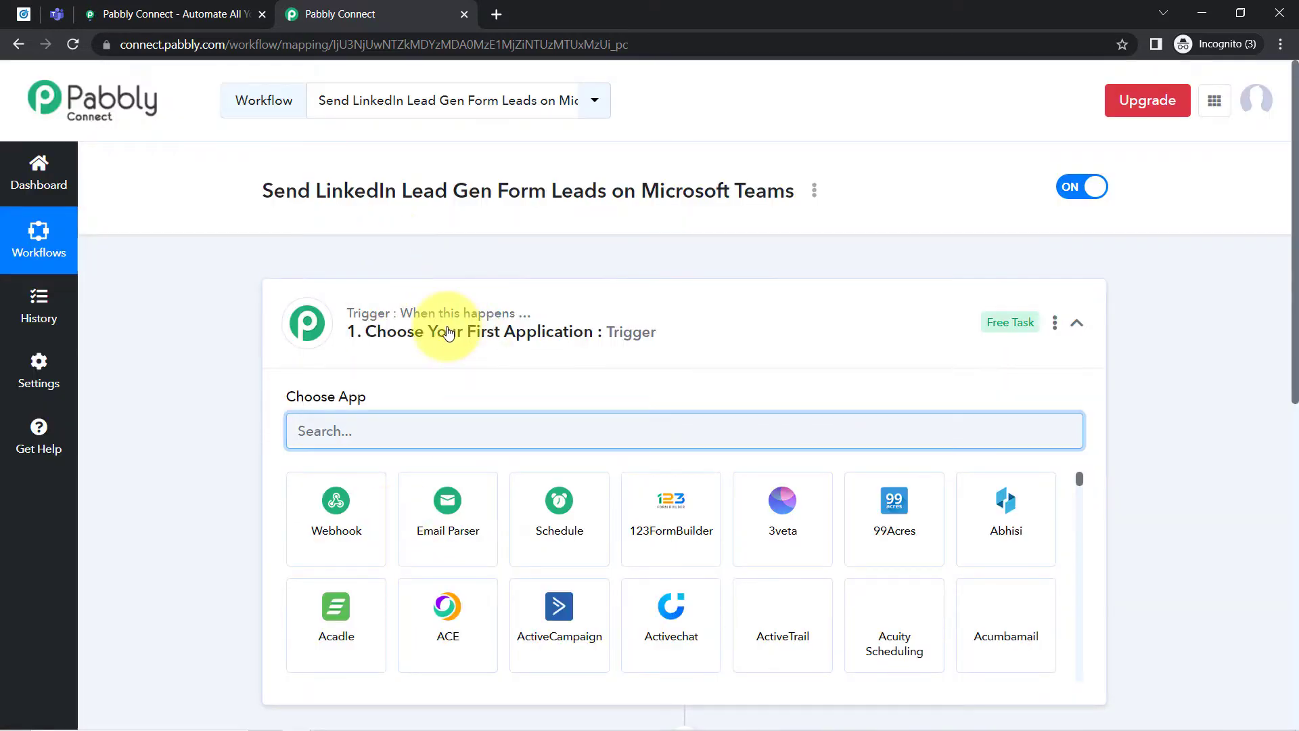
- Search the trigger apps for "linke" and choose LinkedIn Lead Gen Forms as the workflow's trigger application
click(433, 336)
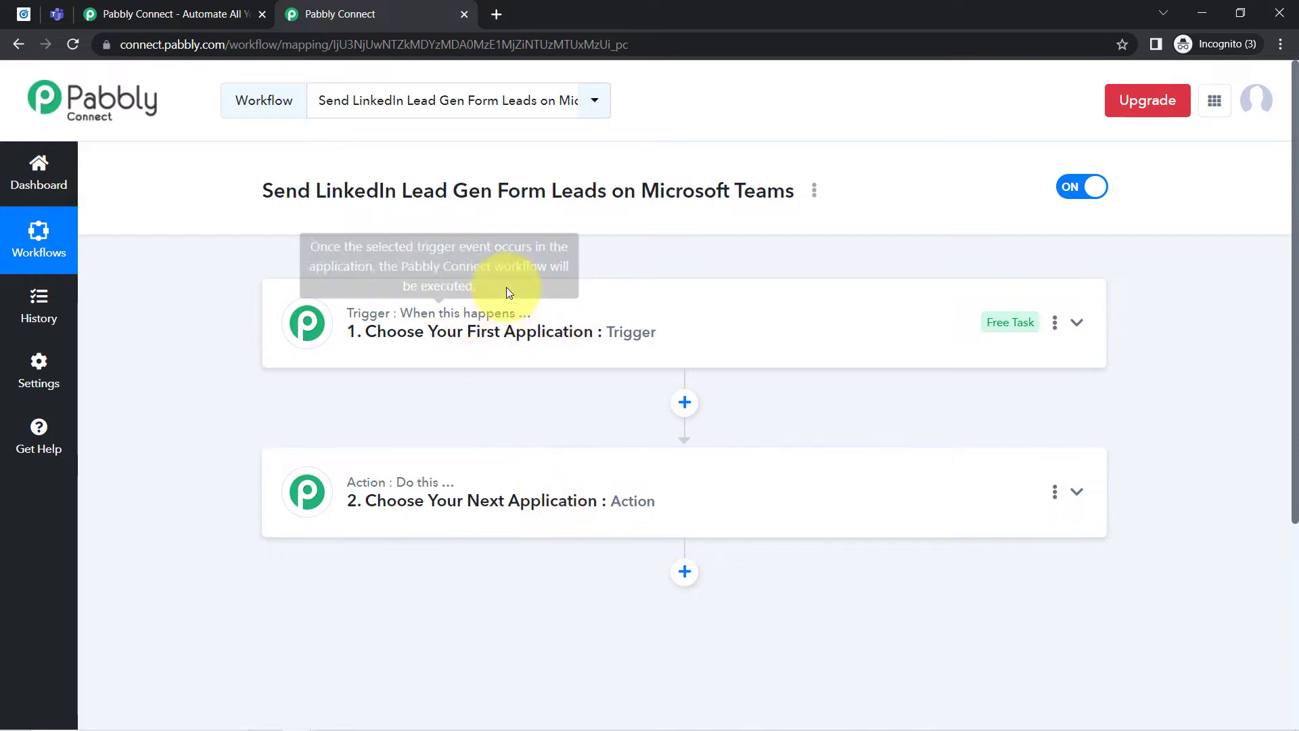
click(534, 334)
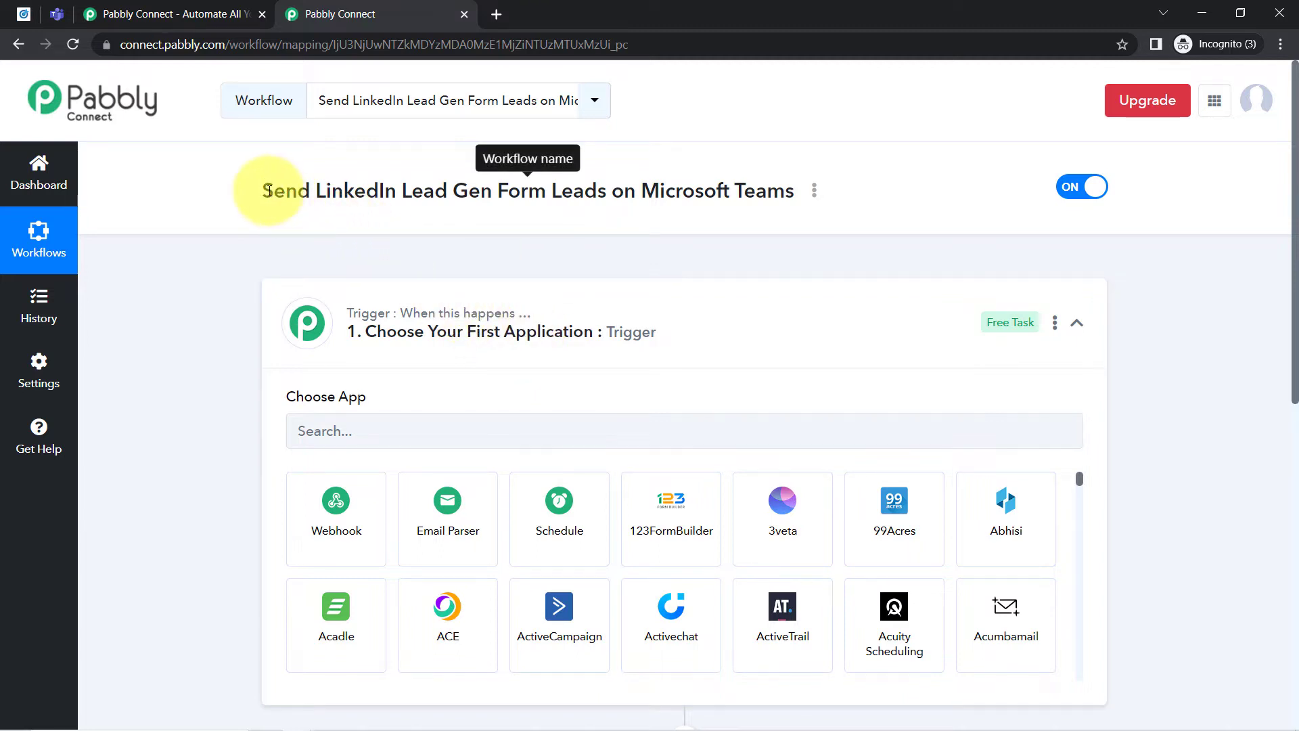
drag(263, 190, 718, 193)
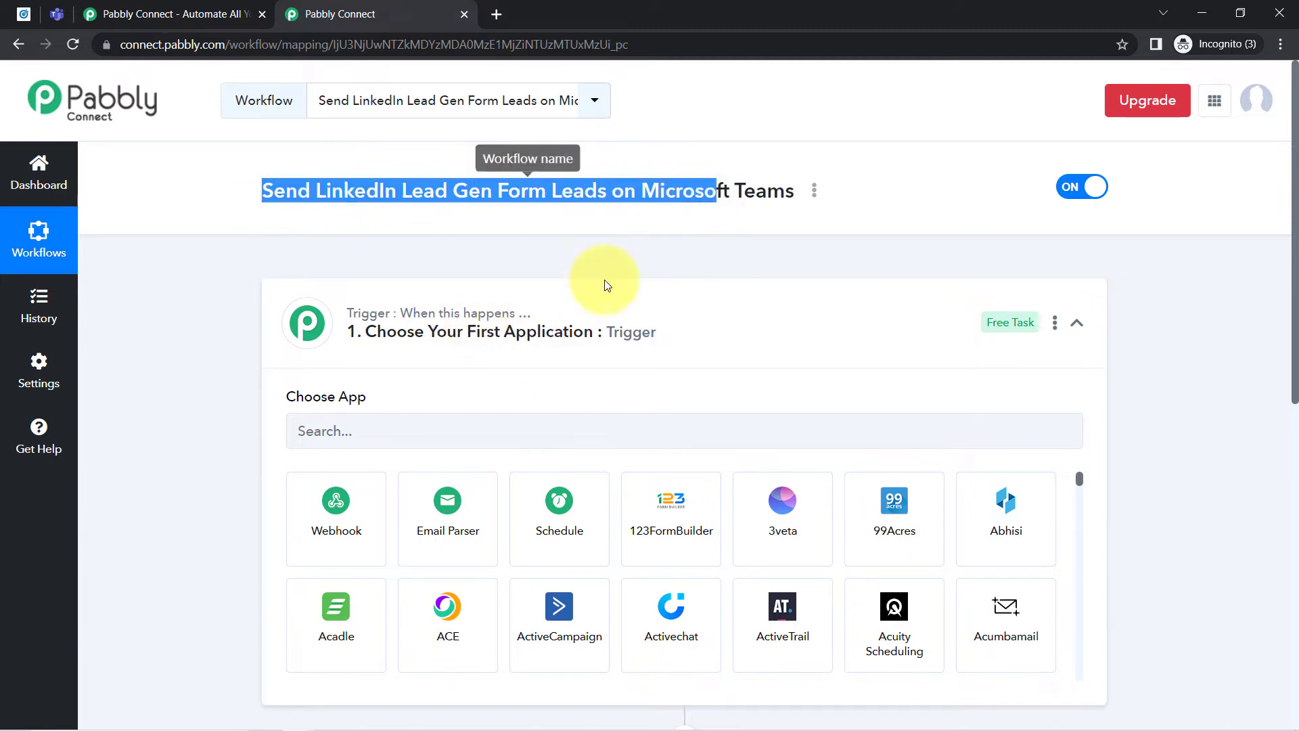
click(429, 431)
text(linke)
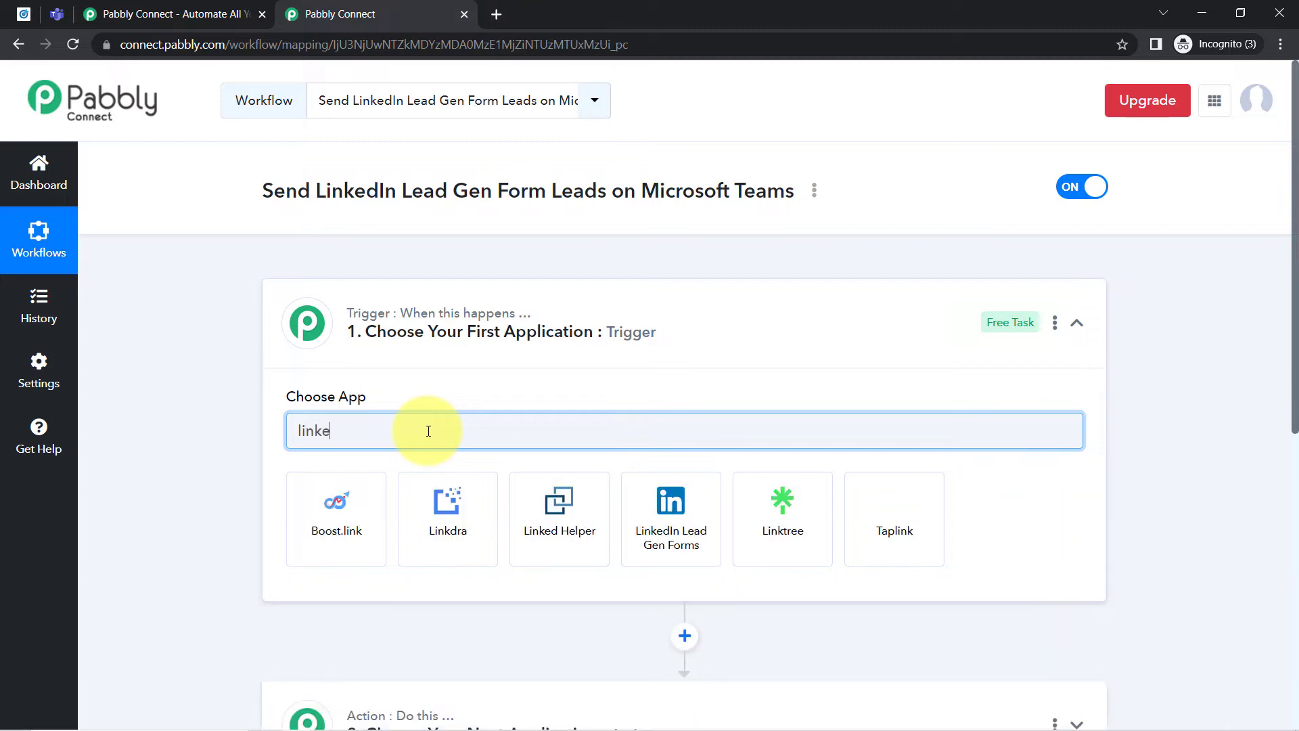
click(450, 518)
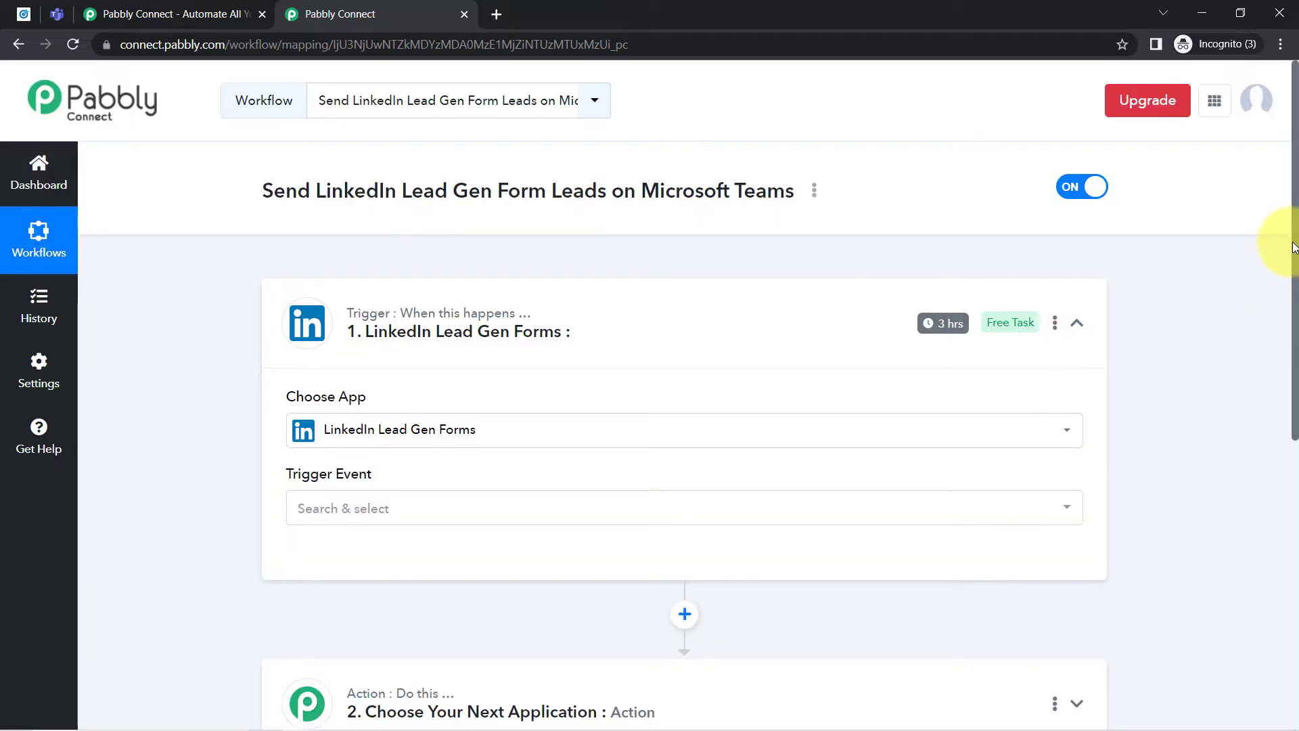
- Search the action apps for "micr", choose Microsoft Teams as the action application, and collapse both workflow steps
scroll(1279, 339, down, 6)
click(435, 308)
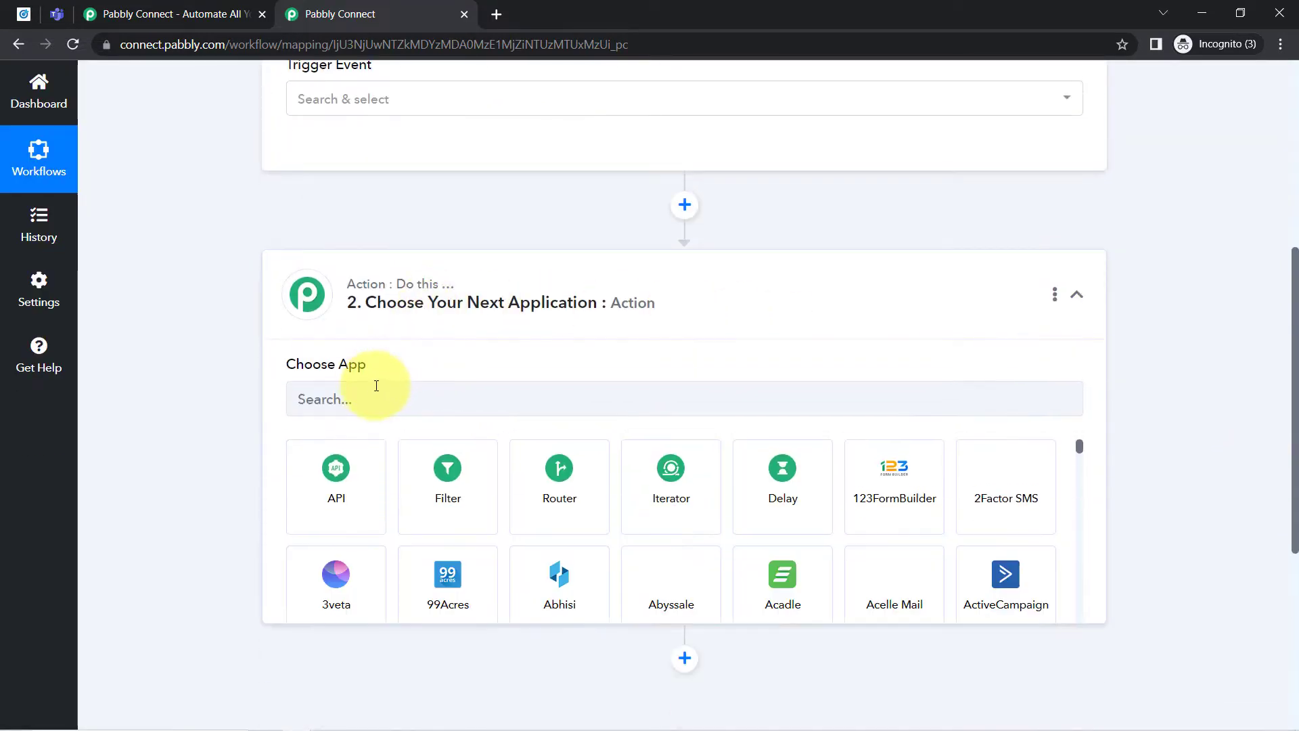
click(363, 402)
text(mi)
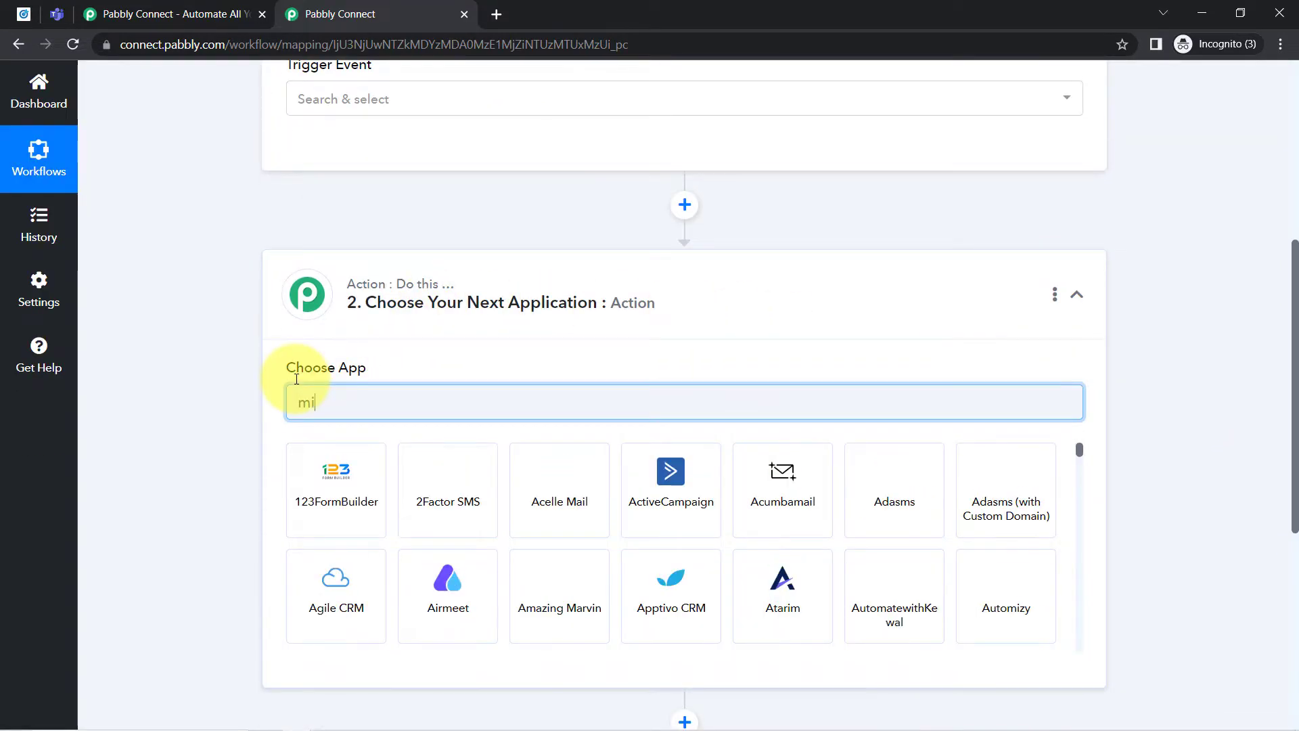
text(cr)
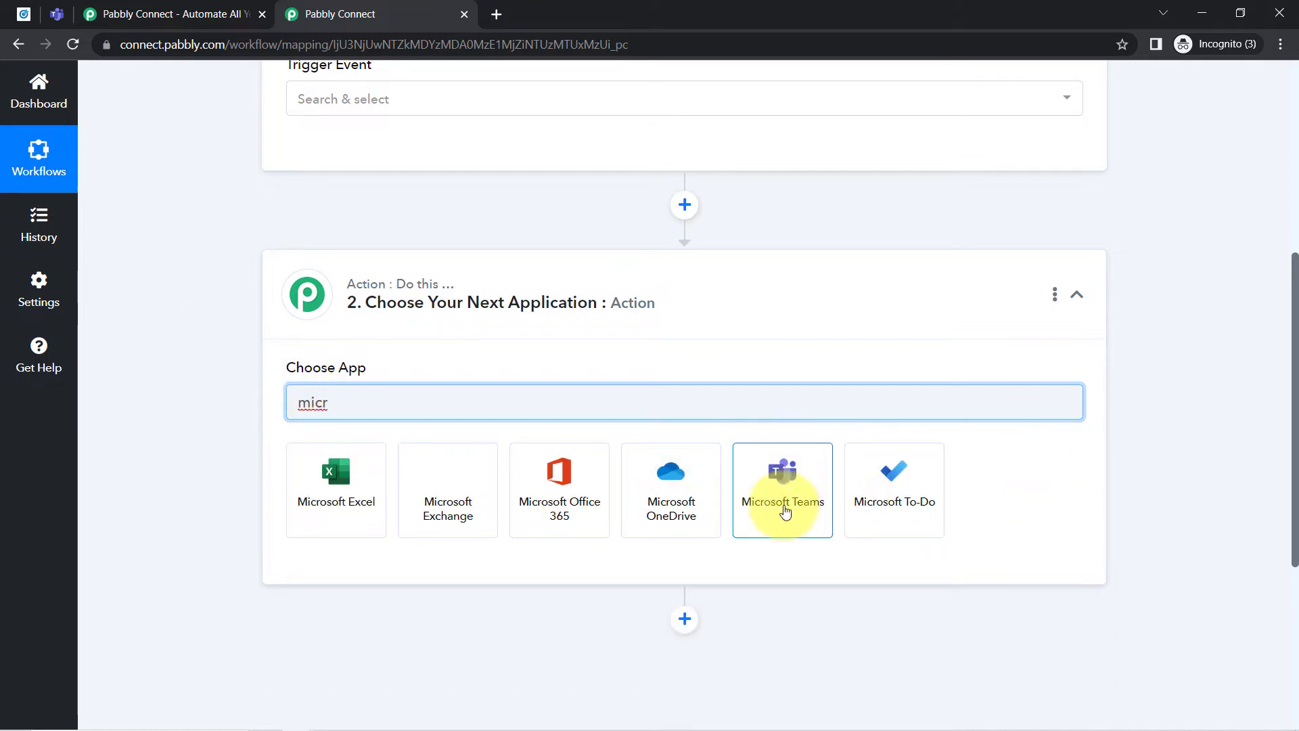
click(776, 486)
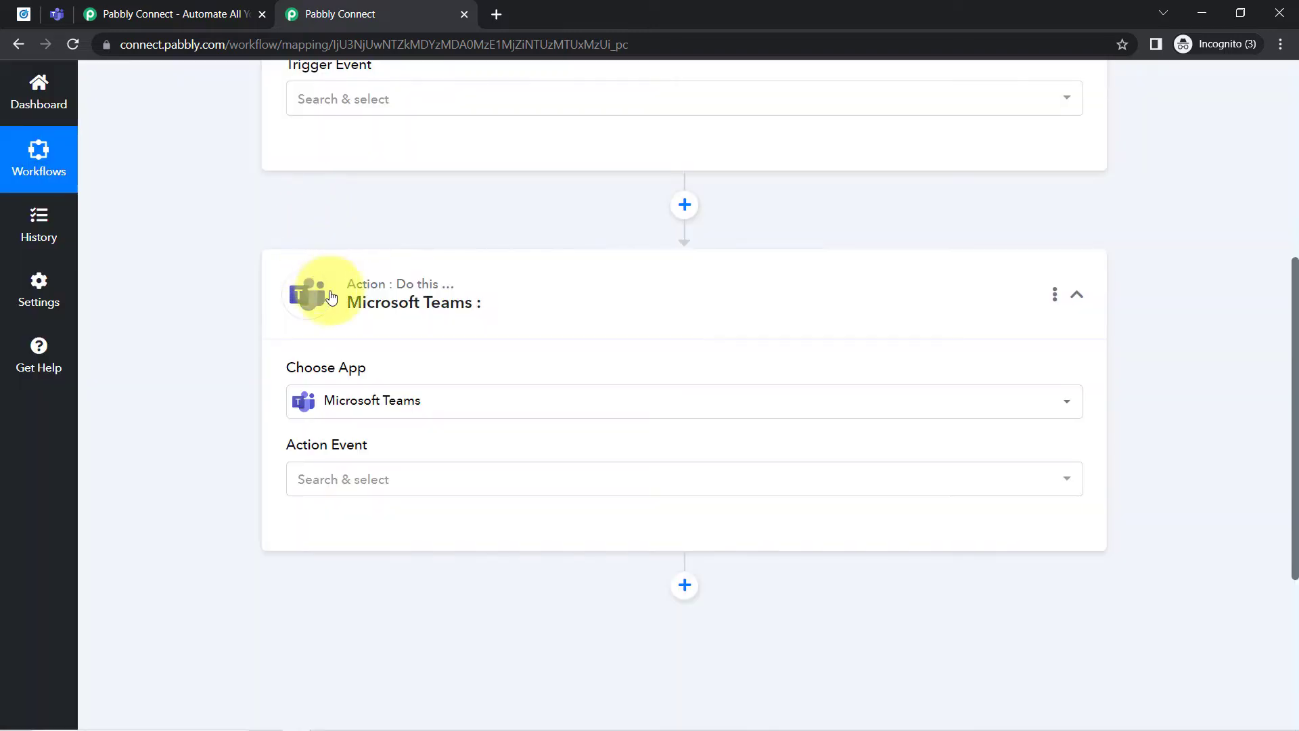
click(341, 298)
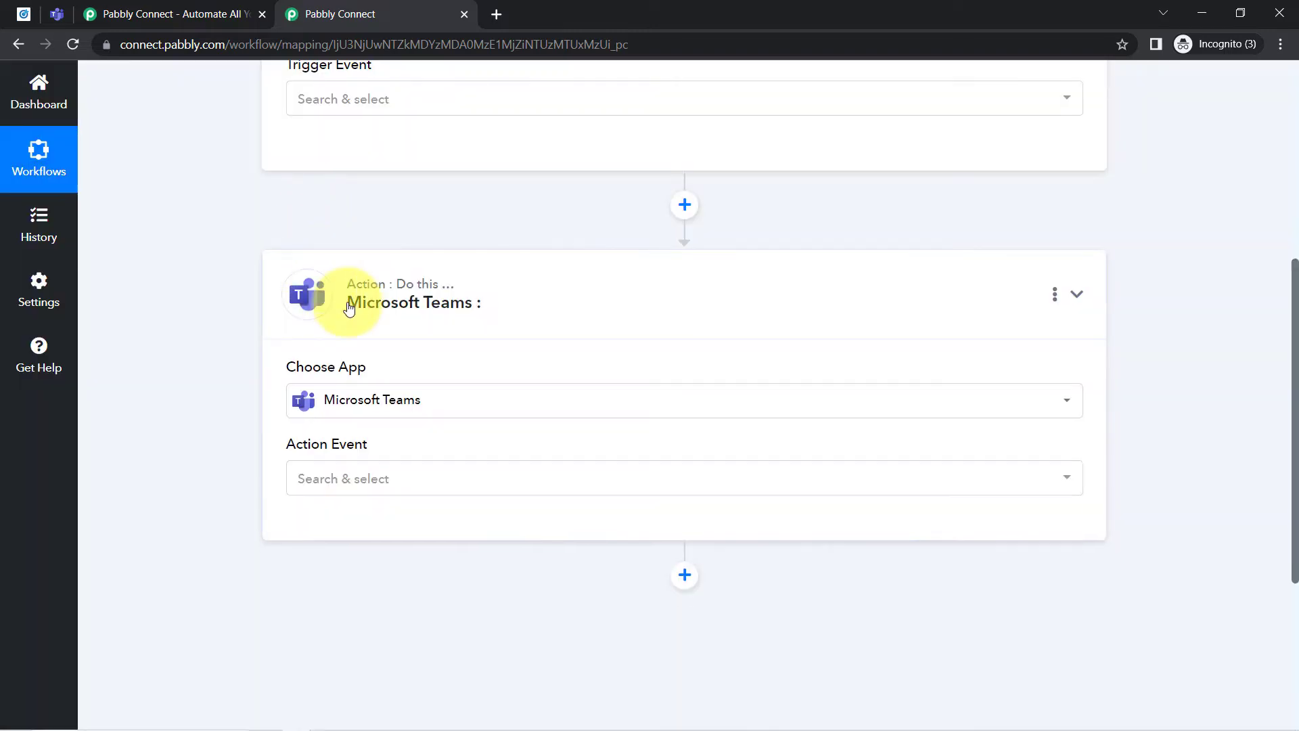
scroll(347, 304, up, 2)
click(381, 172)
scroll(265, 284, up, 2)
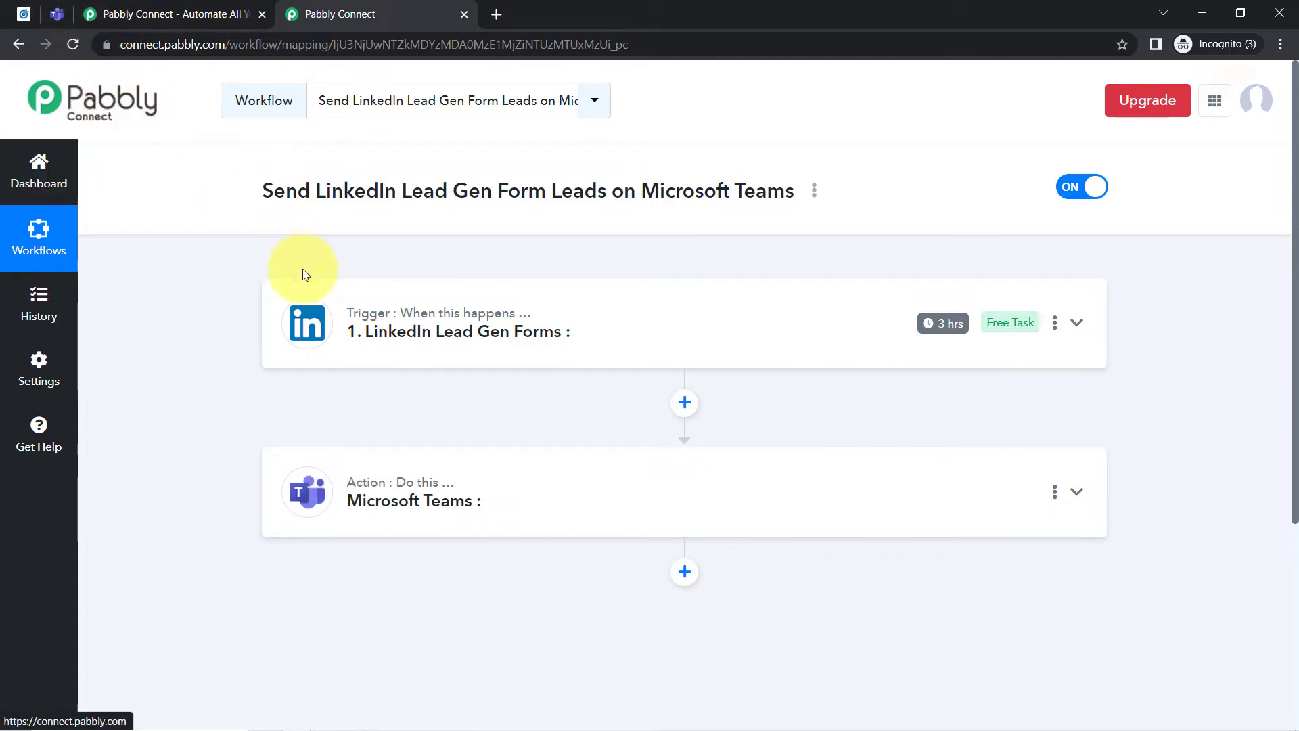
- Set the LinkedIn trigger event to New Lead Gen Form Response and open its account connection settings
click(453, 335)
scroll(439, 357, down, 3)
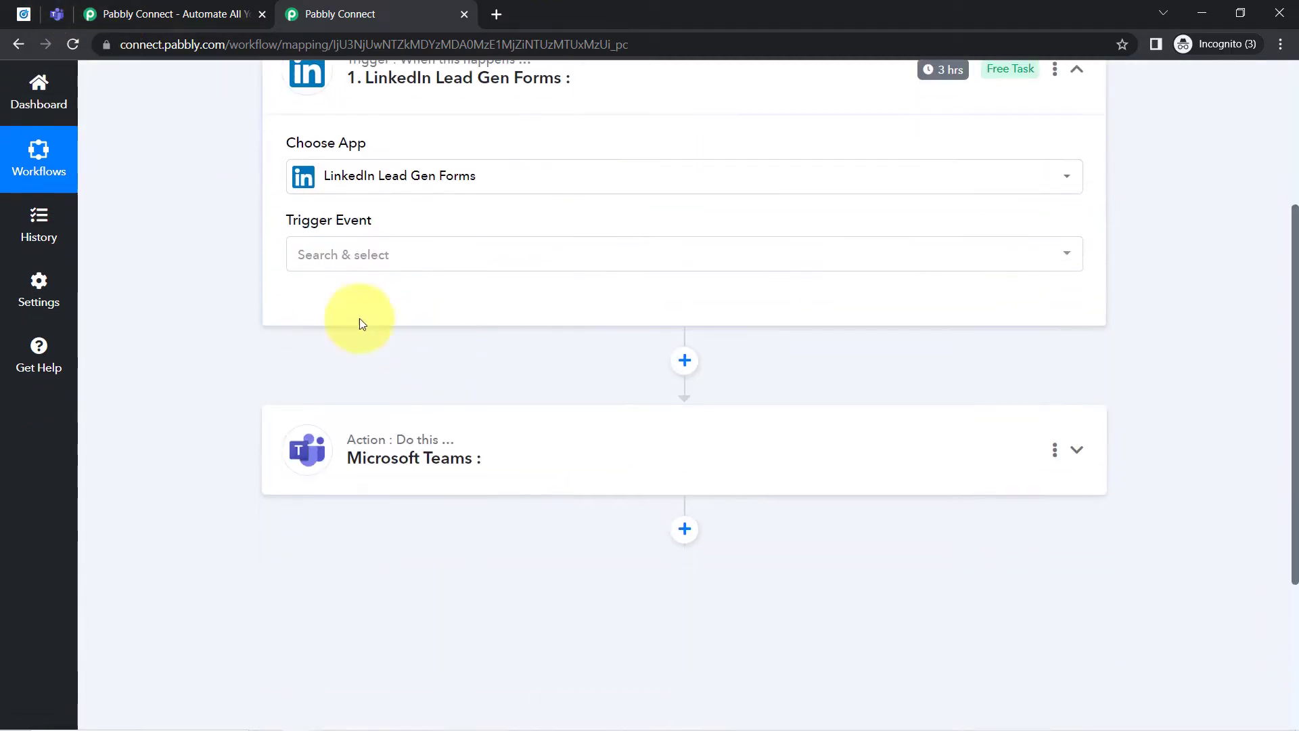
click(318, 255)
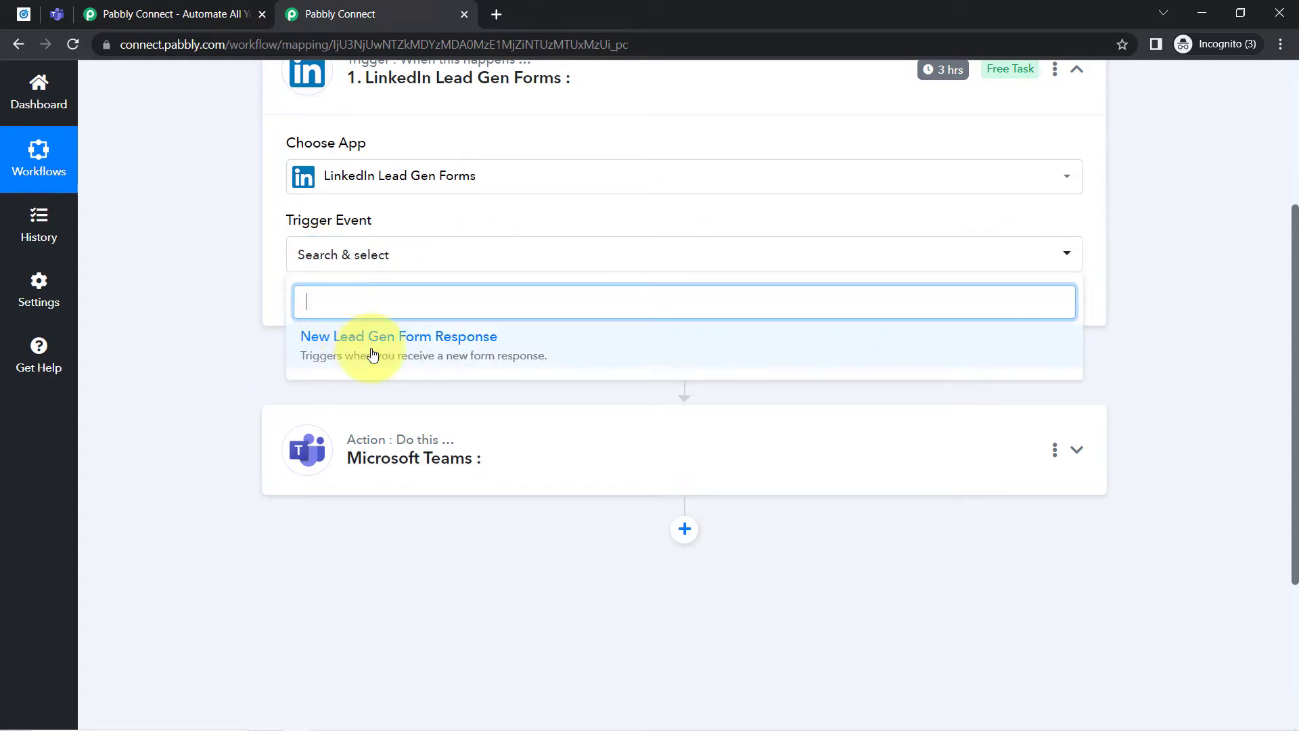
click(456, 360)
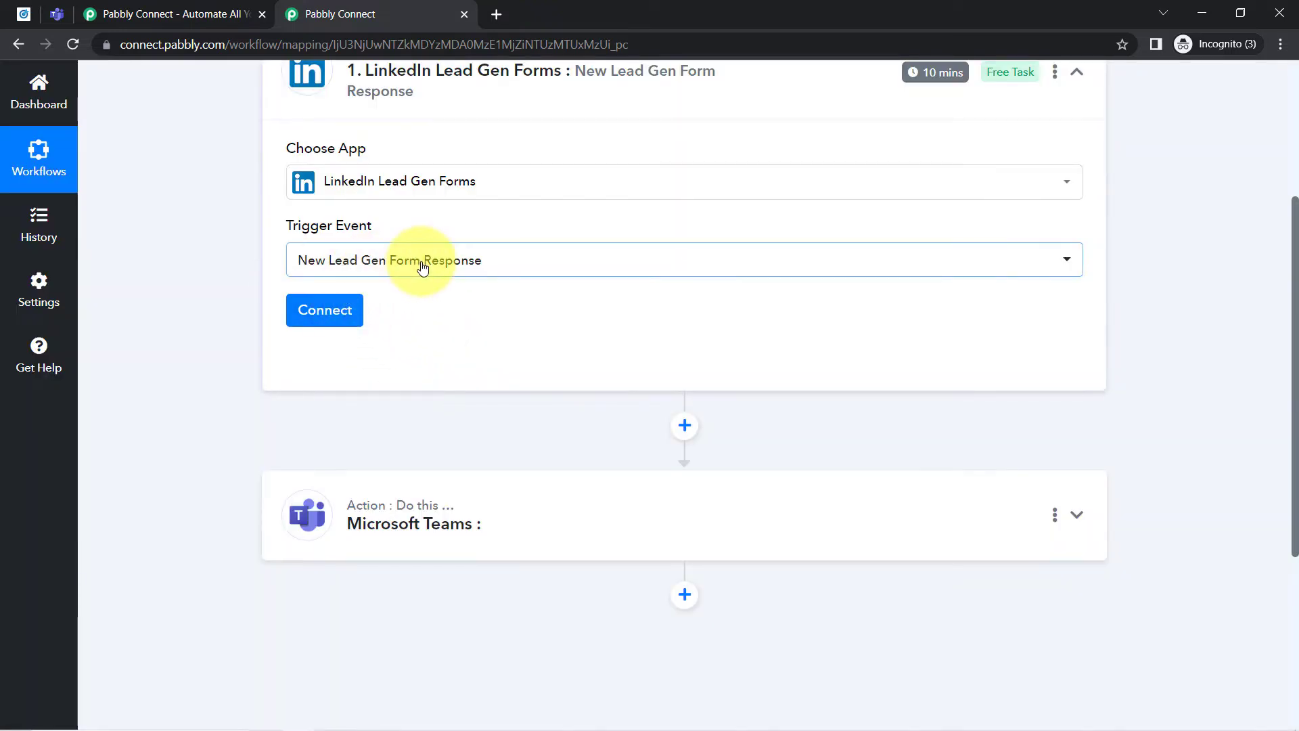
click(341, 308)
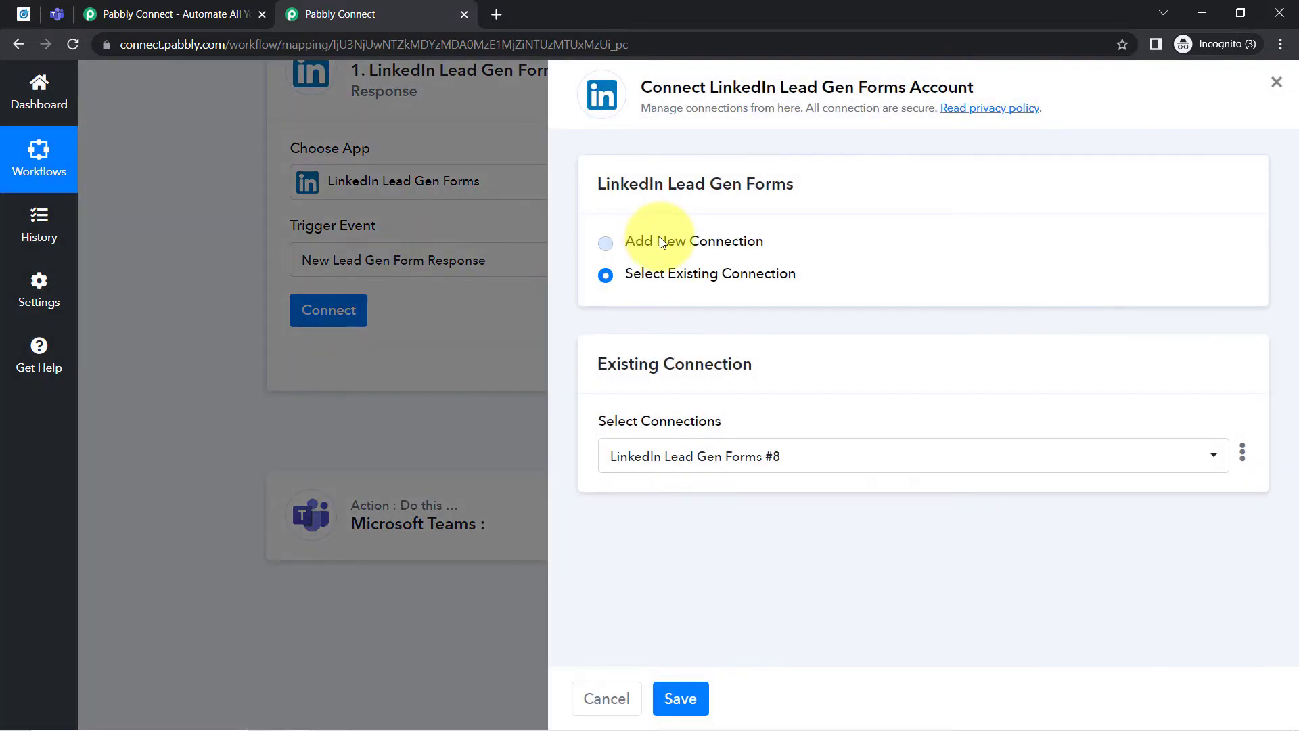
click(659, 238)
click(663, 437)
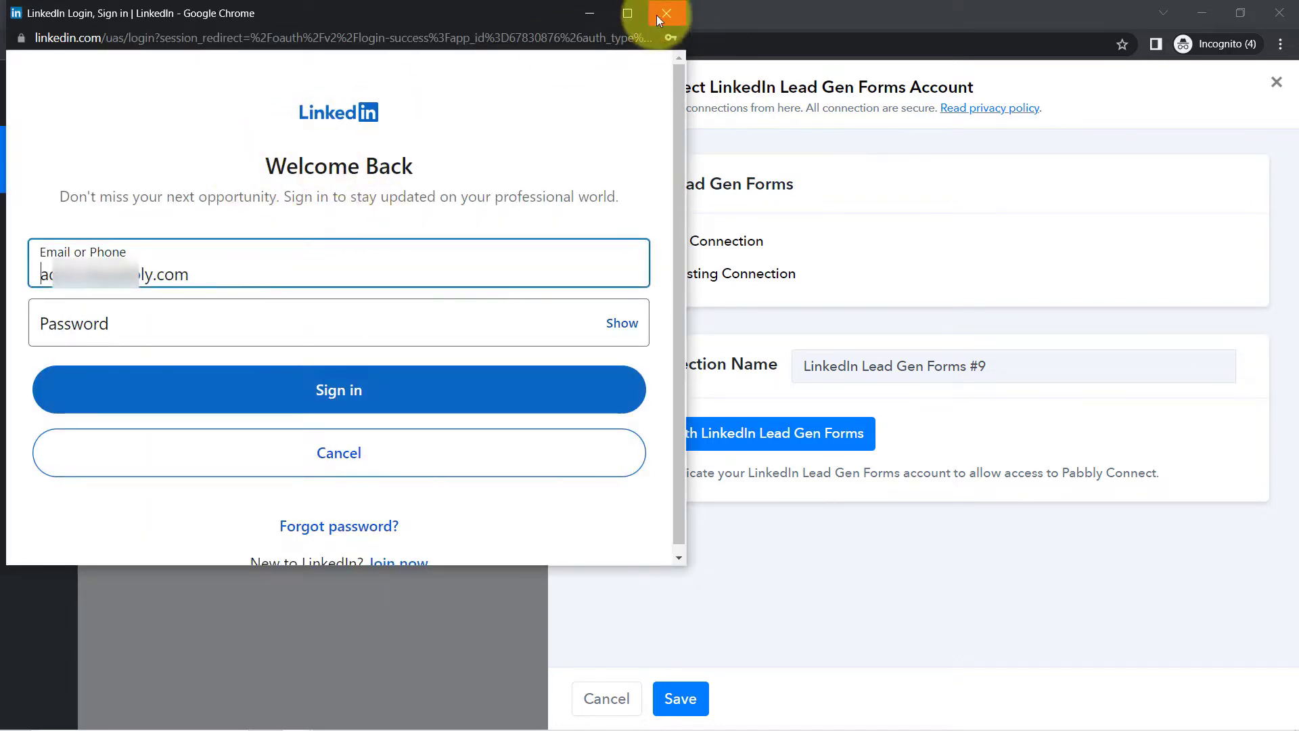
click(662, 16)
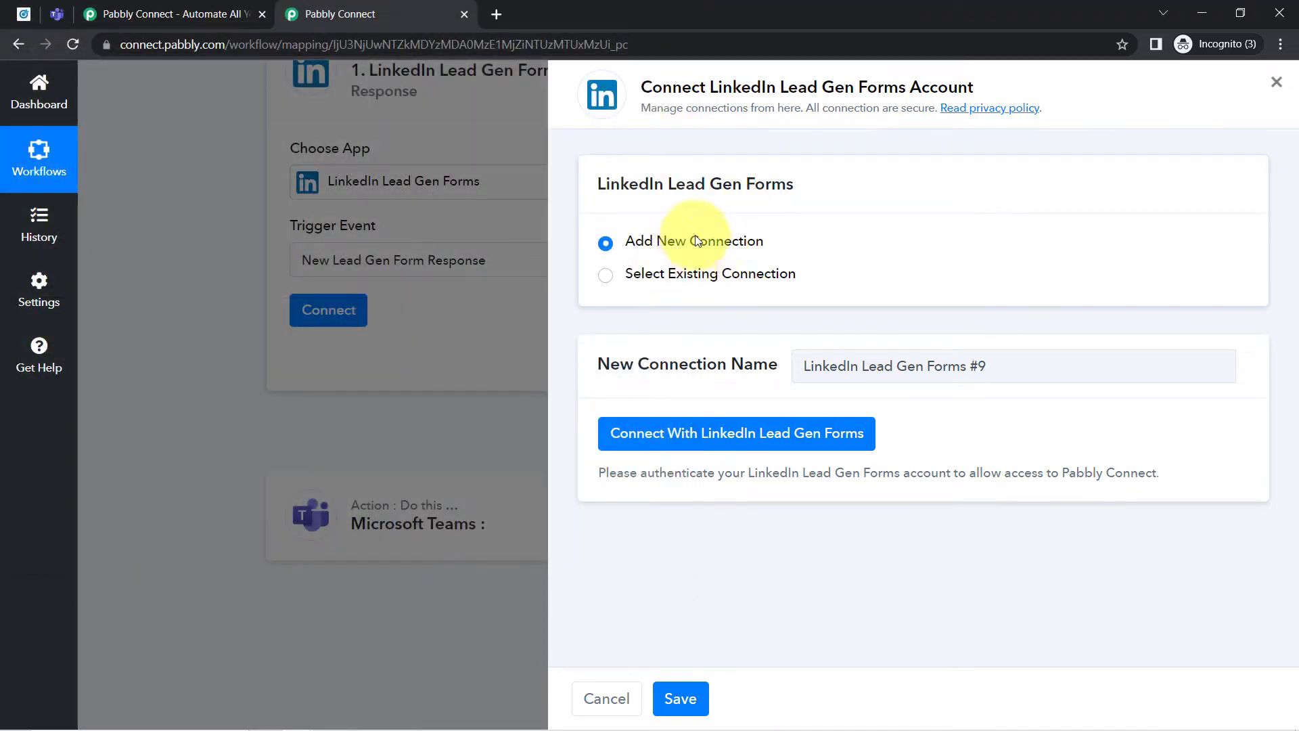
- Connect the trigger using the existing connection LinkedIn Lead Gen Forms #8 and save it
click(607, 276)
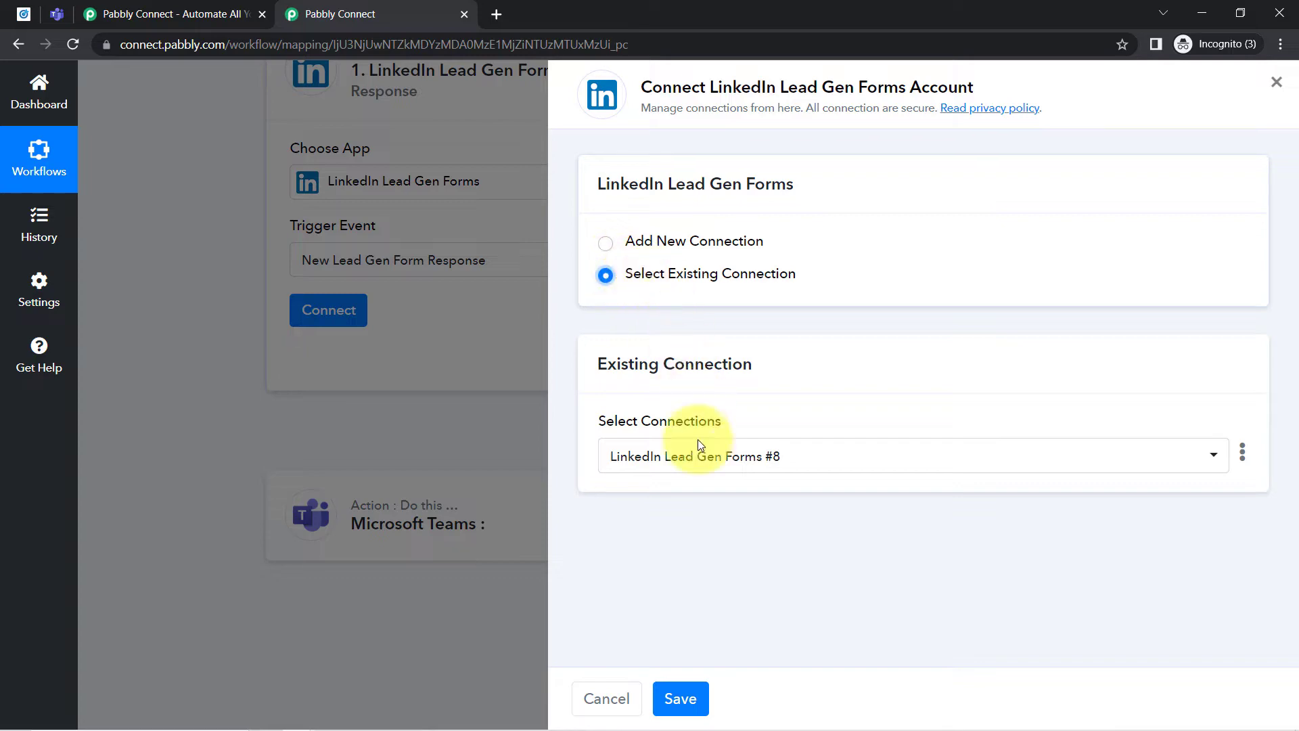
click(678, 699)
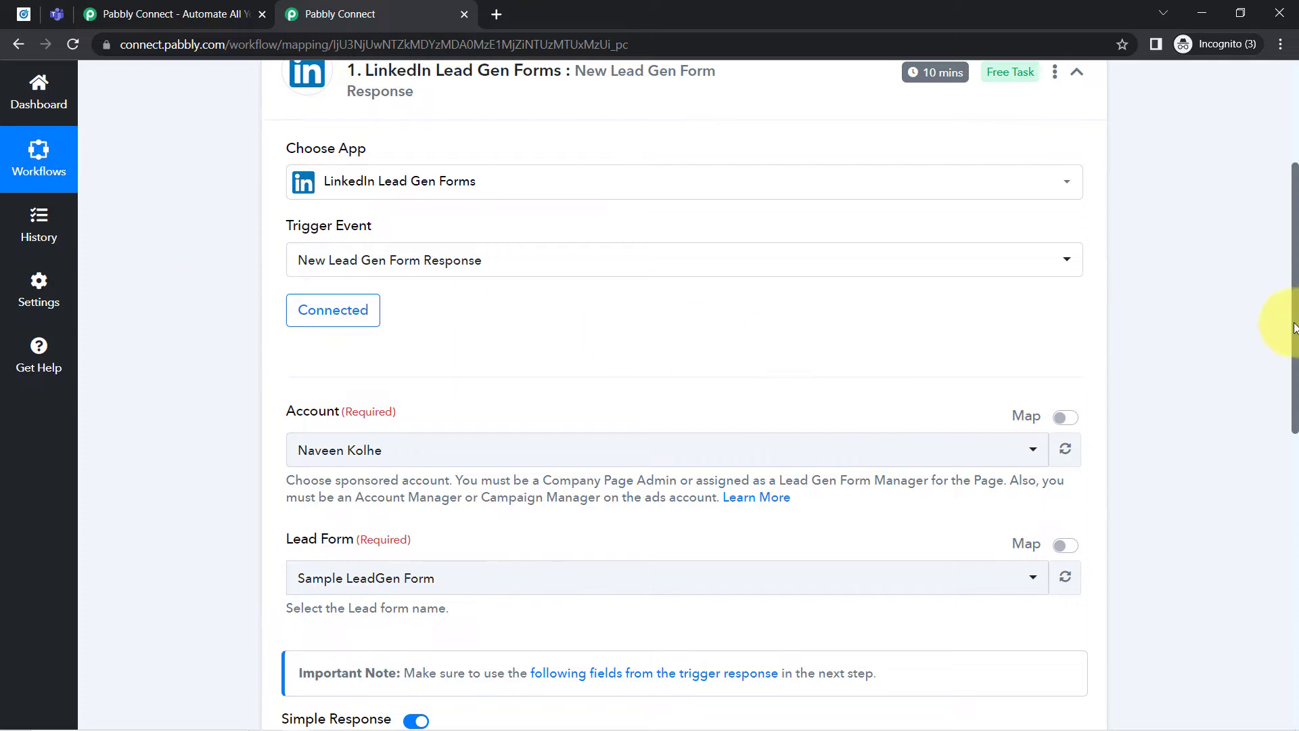
drag(1294, 329, 1279, 392)
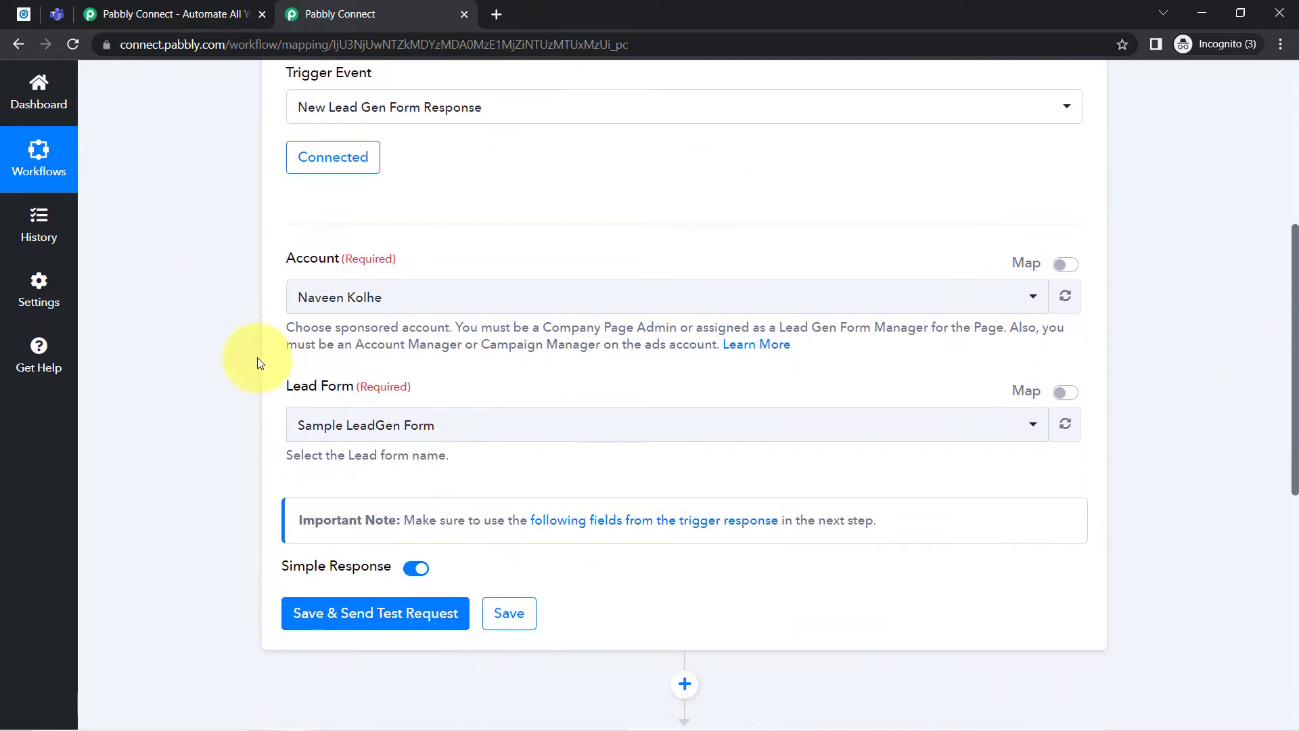
- View the Lead Gen Forms page in LinkedIn Campaign Manager, close the Pabbly Connect website page, and return to the workflow
click(23, 13)
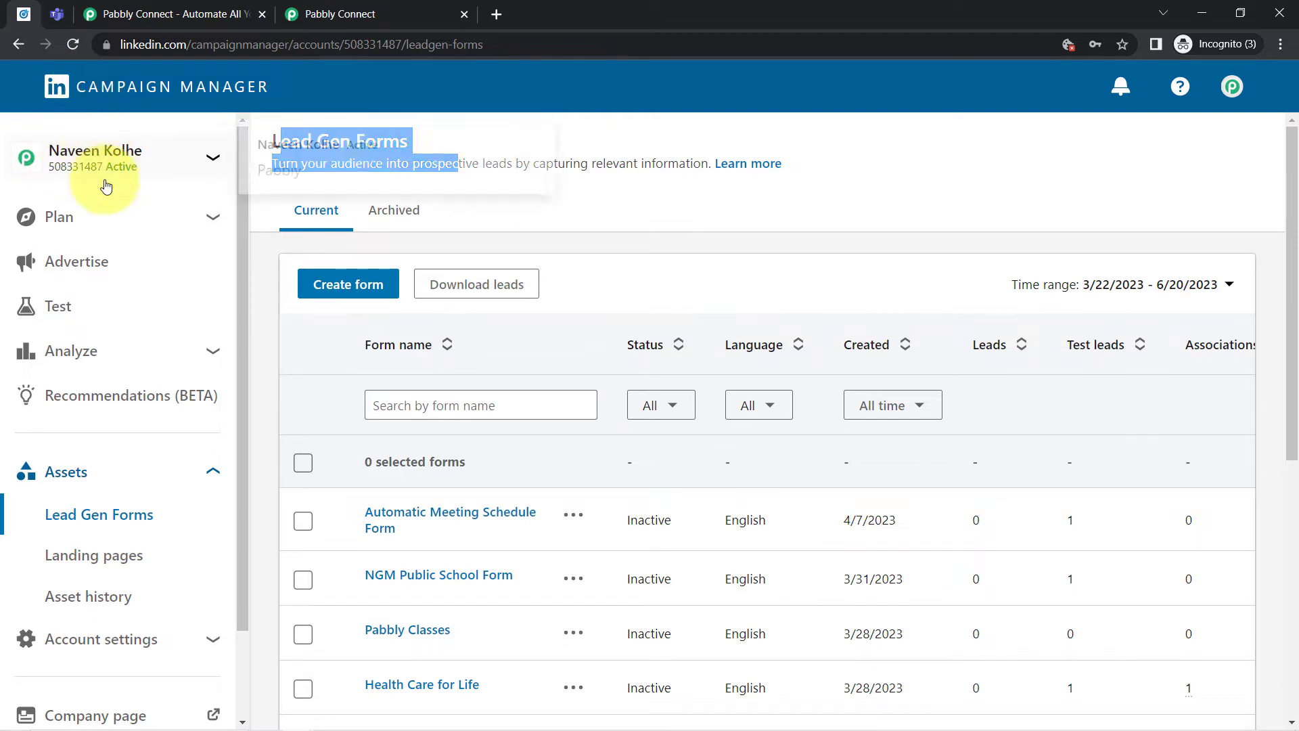
click(262, 15)
click(120, 20)
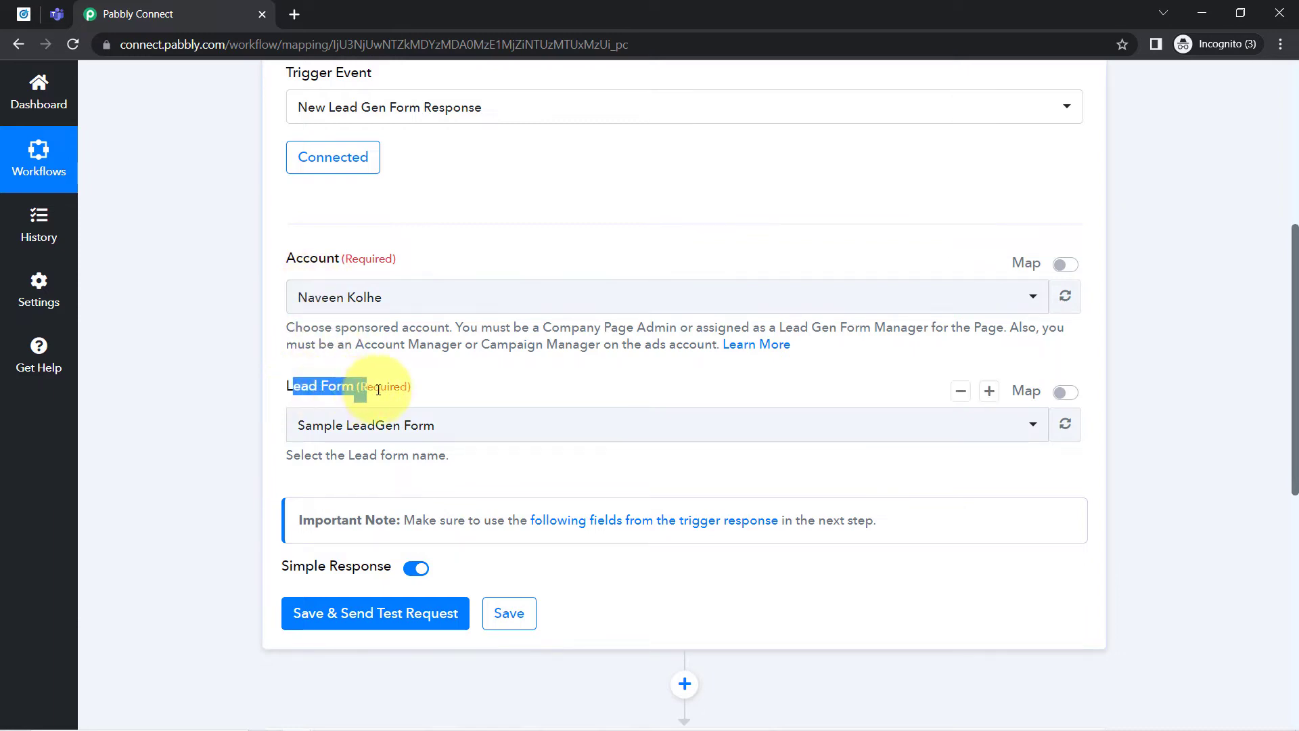
- Examine the lead gen forms listed in LinkedIn Campaign Manager, and check the trigger's Lead Form selection in the Pabbly Connect workflow
drag(378, 390, 431, 395)
click(24, 14)
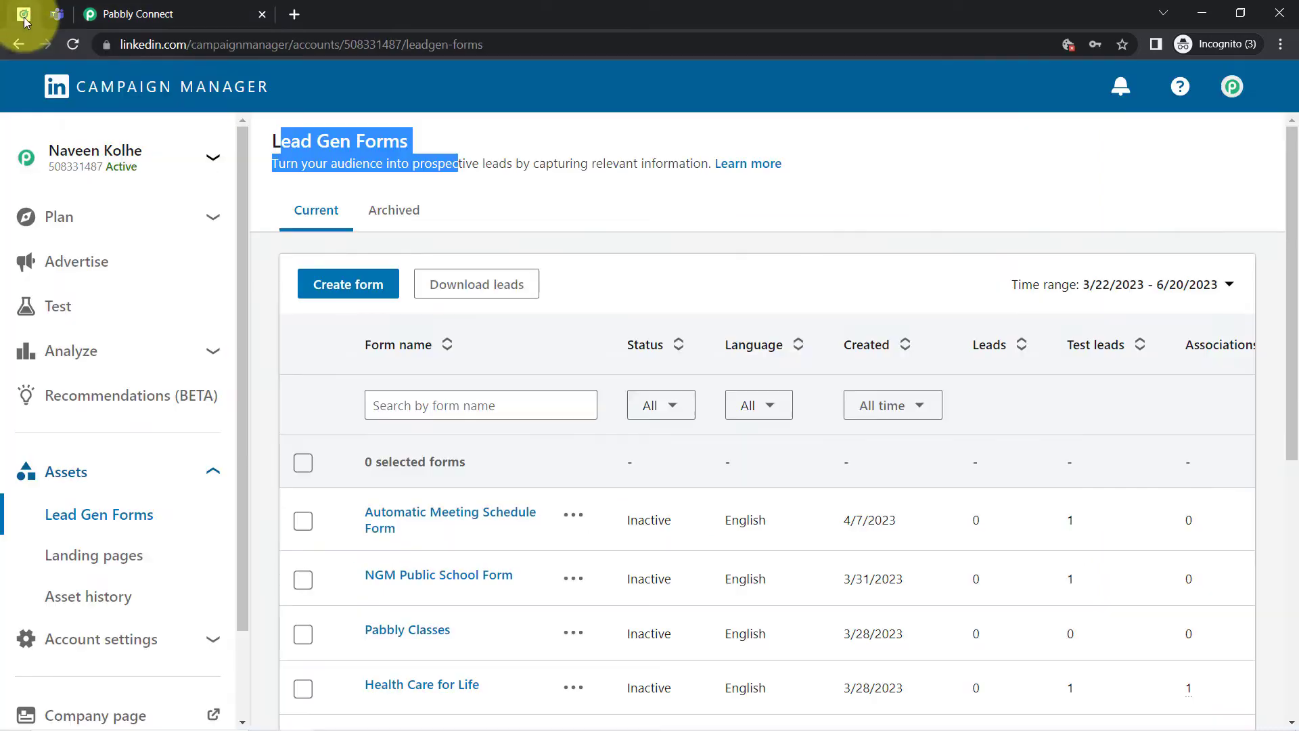
scroll(420, 444, down, 7)
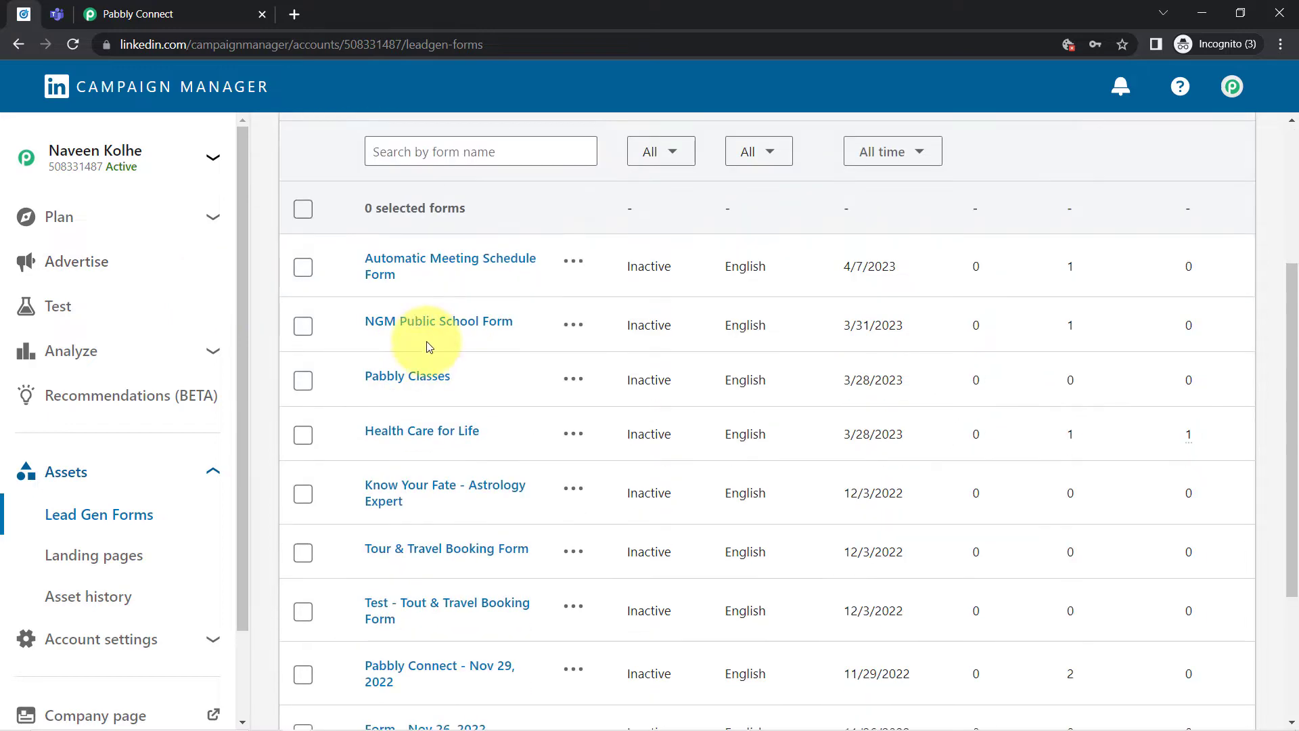
scroll(424, 415, up, 3)
click(118, 12)
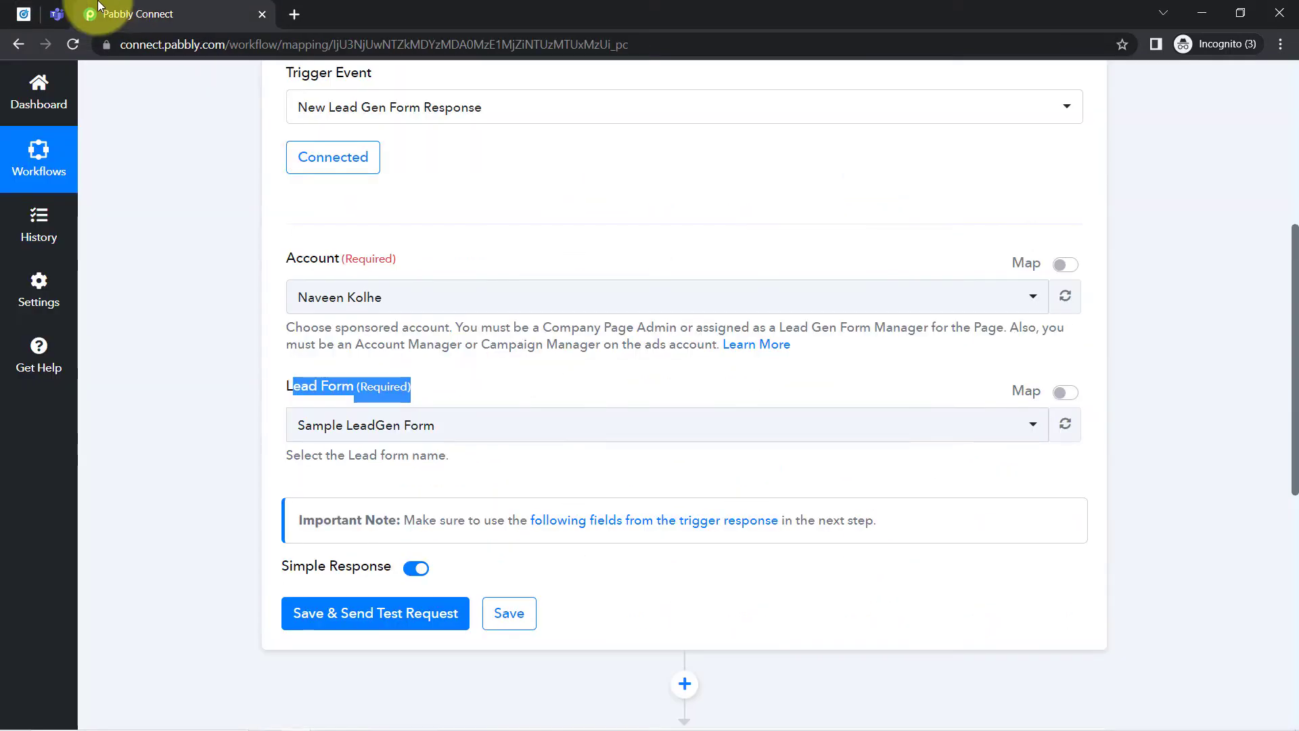
click(314, 426)
click(314, 429)
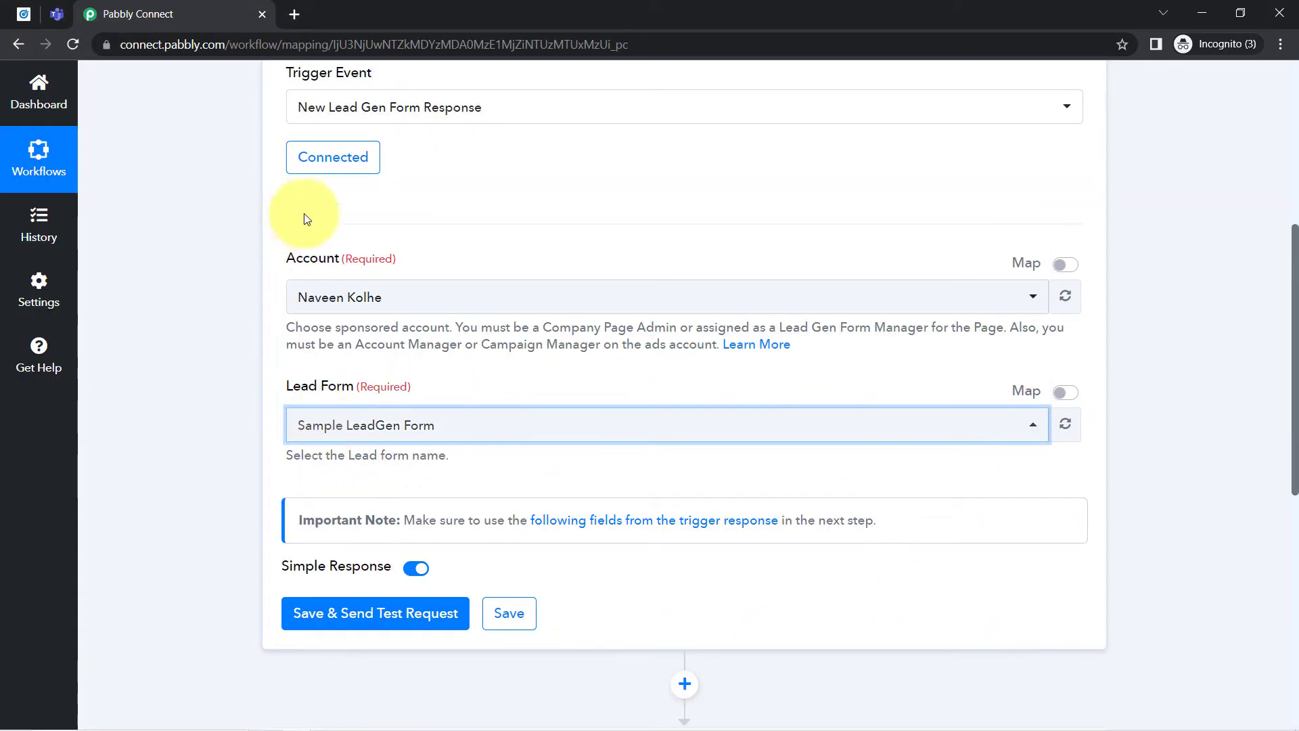
- Switch to LinkedIn Campaign Manager and look through the list of current lead gen forms
click(217, 306)
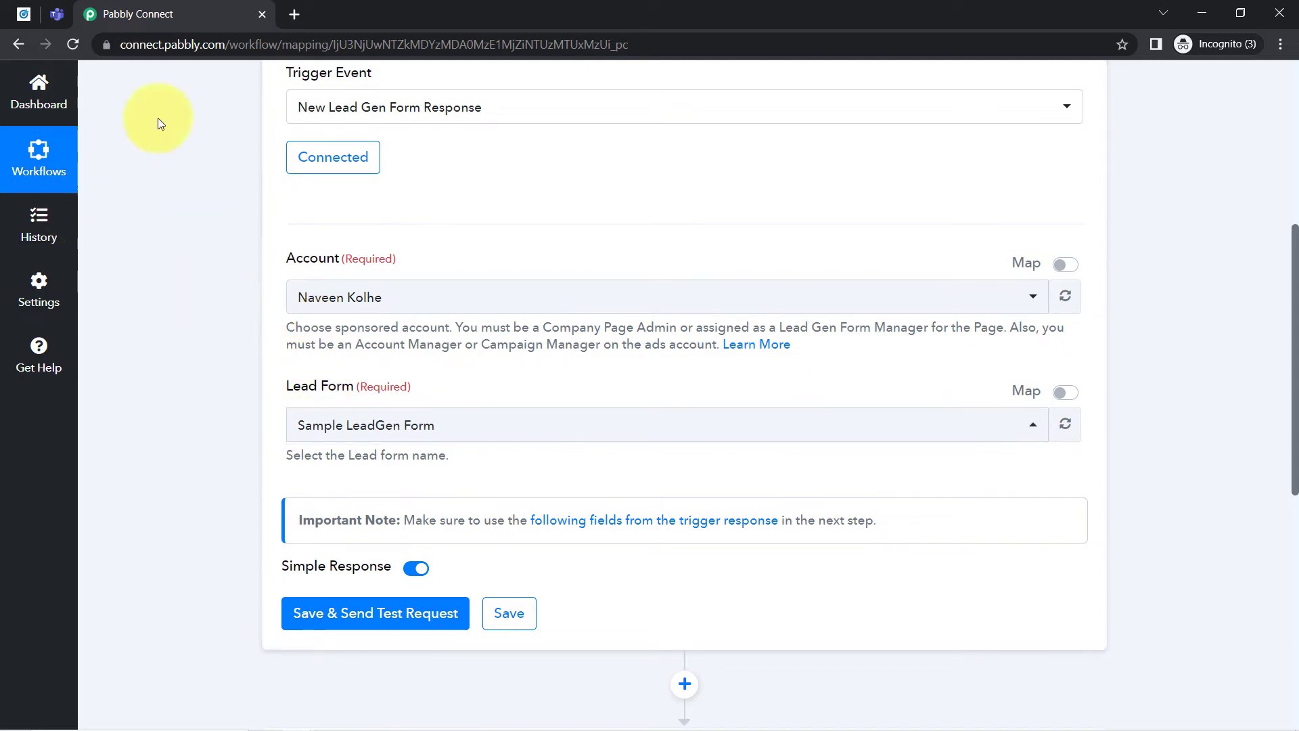
click(22, 17)
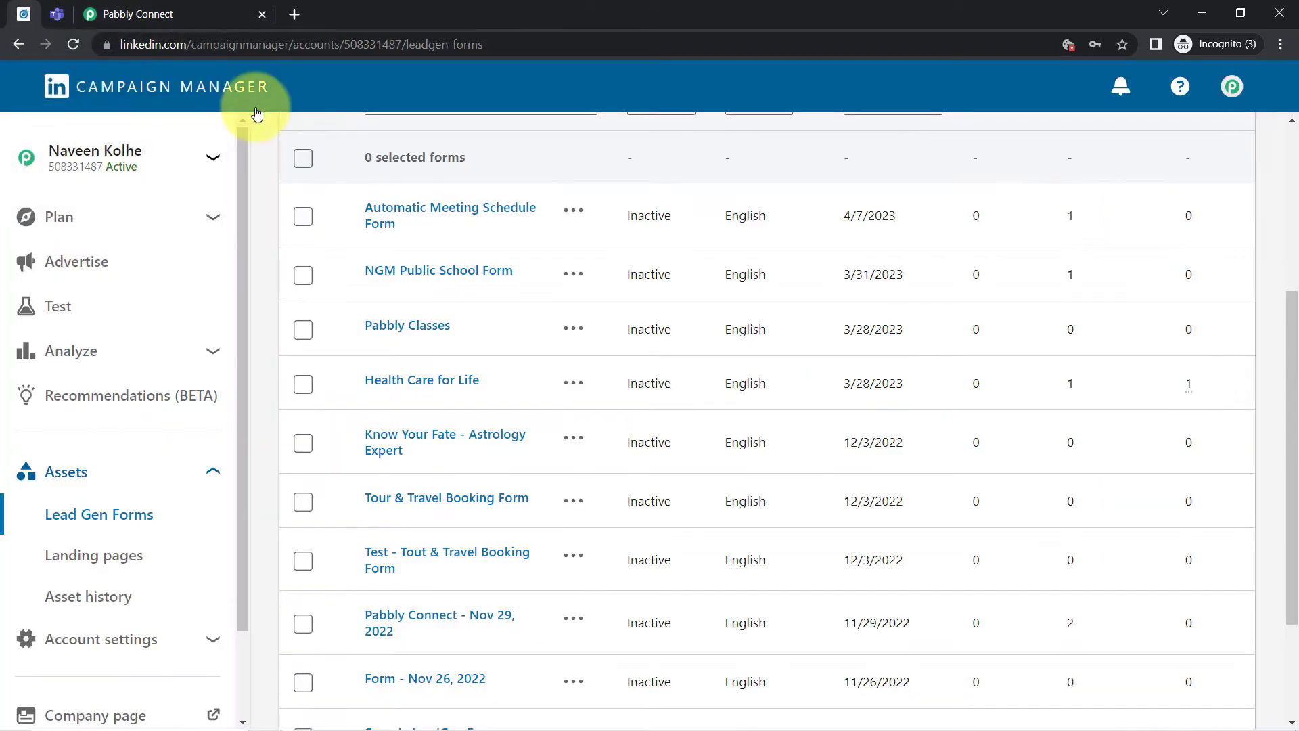
scroll(490, 426, up, 5)
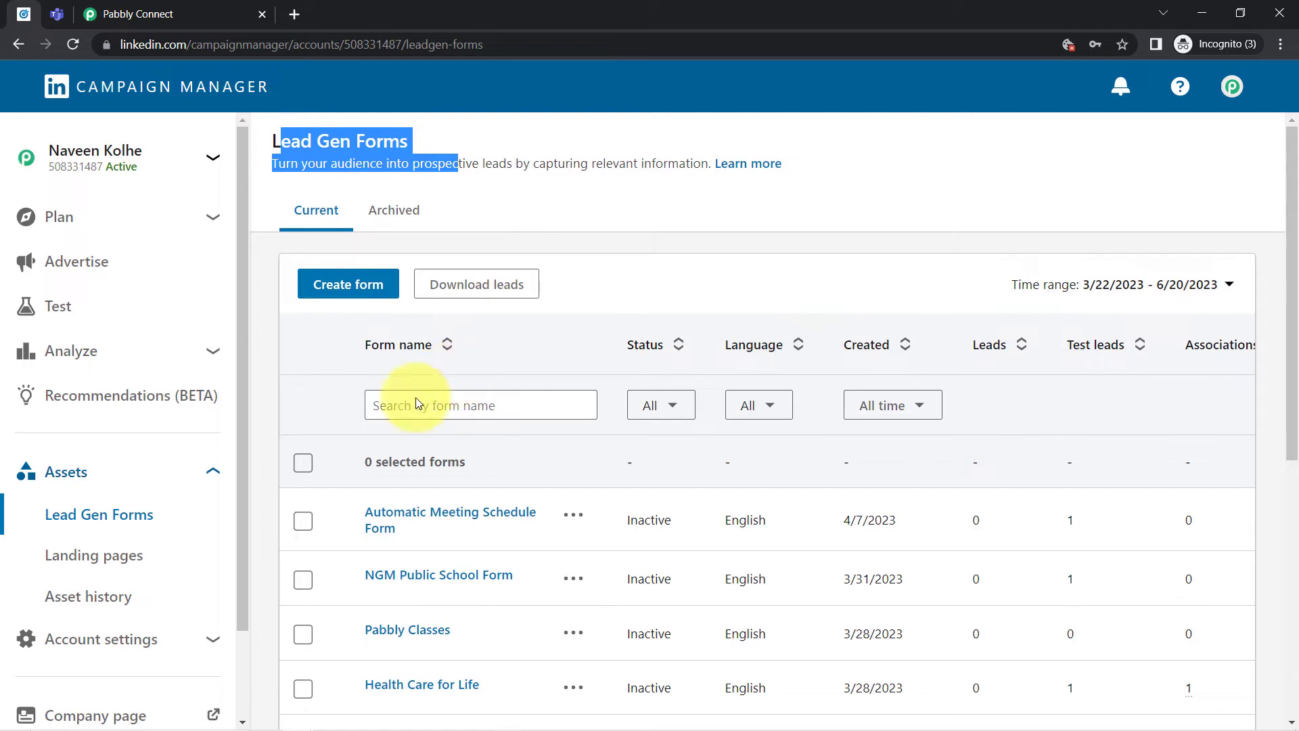
scroll(448, 419, down, 3)
scroll(450, 435, up, 3)
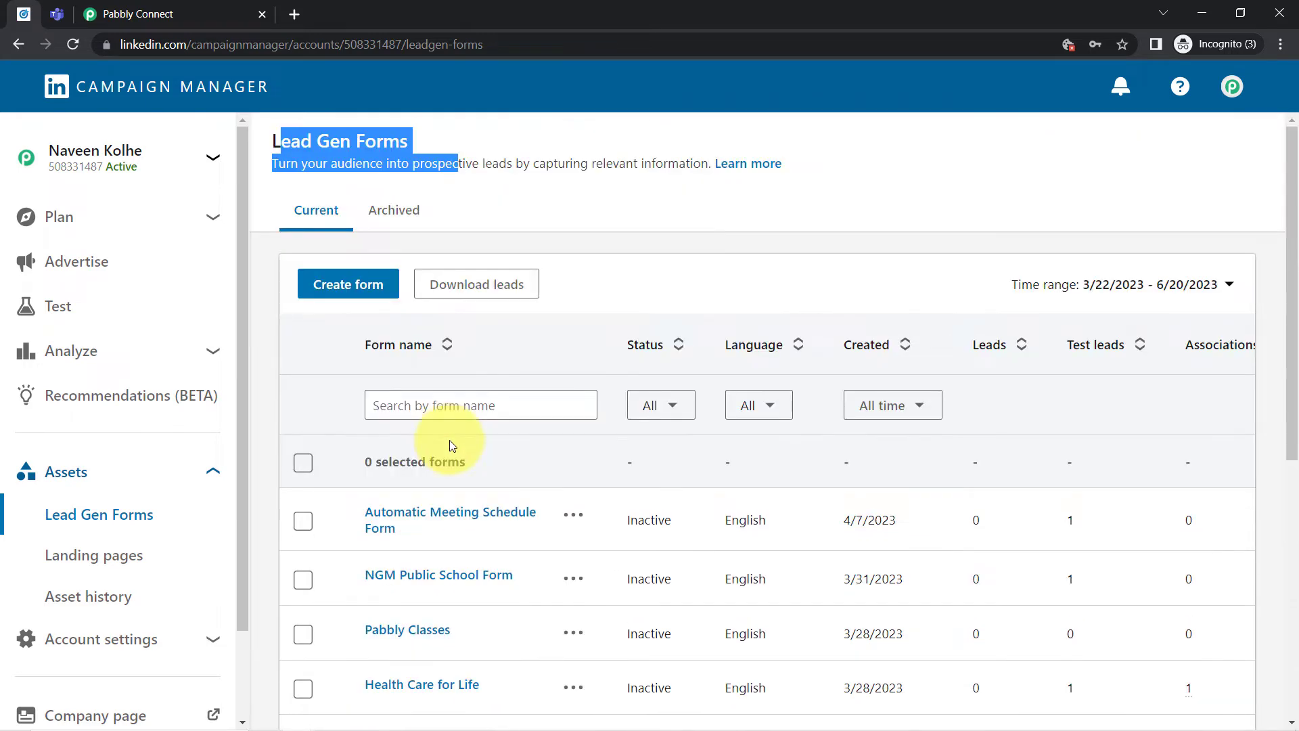
scroll(121, 291, down, 2)
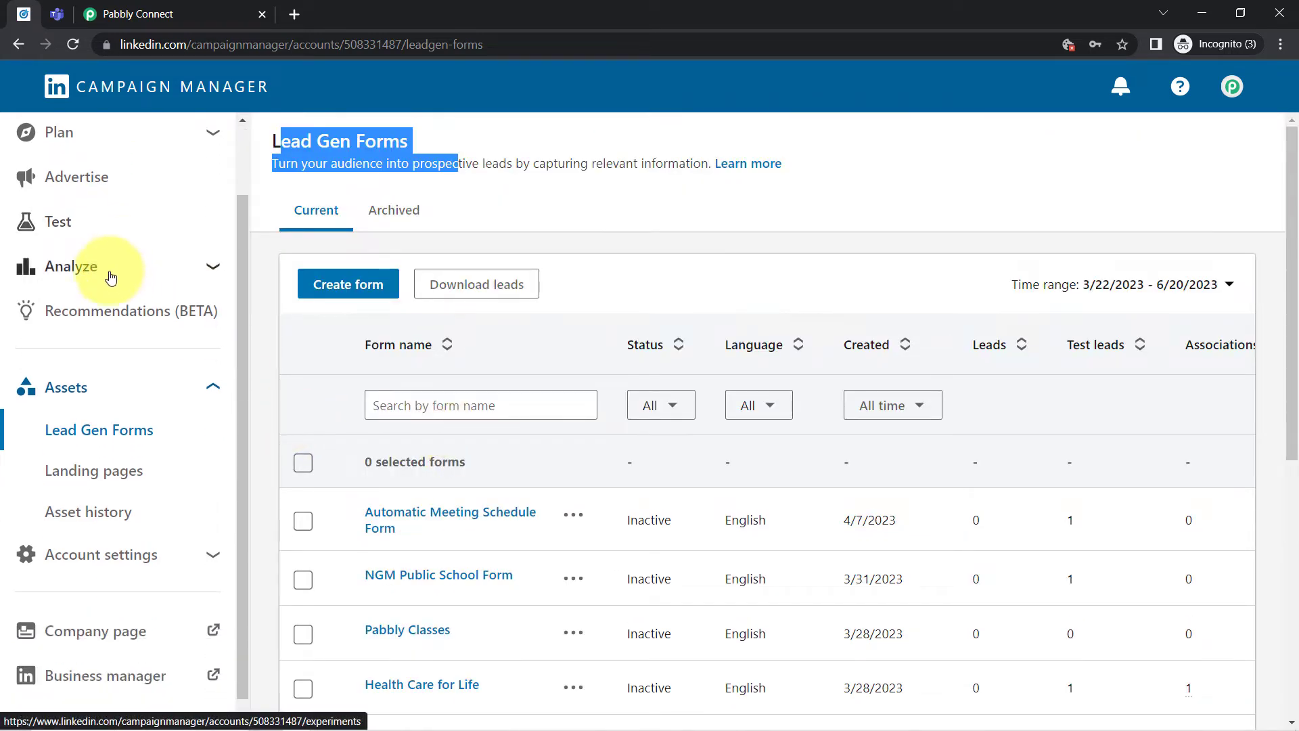
scroll(88, 250, up, 2)
- Open the ads of the Lead generation - Apr 5, 2023 campaign in the Pabbly Connect campaign group and check their status
click(72, 262)
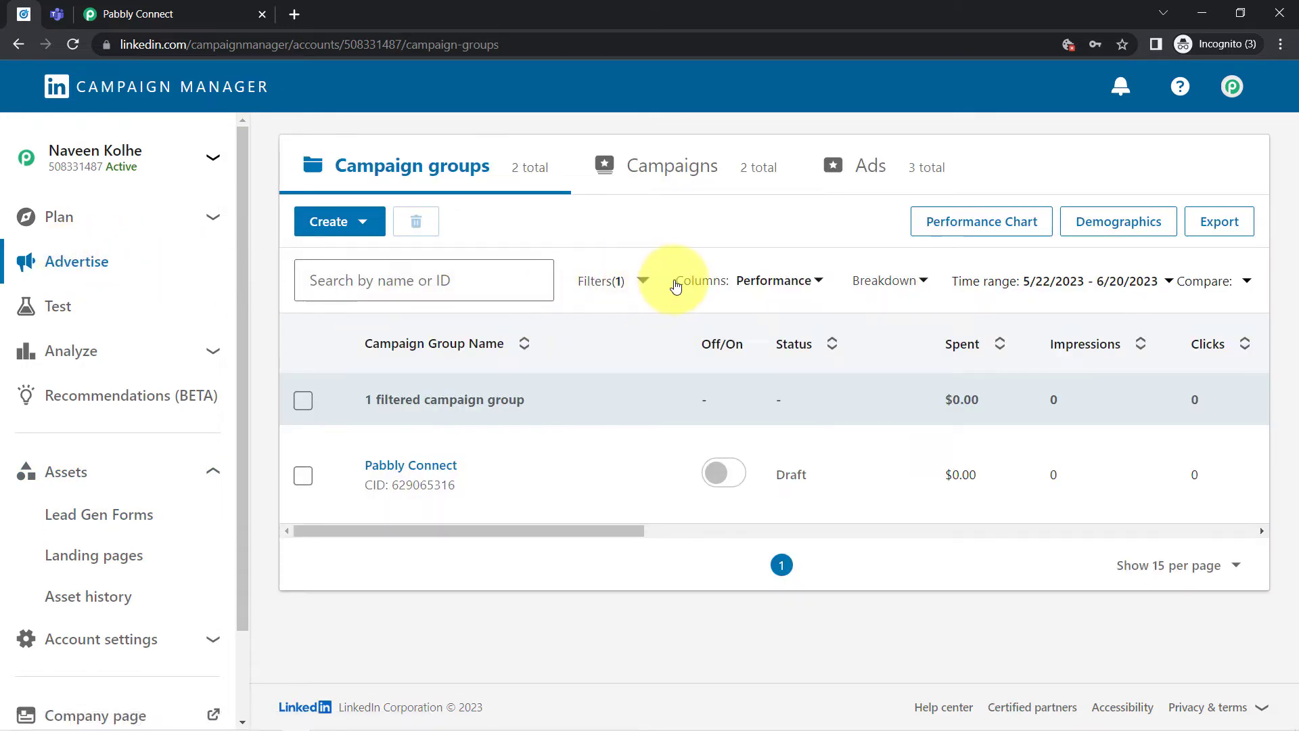
mouse_move(466, 482)
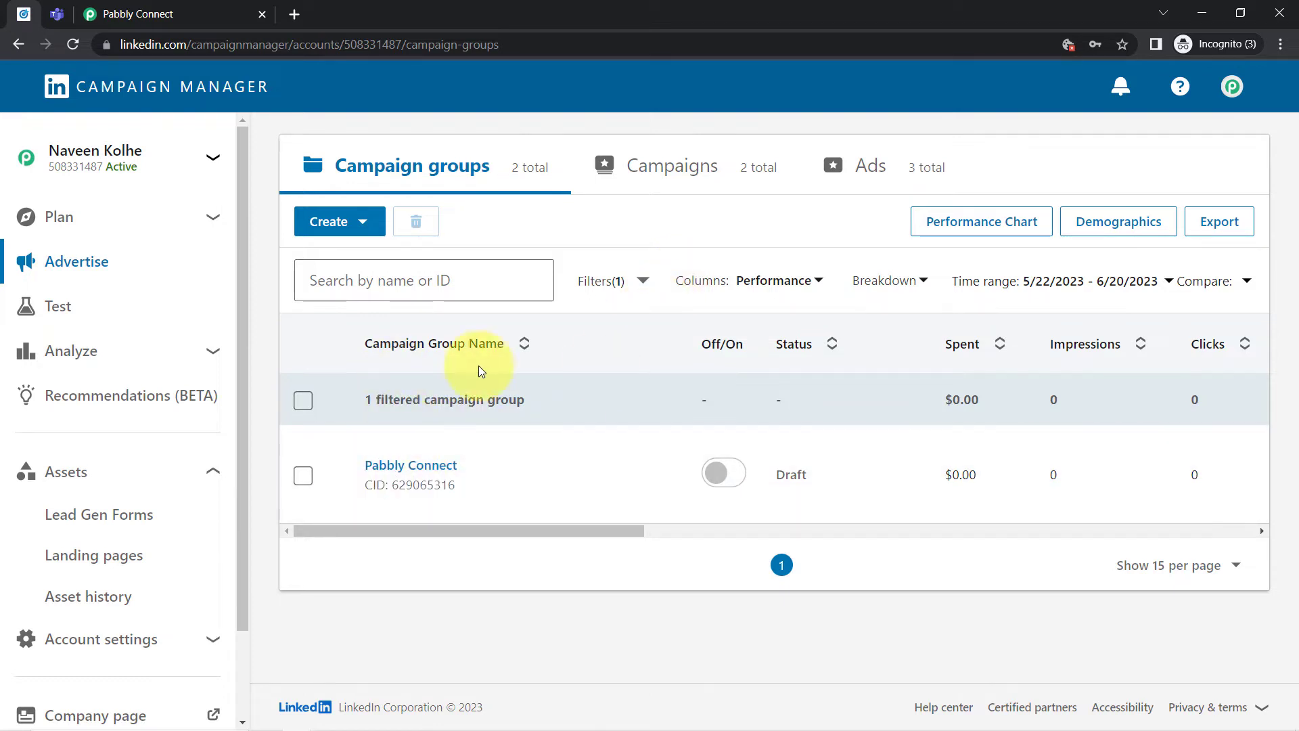
click(407, 467)
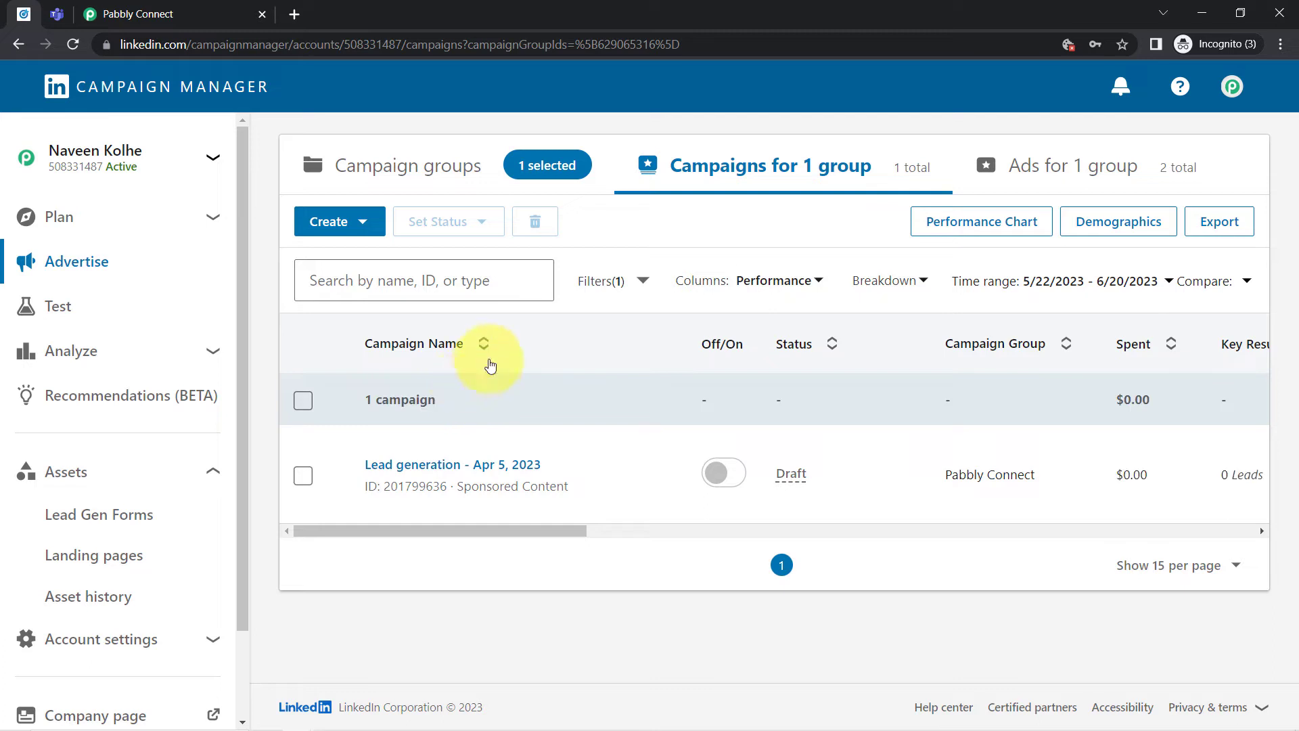
click(402, 465)
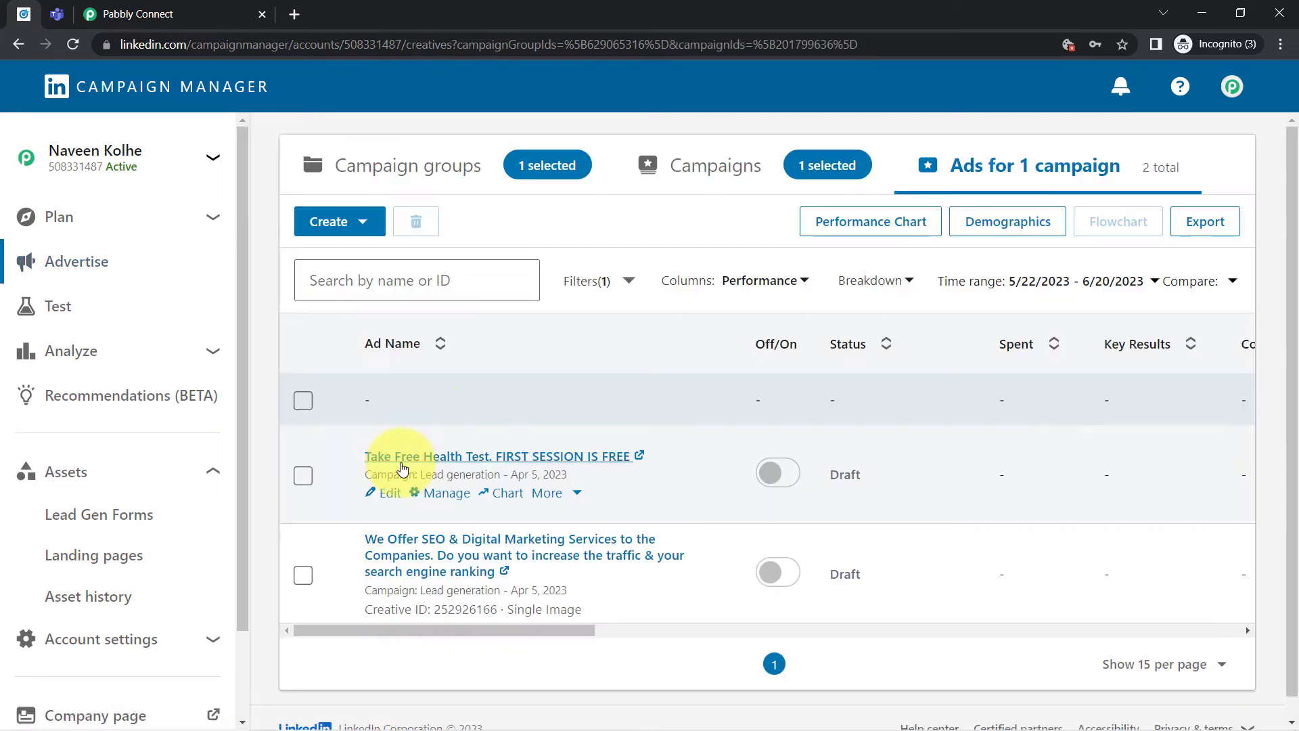
scroll(473, 410, down, 1)
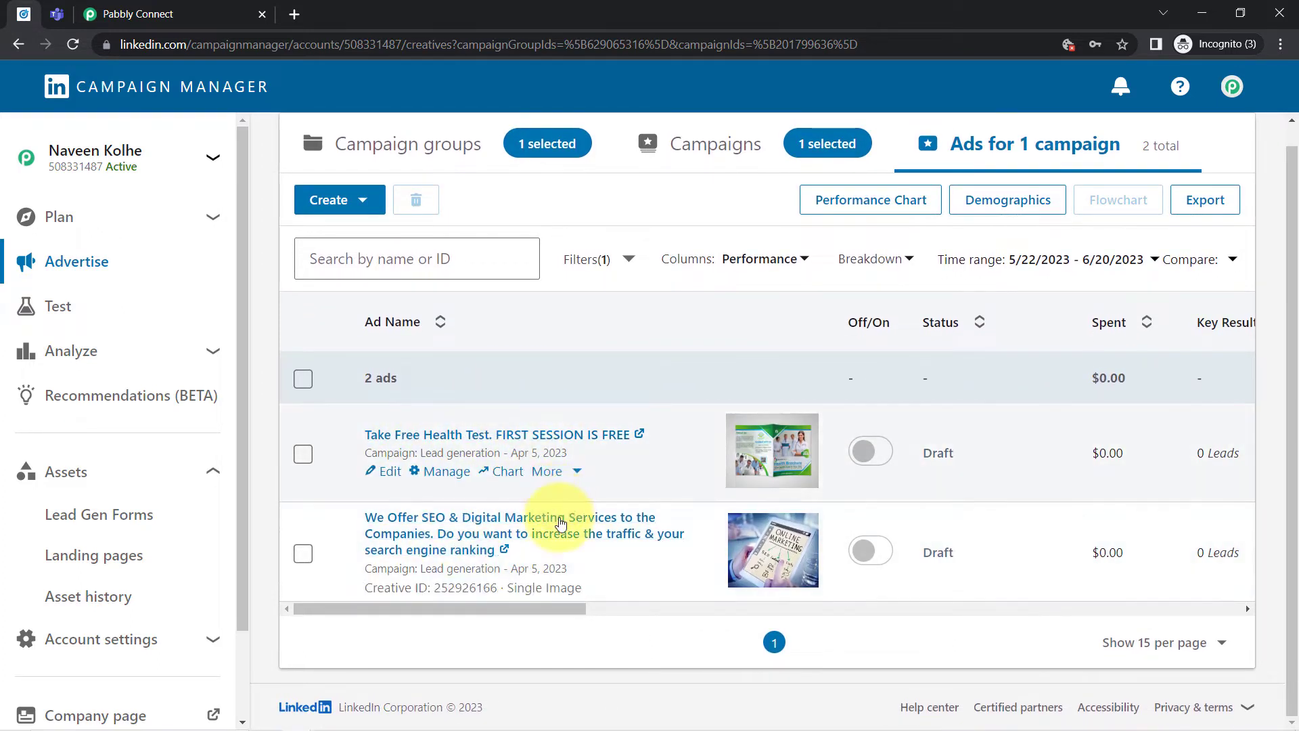
double_click(938, 453)
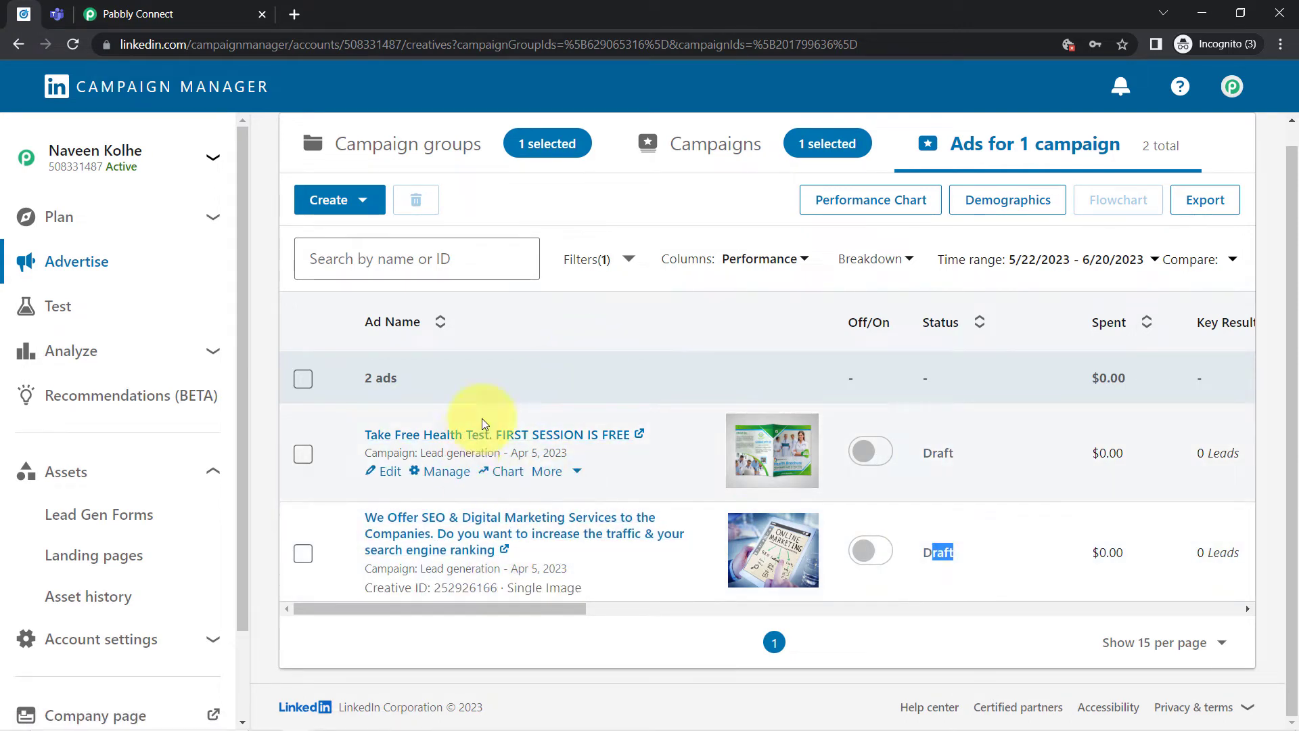
- Open the post for the SEO & Digital Marketing Services ad separately and return to the campaign's ads list
click(489, 526)
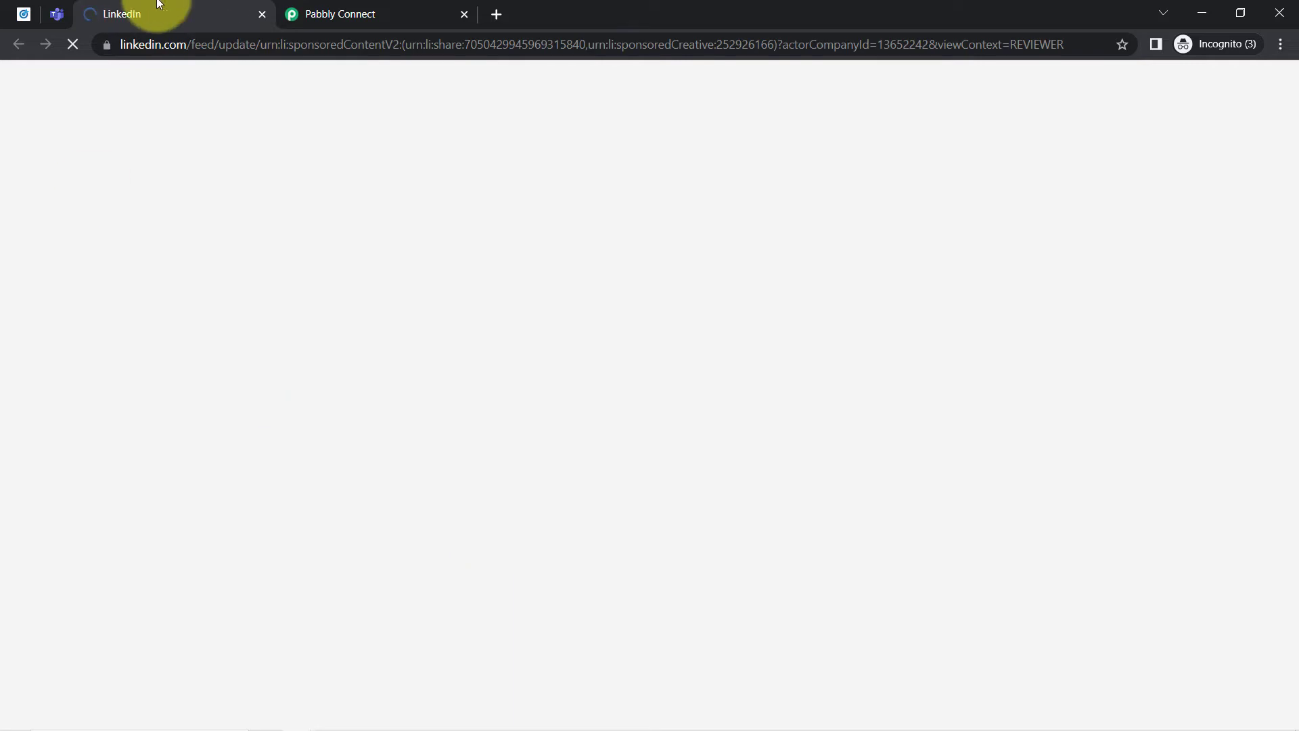
click(20, 13)
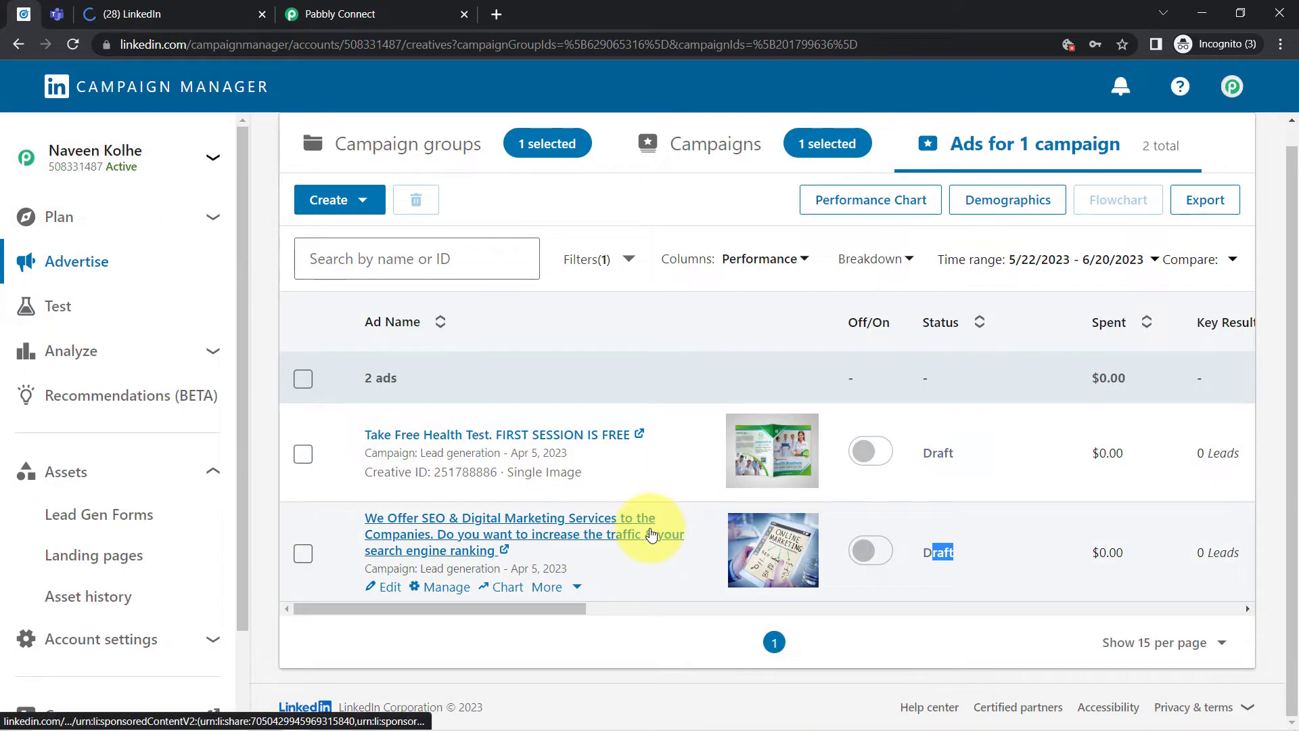
right_click(651, 535)
key(Escape)
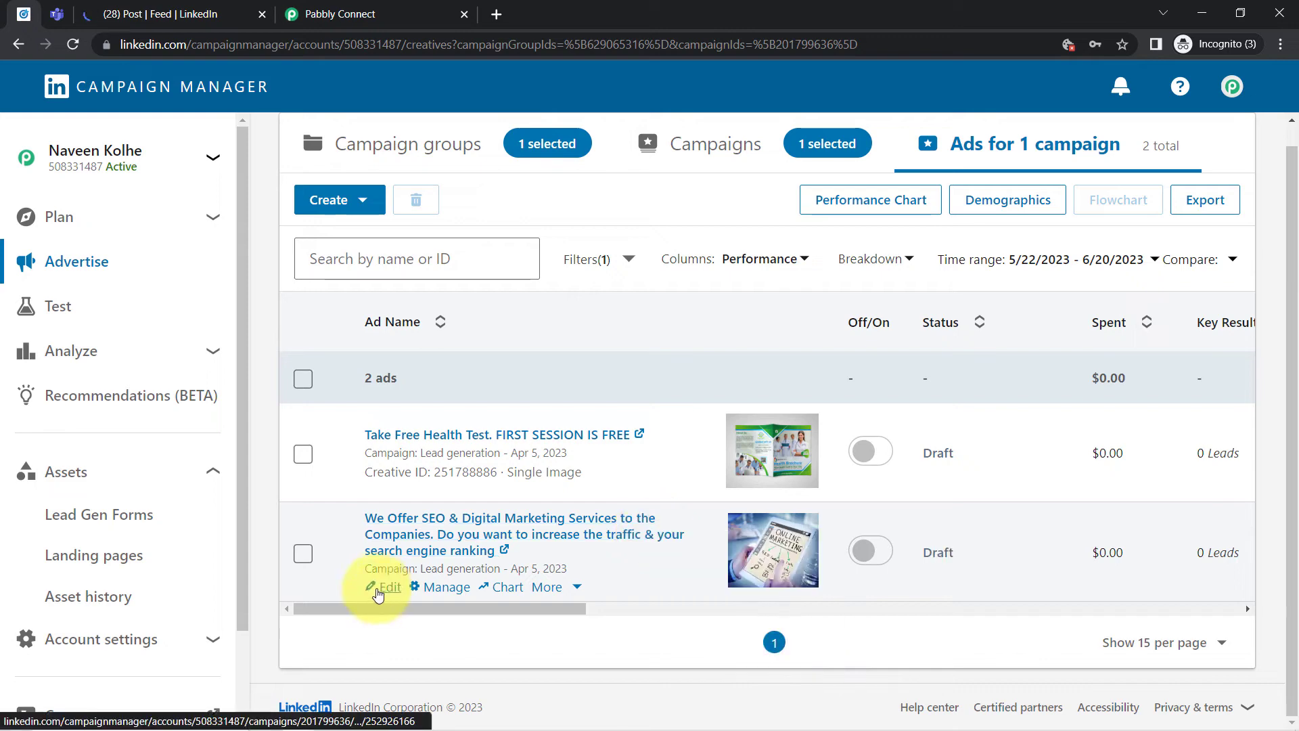
- Check which form the SEO & Digital Marketing Services ad uses in its form details, and exit the ad editor without saving
click(375, 588)
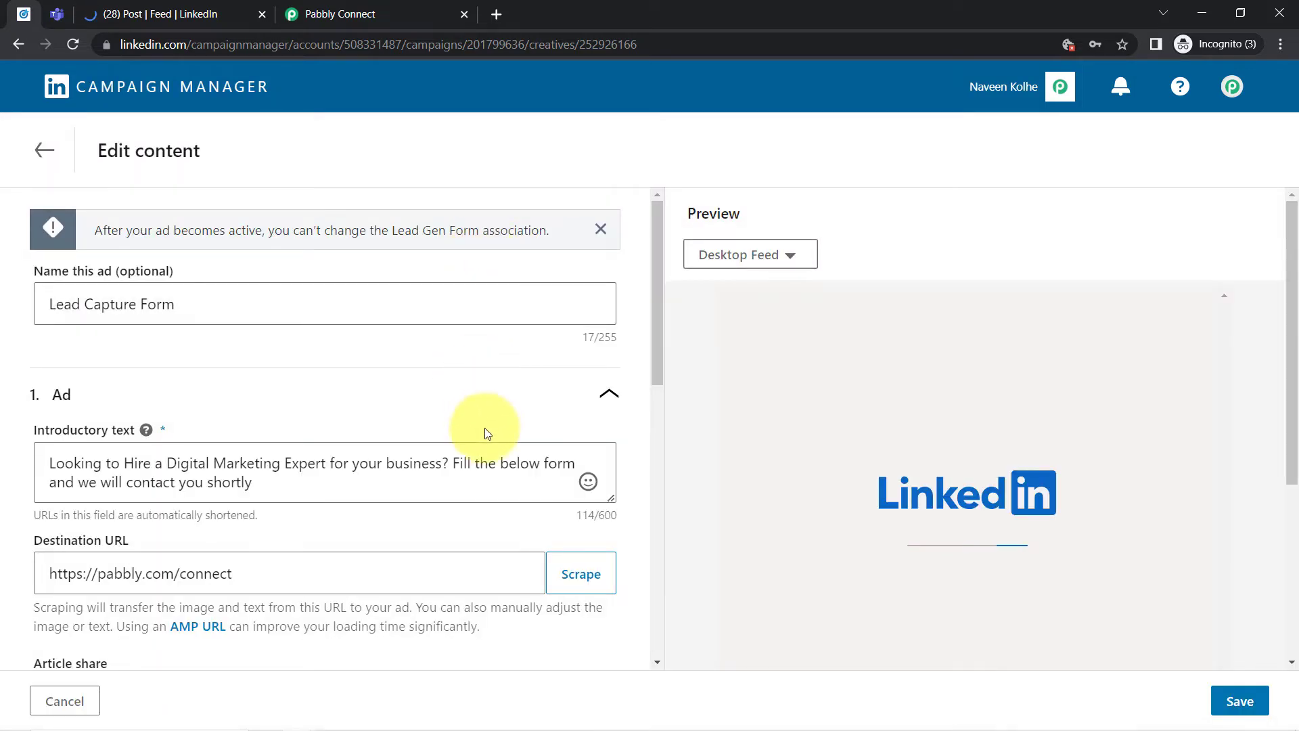
scroll(629, 332, down, 3)
drag(660, 332, 636, 684)
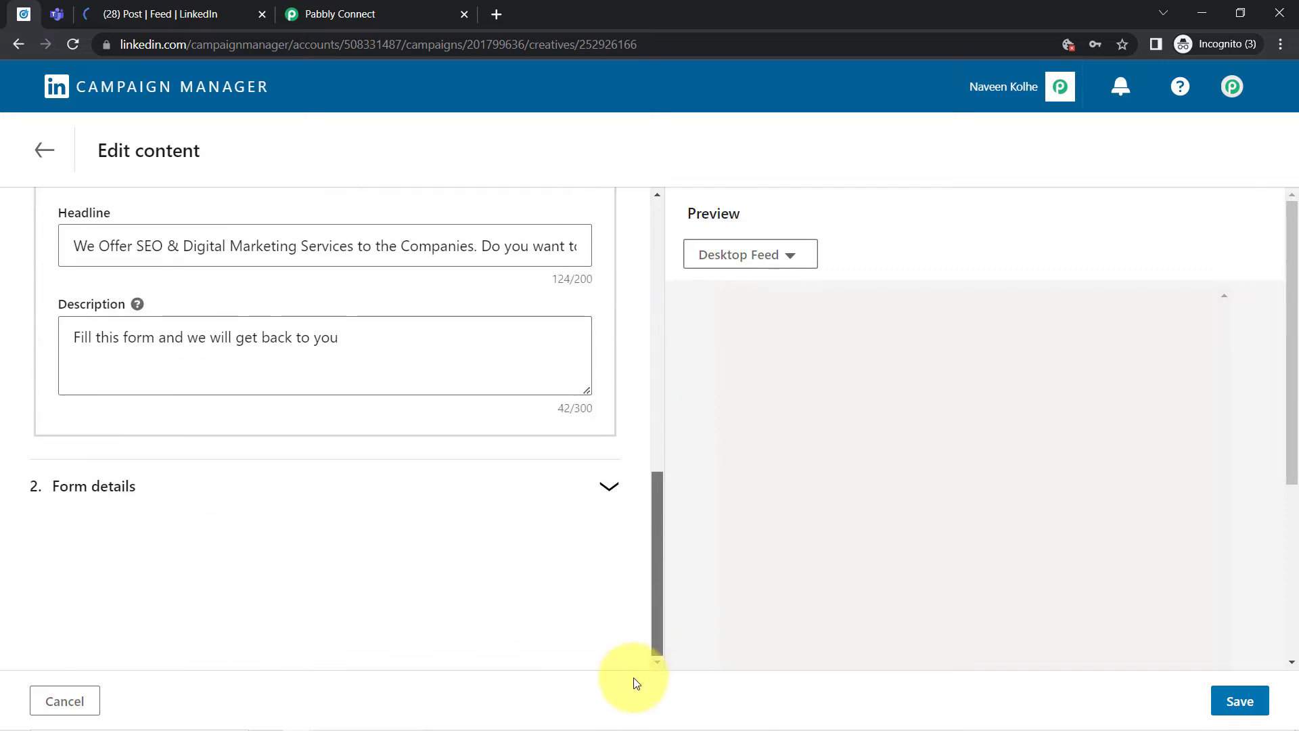
click(92, 491)
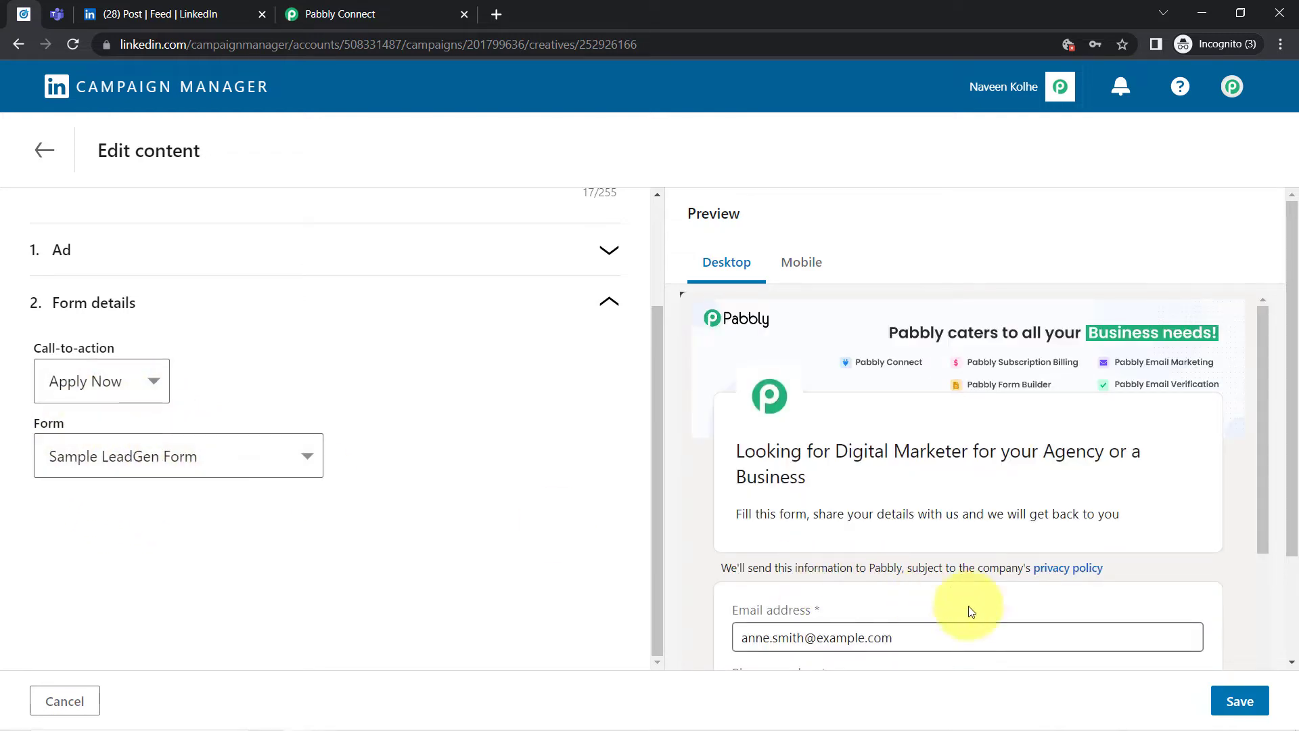
click(55, 704)
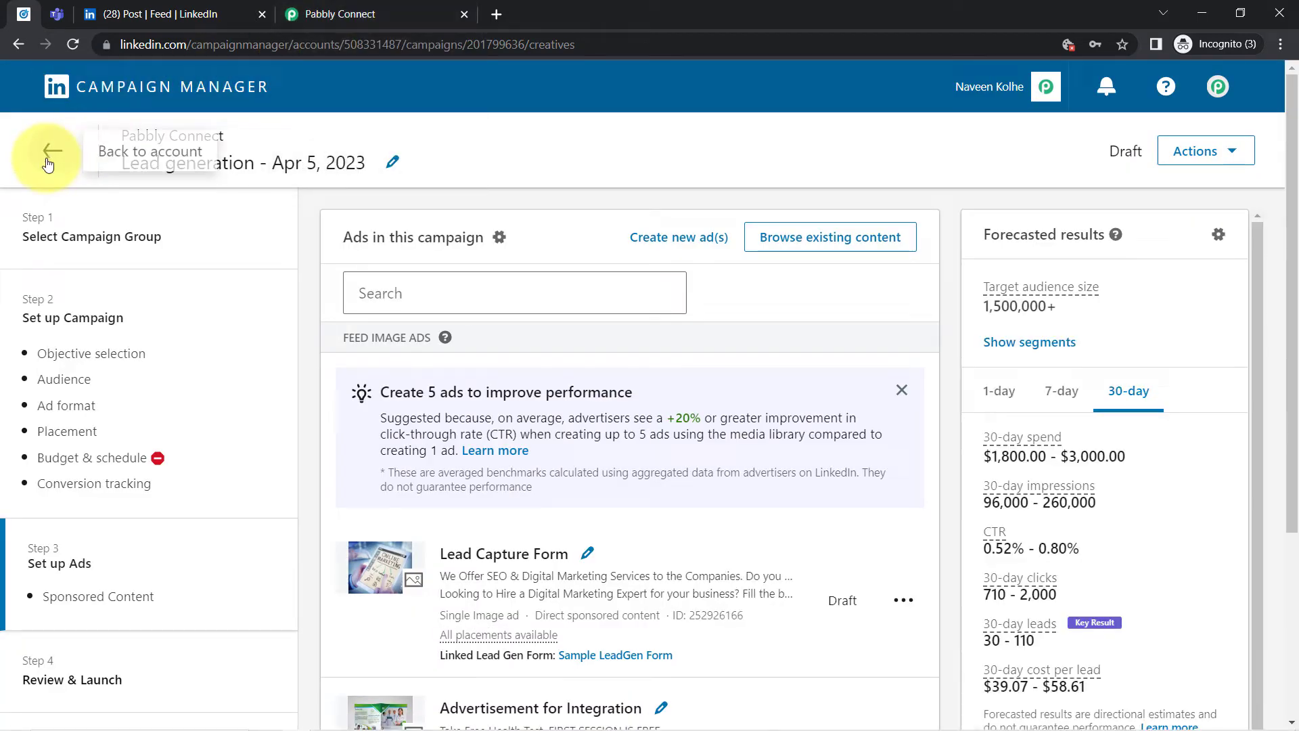
click(47, 162)
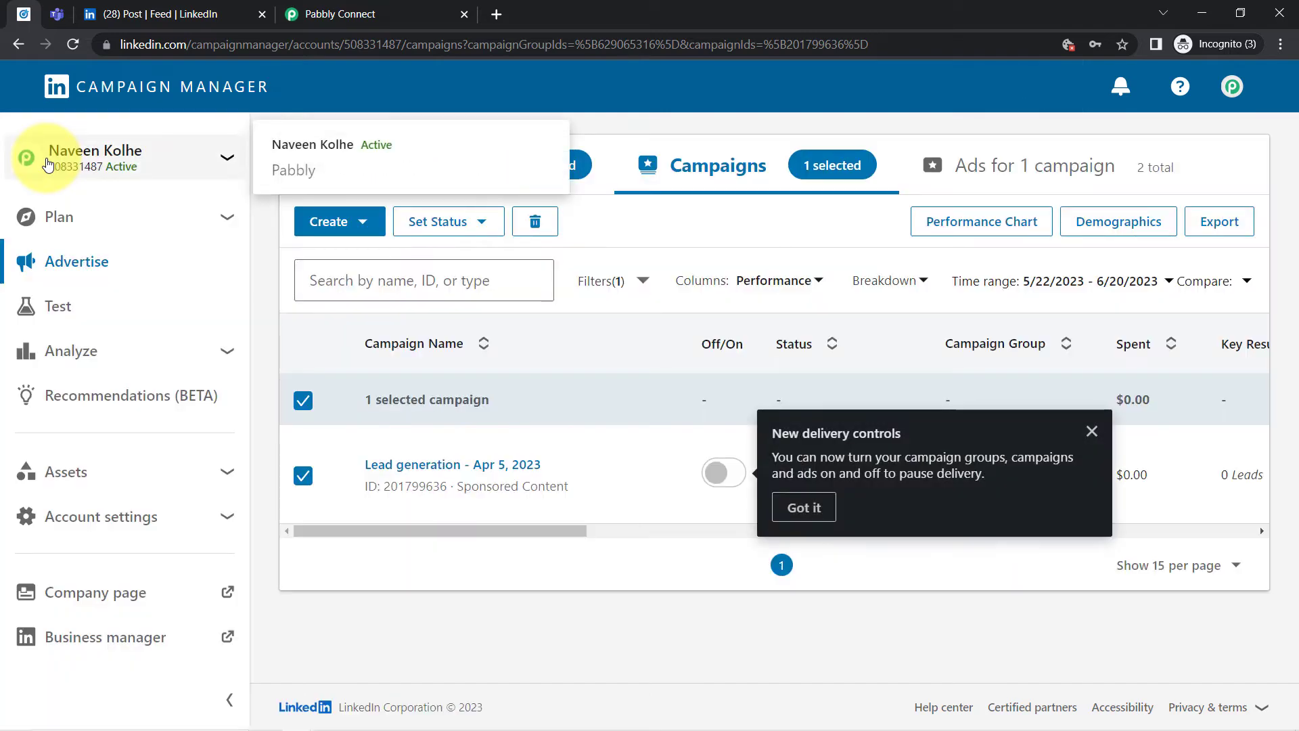
- Return to the Pabbly Connect workflow, select Sample LeadGen Form as the trigger's lead form, and save and send a test request
click(335, 14)
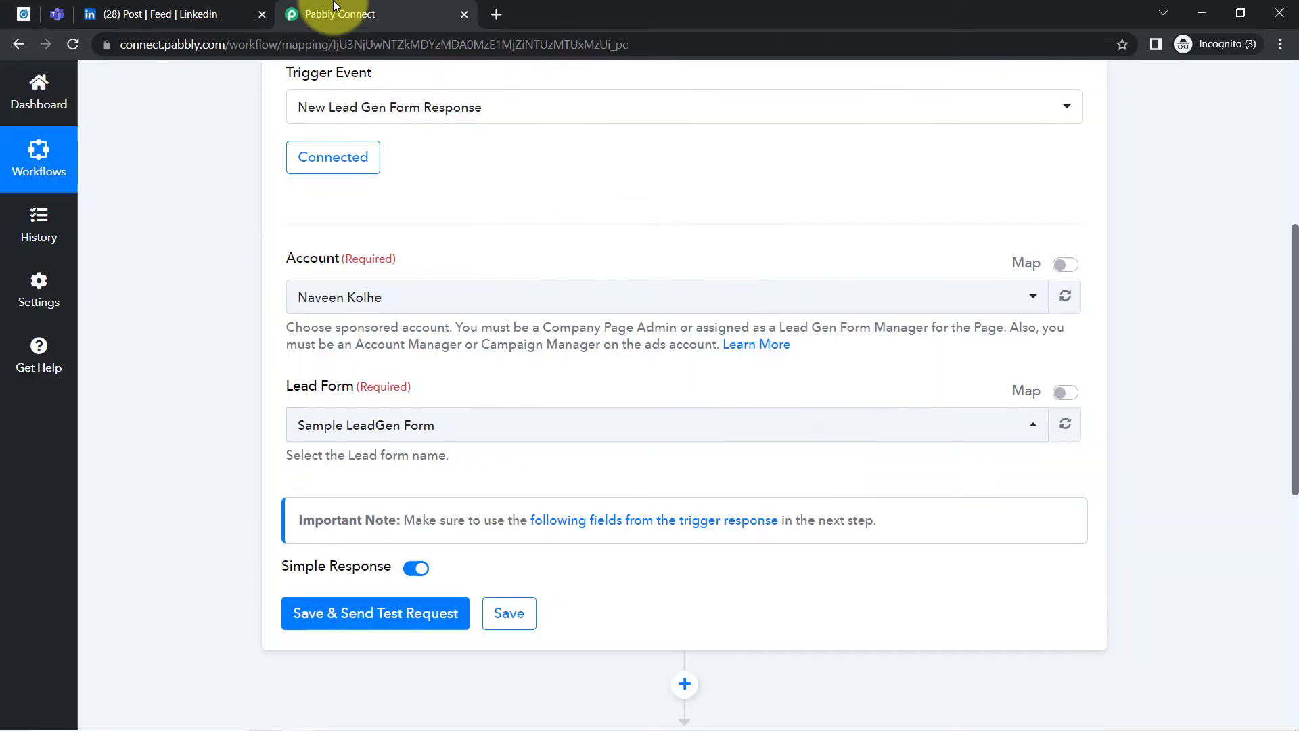
click(292, 423)
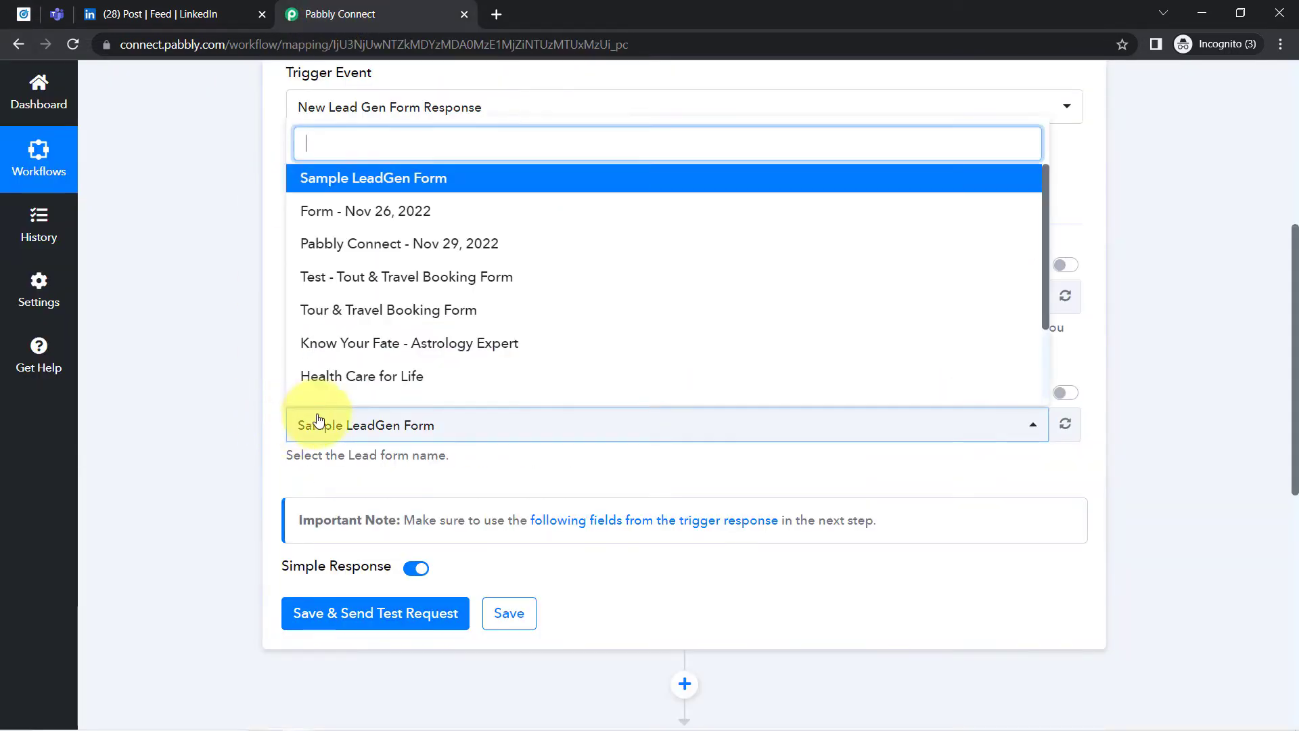
click(378, 180)
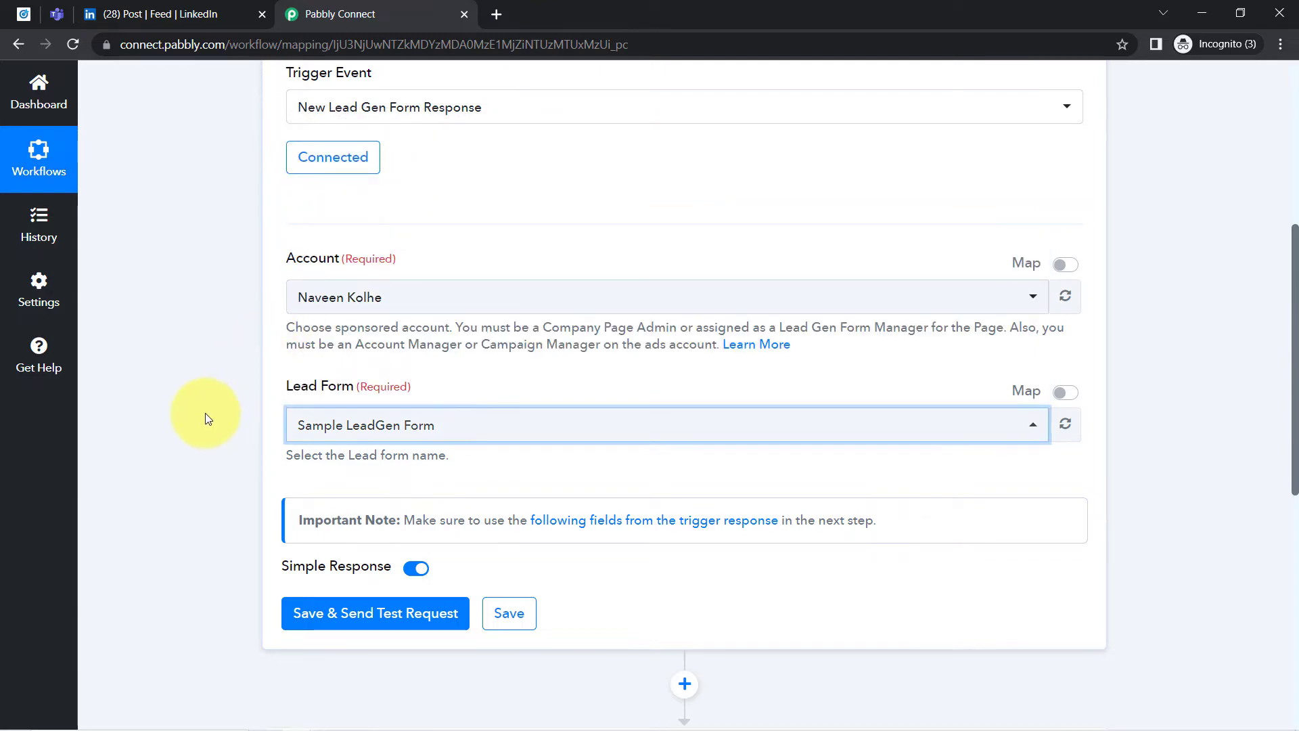
scroll(222, 390, down, 3)
scroll(226, 396, down, 1)
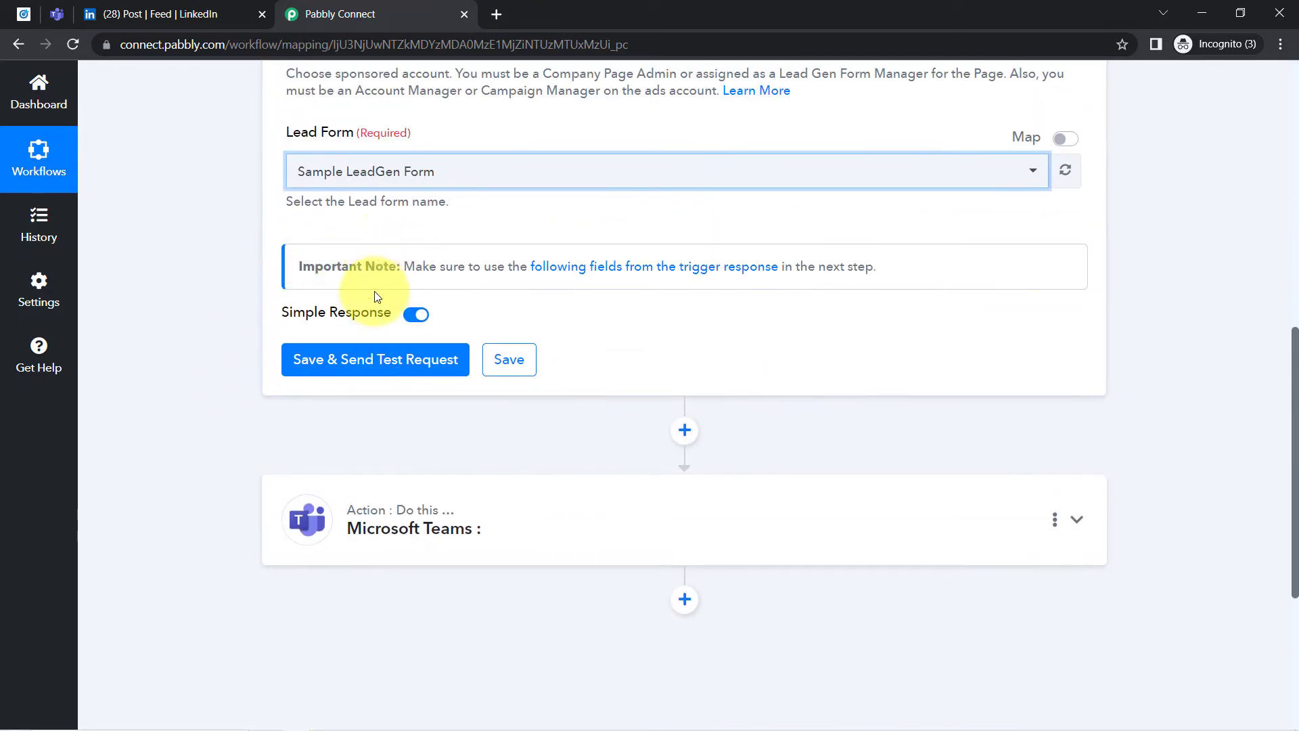
click(317, 369)
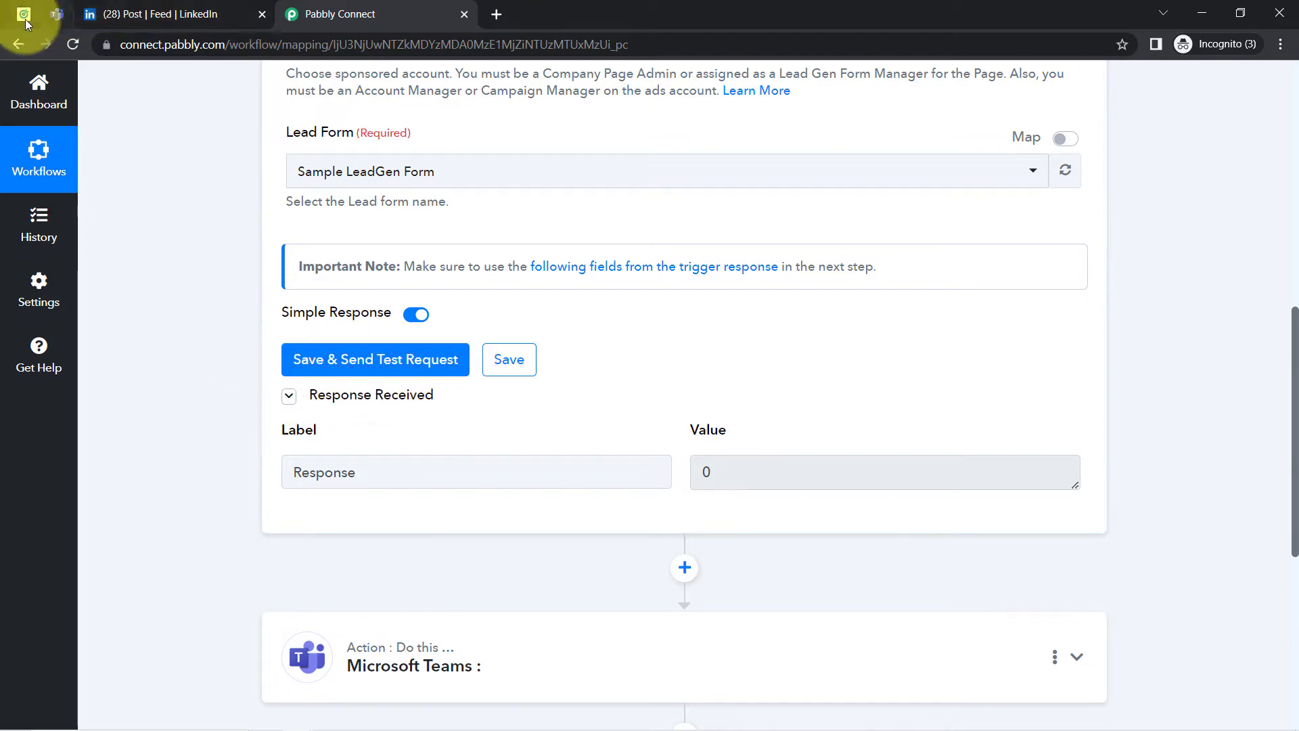
- Switch to the LinkedIn ad post, collapse the messaging window, and read the ad's introductory text
click(115, 14)
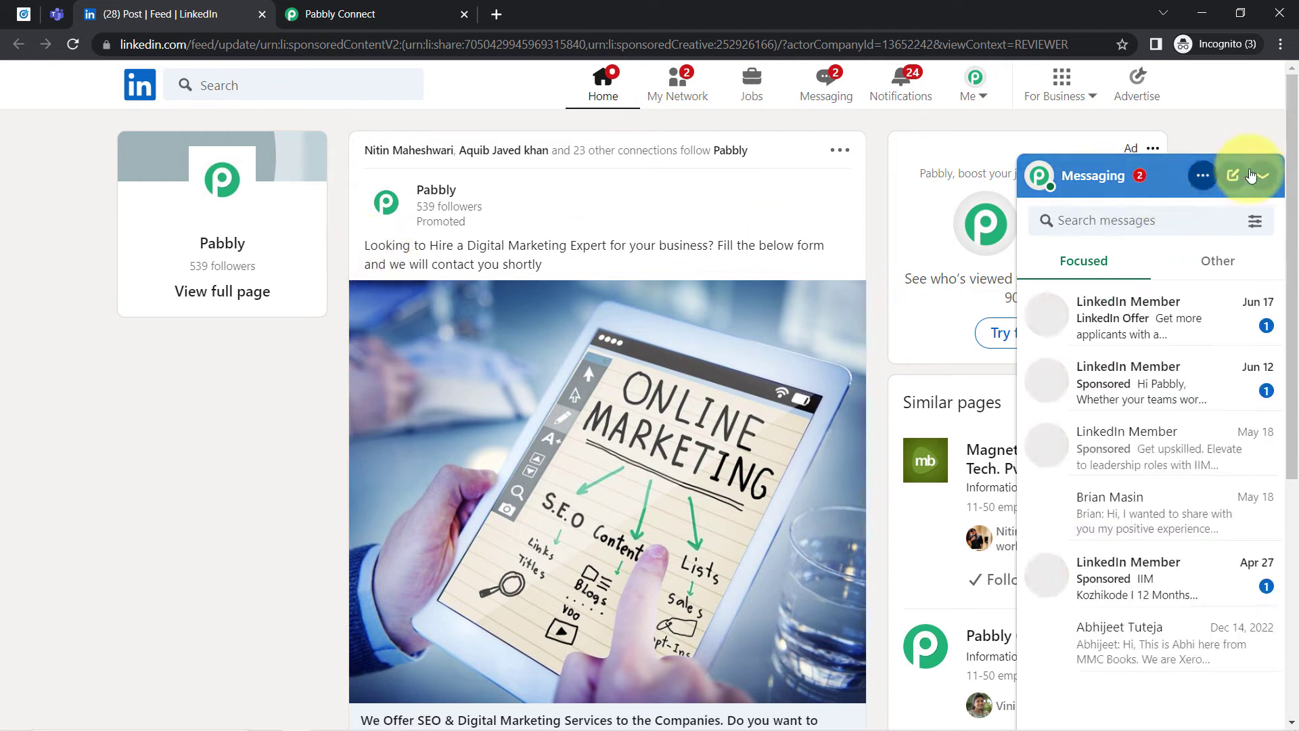
click(1252, 176)
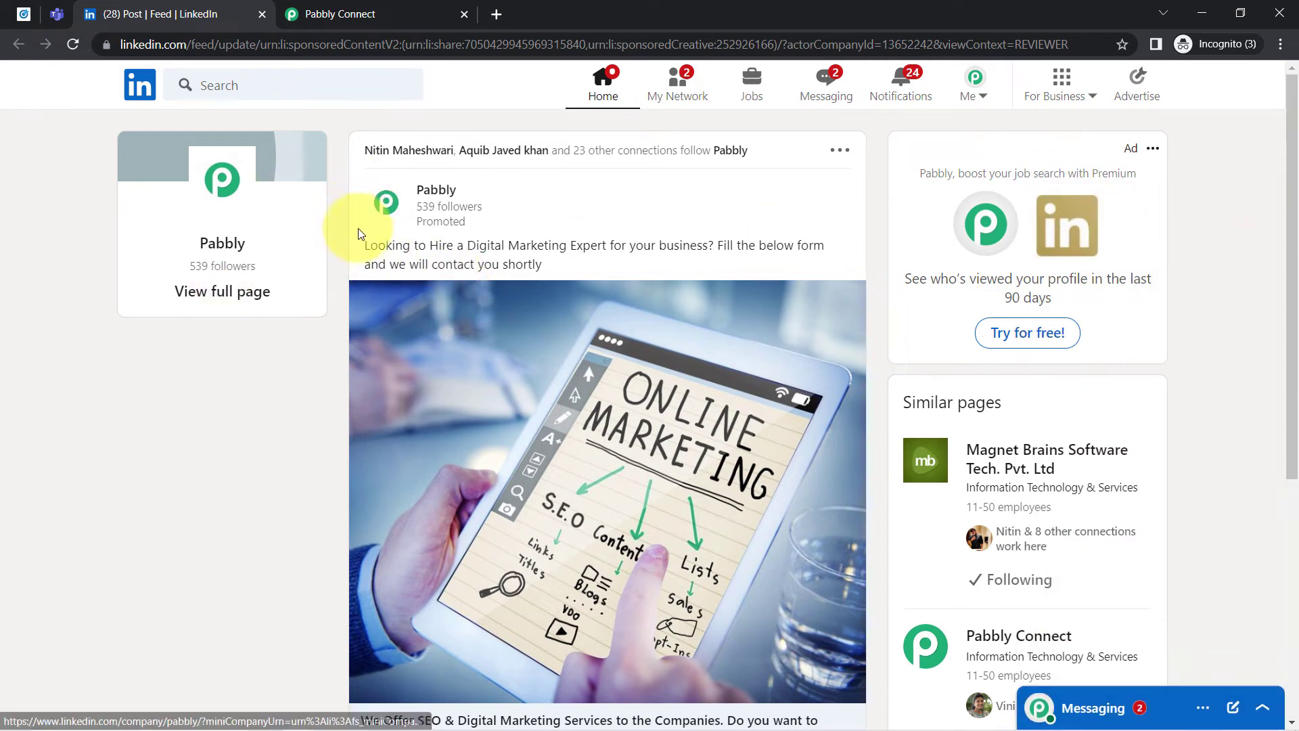
drag(384, 245, 696, 249)
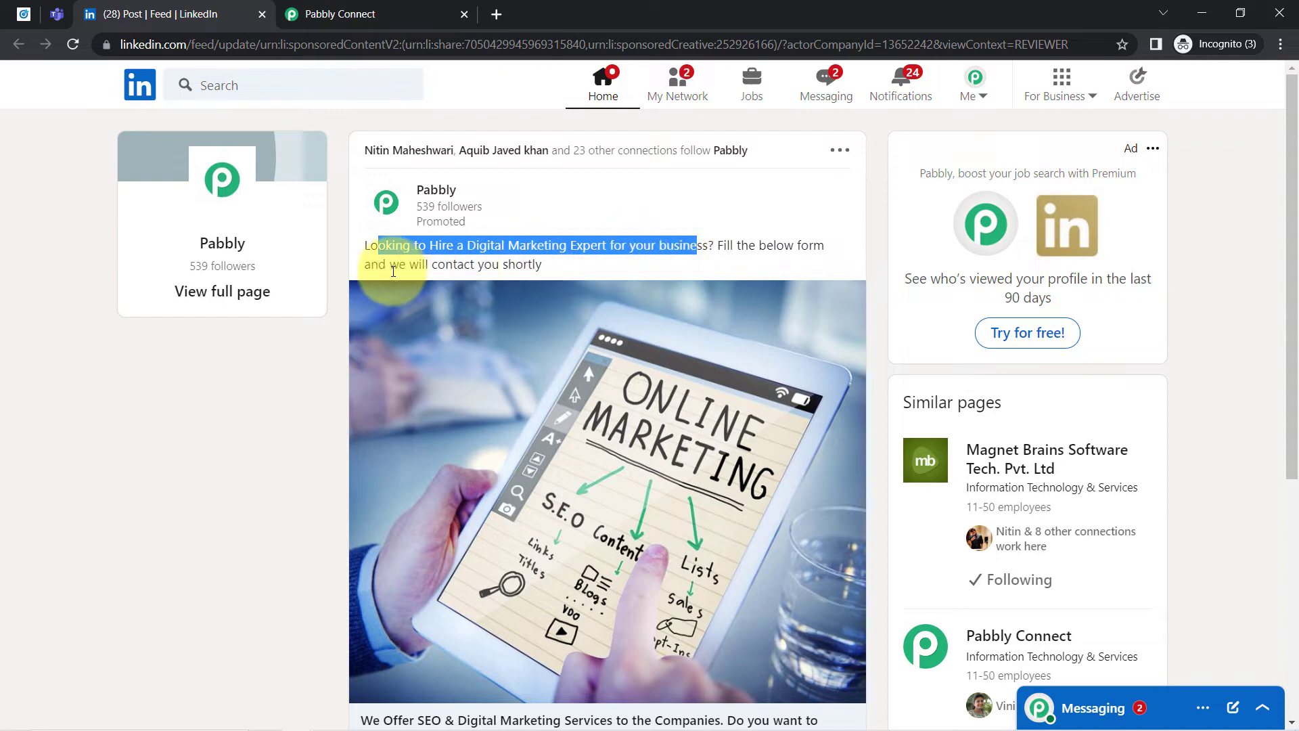
drag(378, 264, 502, 264)
drag(1292, 245, 1285, 425)
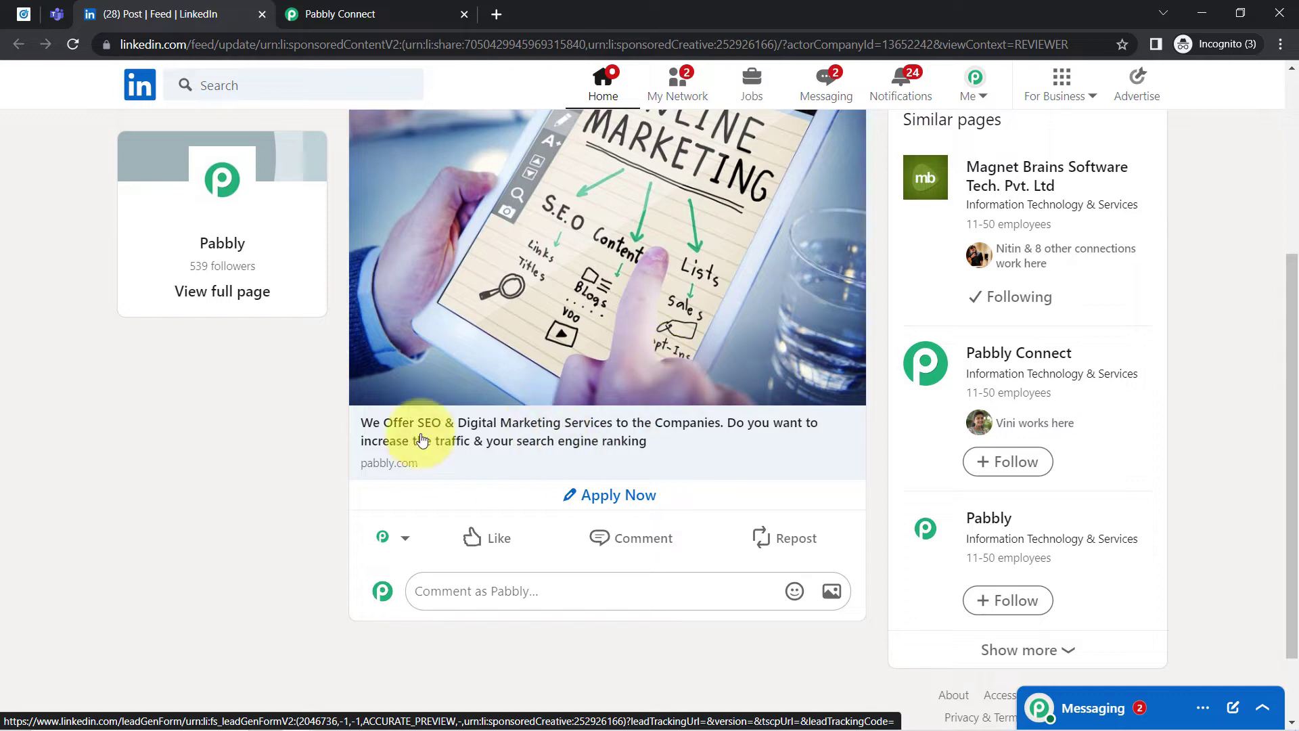
- Open the ad's Apply Now lead form and clear the prefilled email address
click(595, 510)
click(572, 494)
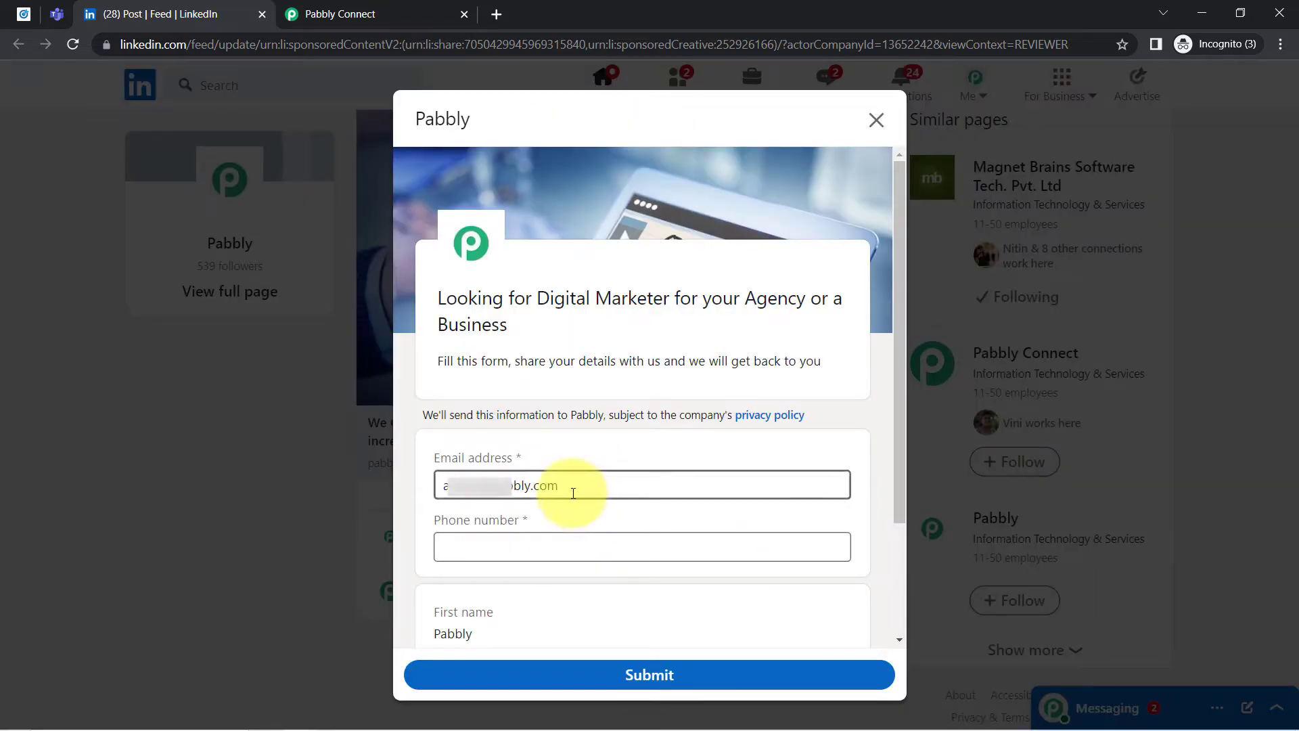
key(ctrl+a)
key(BackSpace)
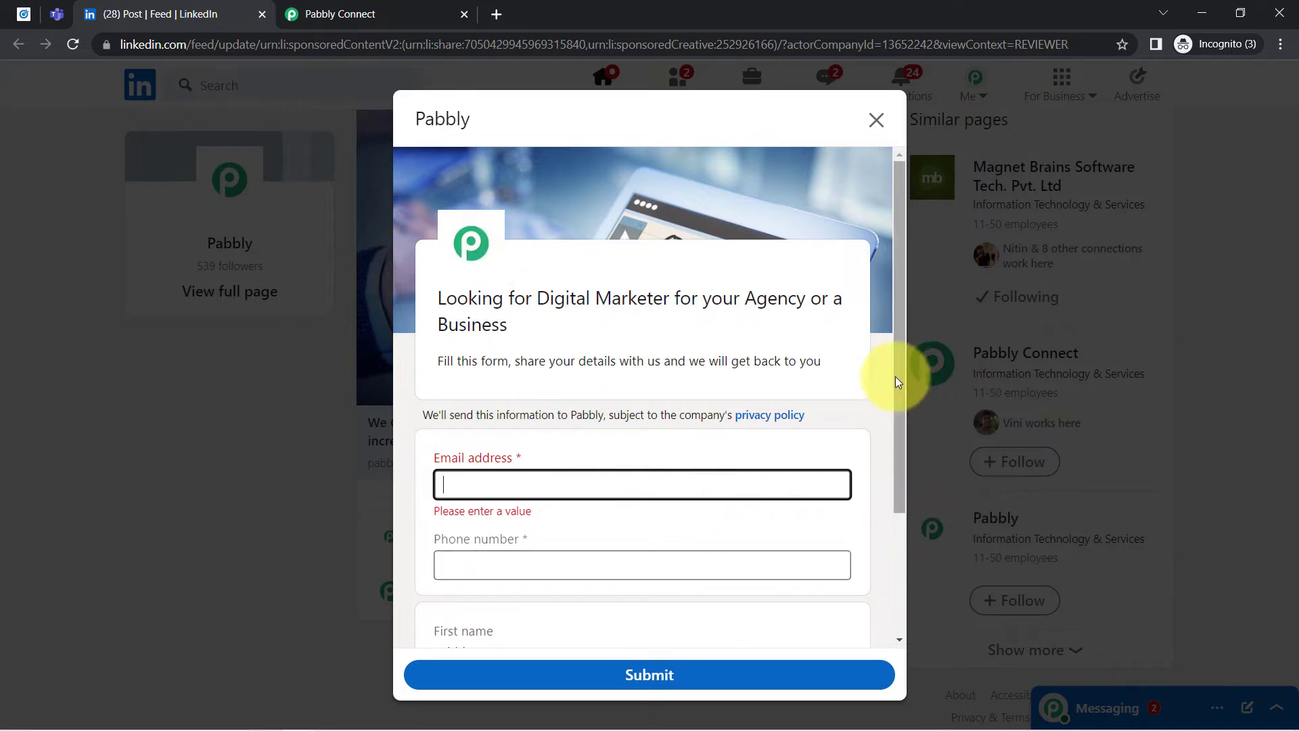
- Fill in the lead form's email address and phone number with the test lead's contact details
drag(895, 377, 898, 497)
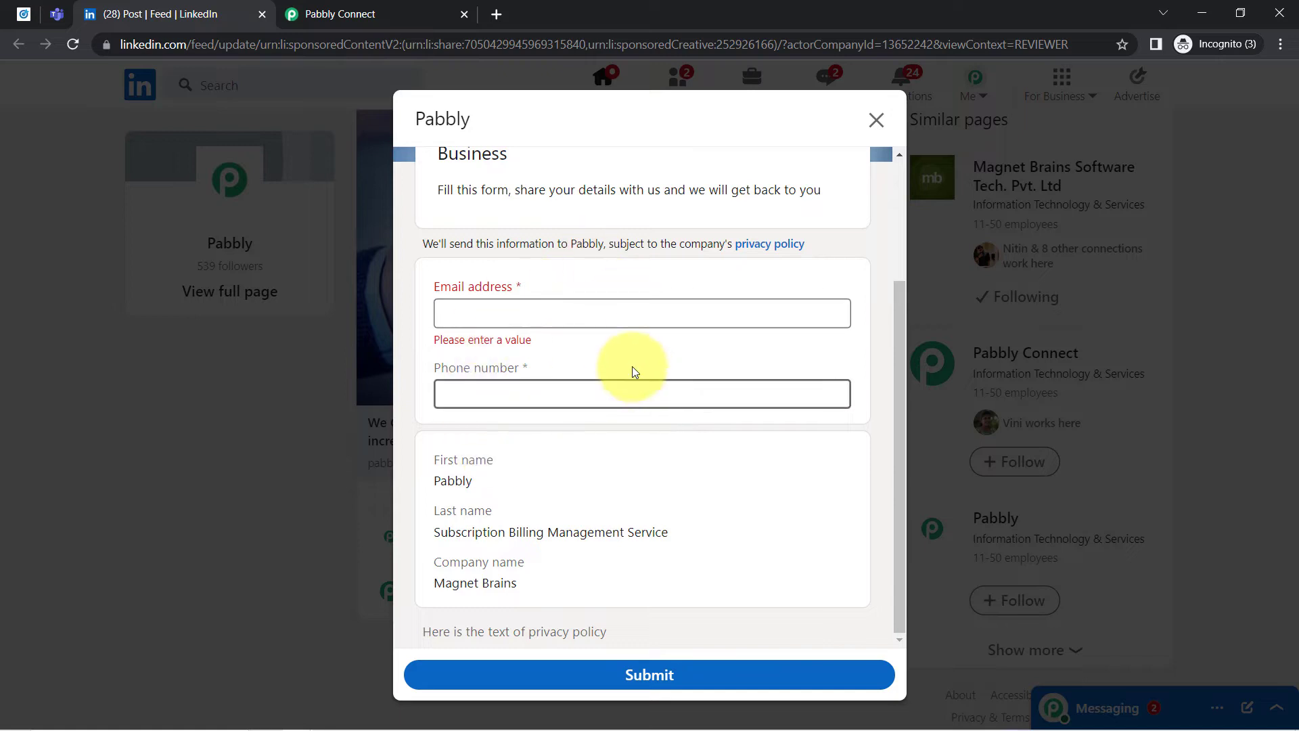
click(488, 303)
click(488, 307)
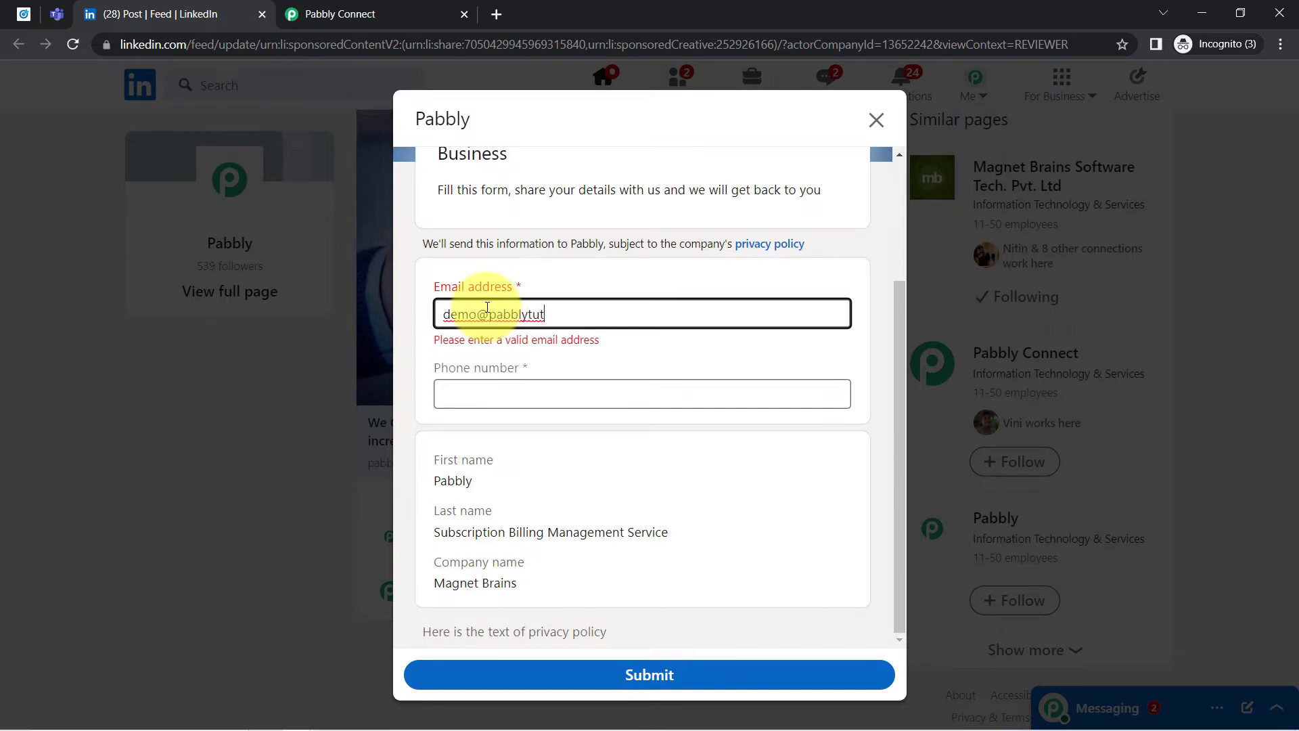
key(Tab)
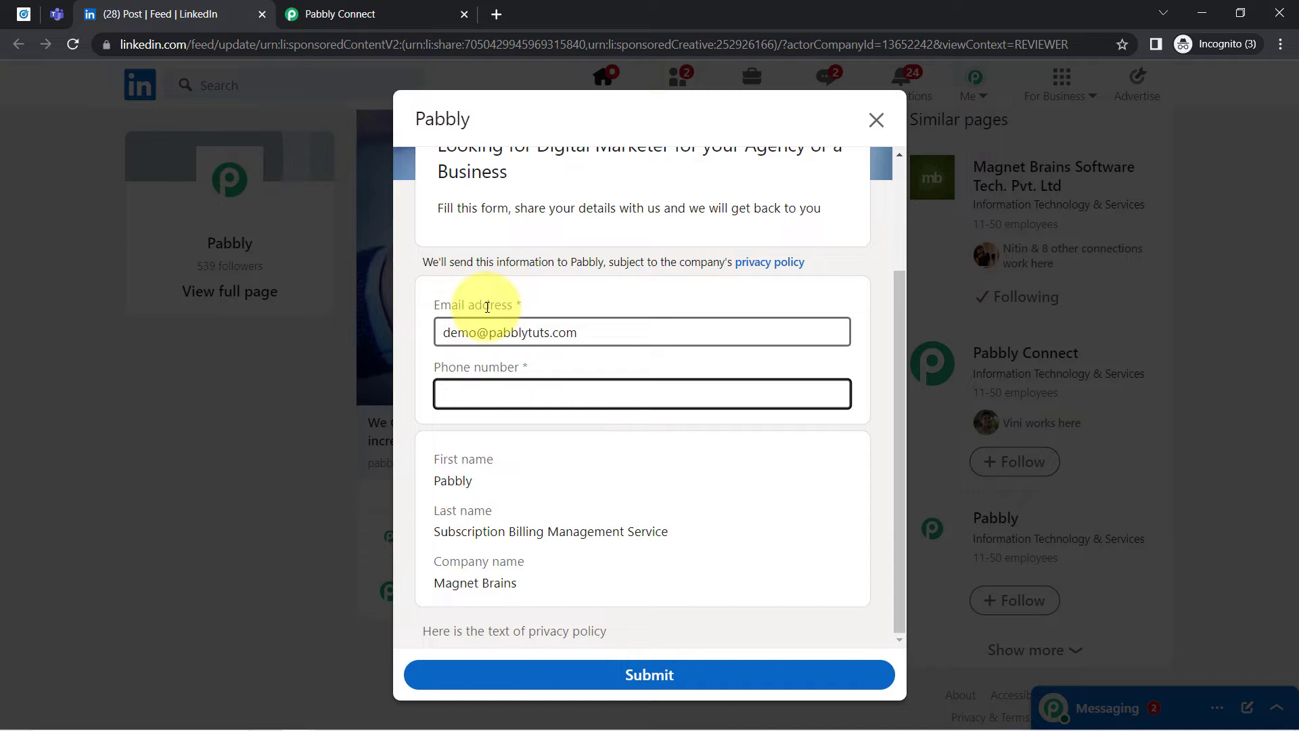
- Check the prefilled first name, last name and company name in the lead form
drag(434, 481, 468, 481)
drag(448, 532, 487, 531)
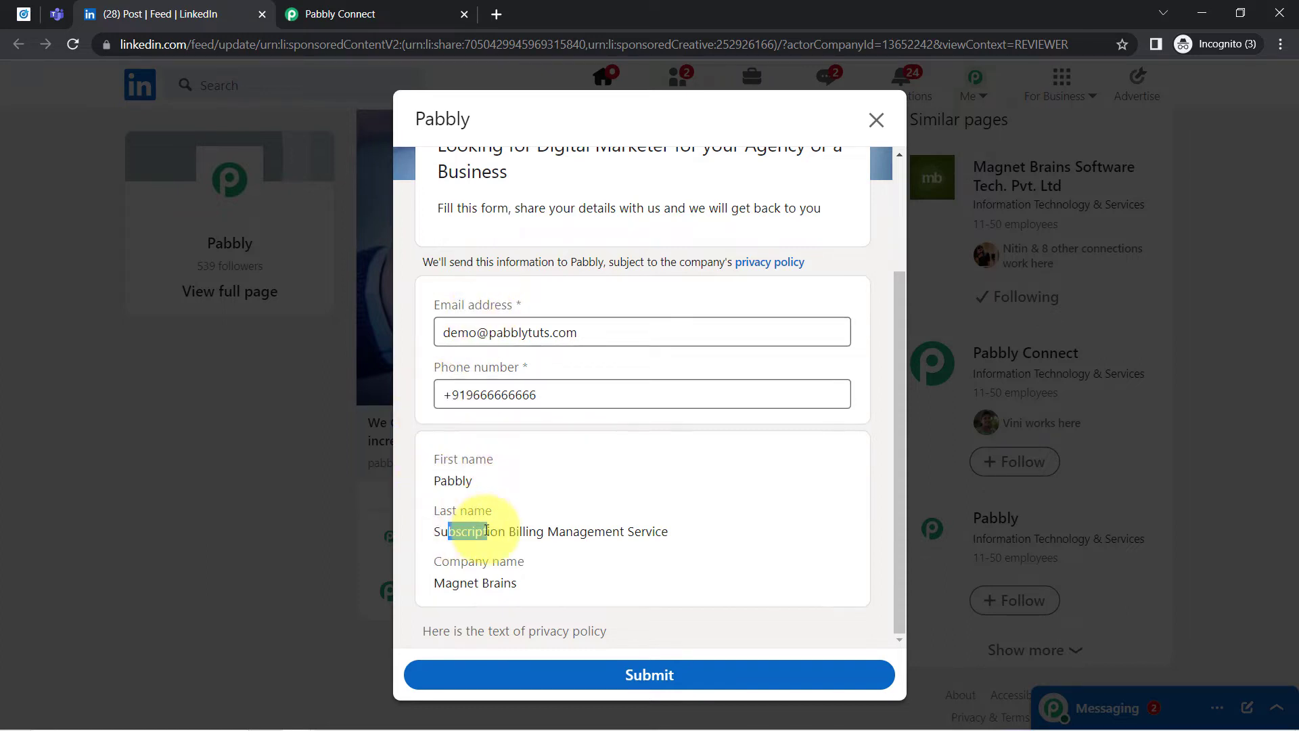
drag(452, 583, 513, 580)
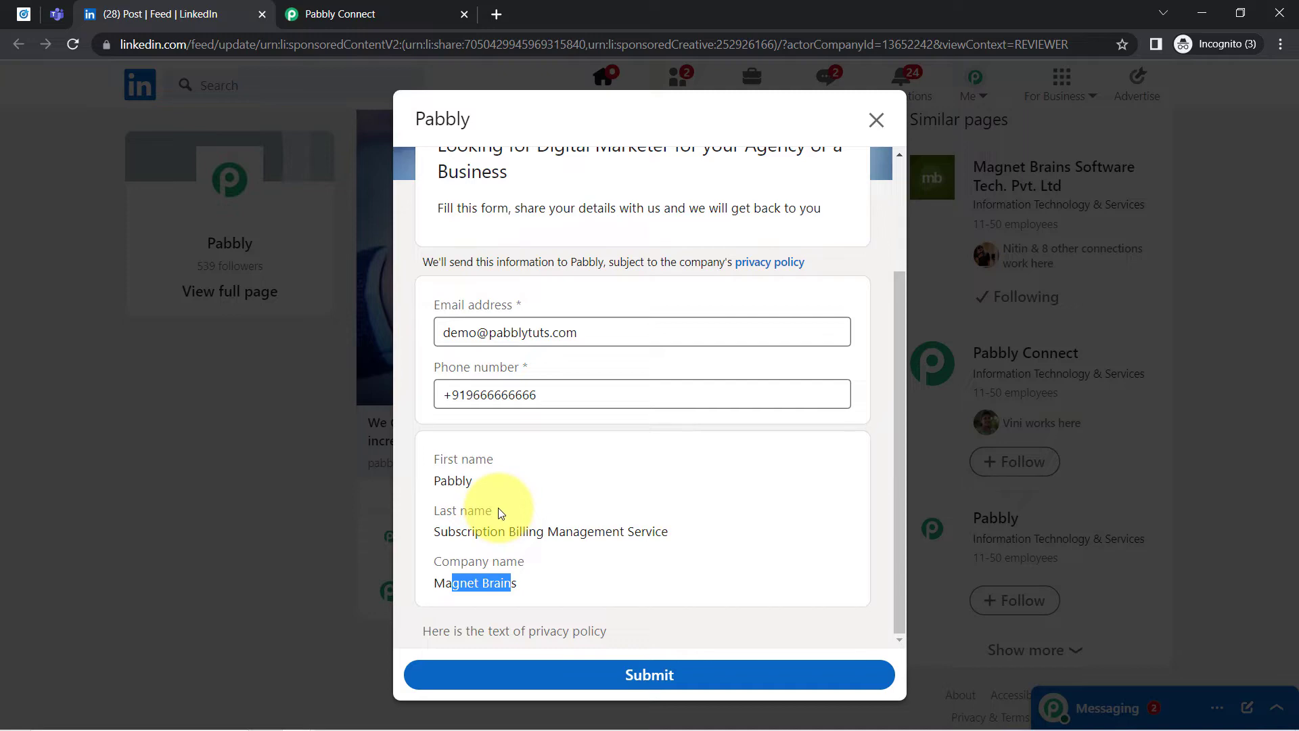
- Open the SEO & Digital Marketing ad from the selected campaign group's ads list in LinkedIn Campaign Manager
click(24, 14)
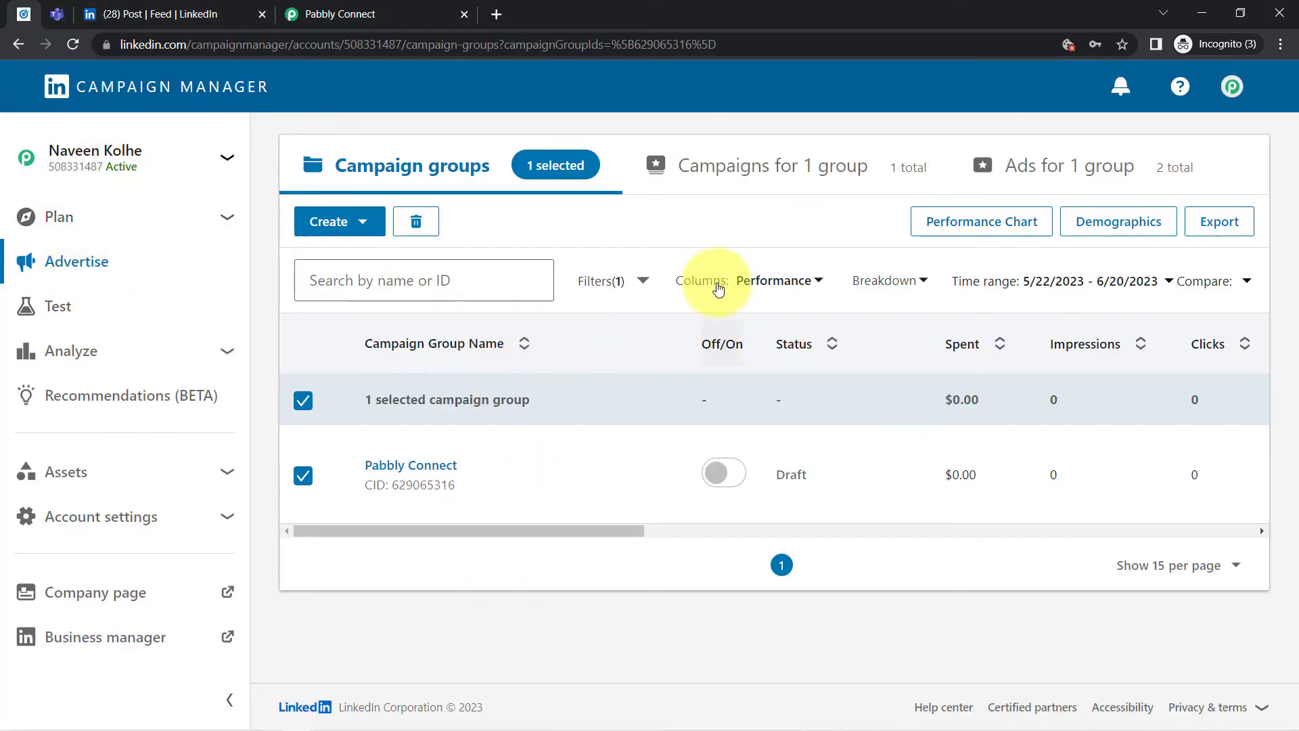
click(1071, 172)
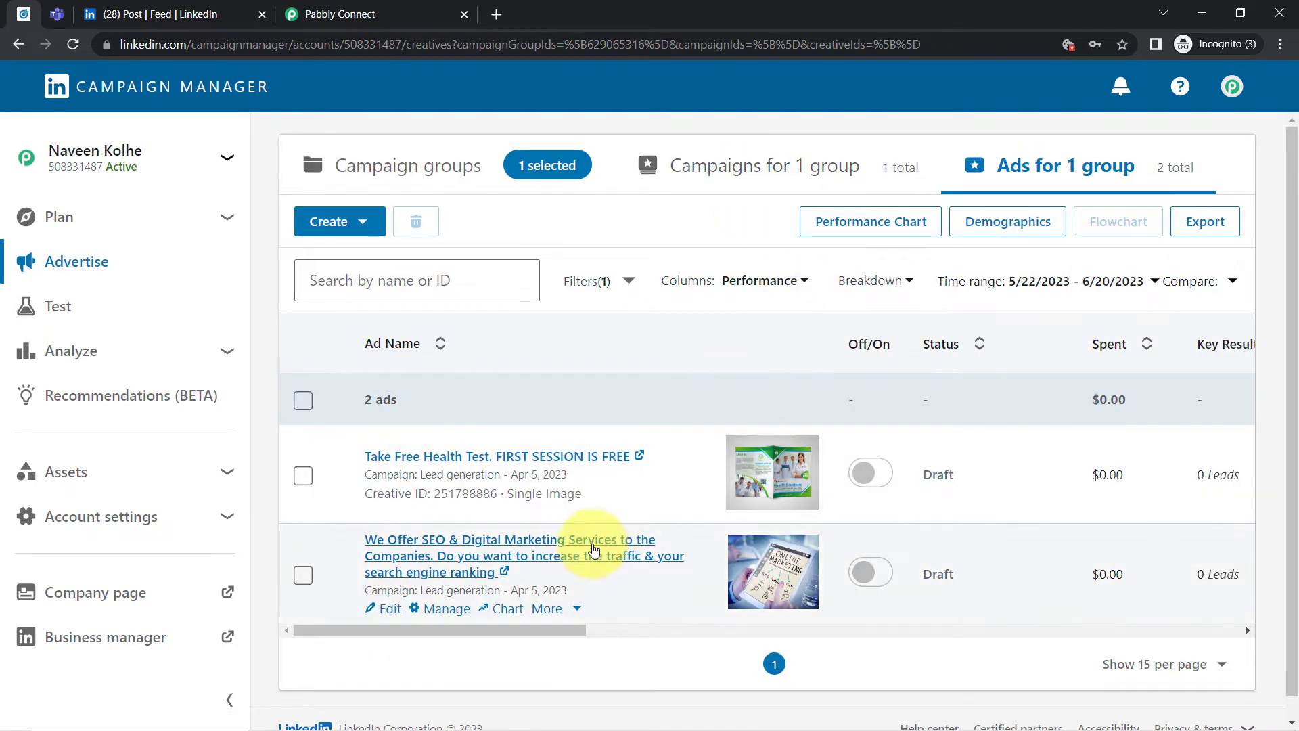
scroll(440, 528, down, 1)
click(443, 531)
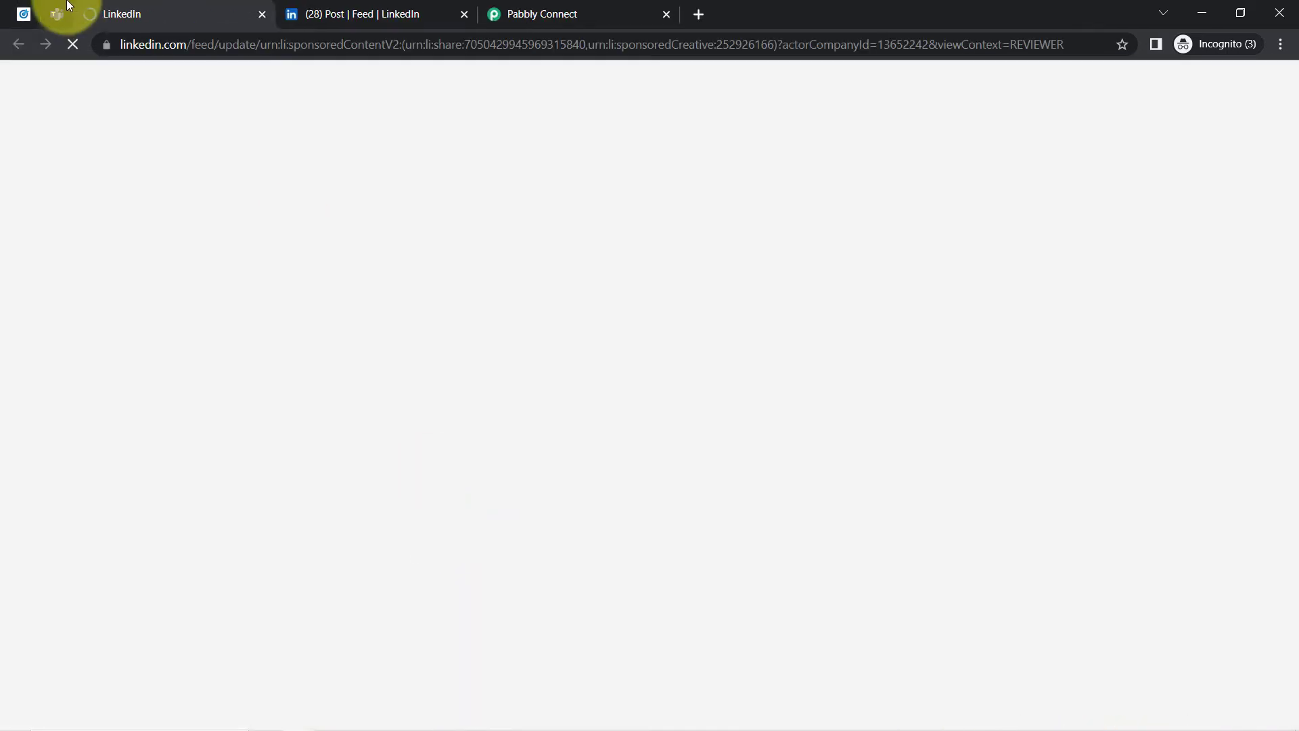
click(374, 7)
click(180, 7)
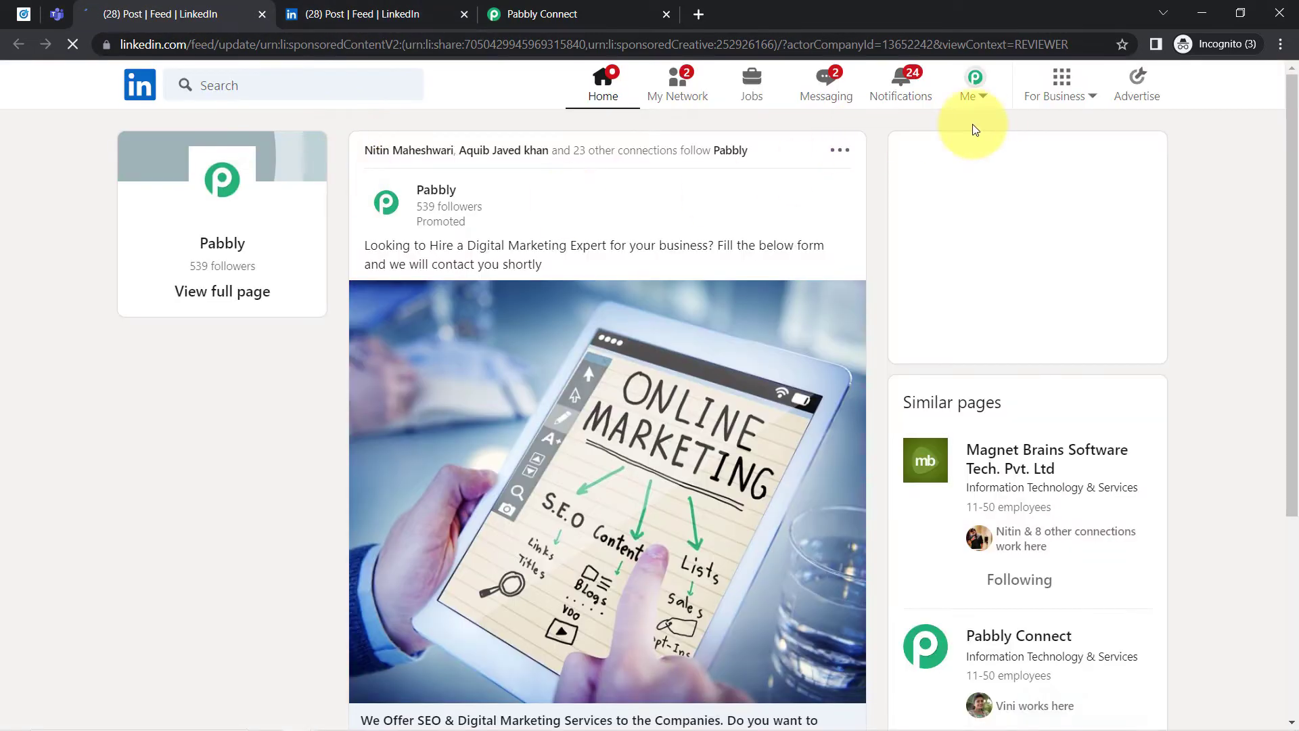
- Open the LinkedIn profile's intro details for editing and check the first name and last name fields
click(978, 100)
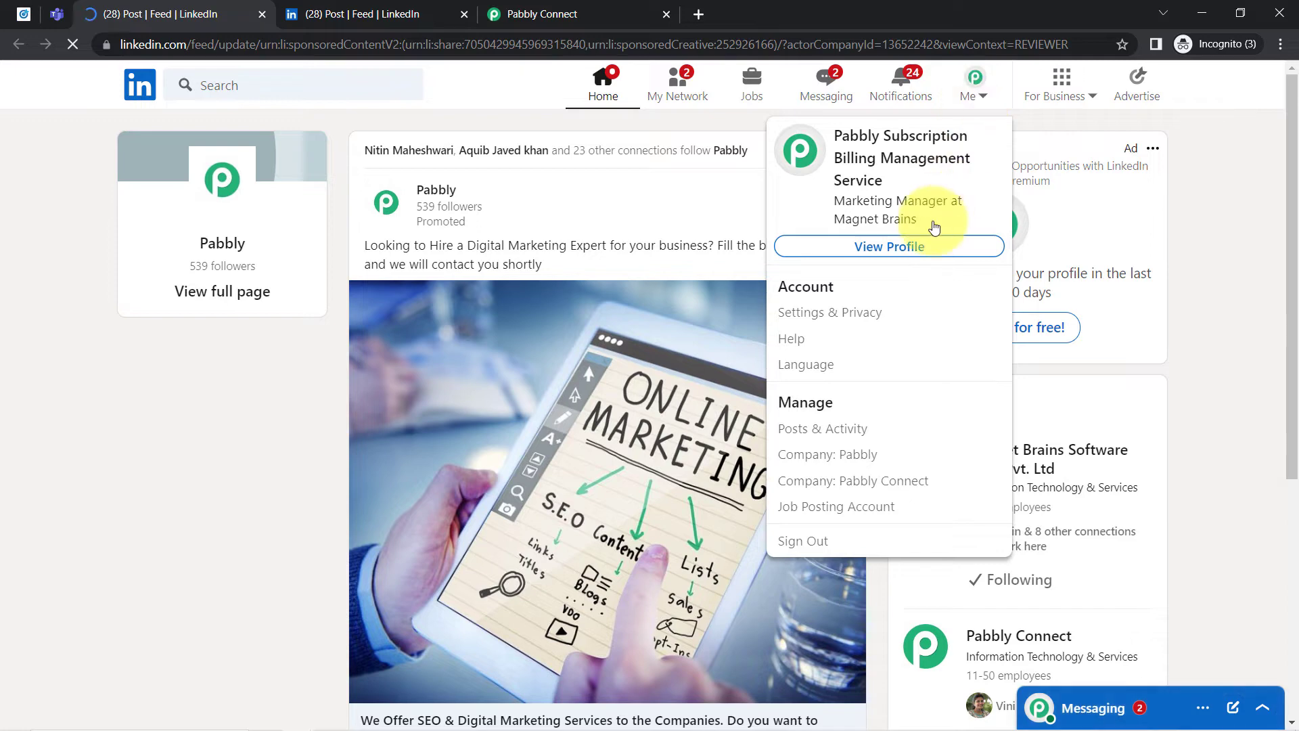
click(889, 245)
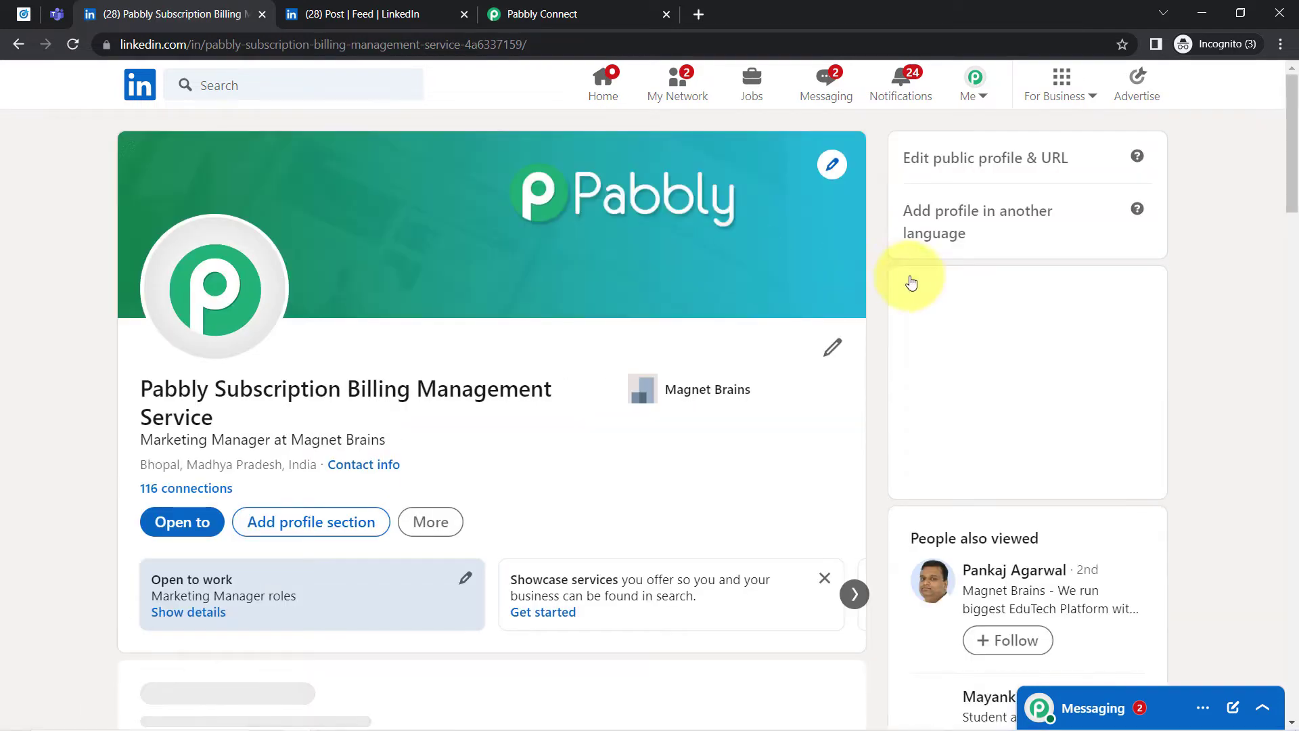
click(832, 347)
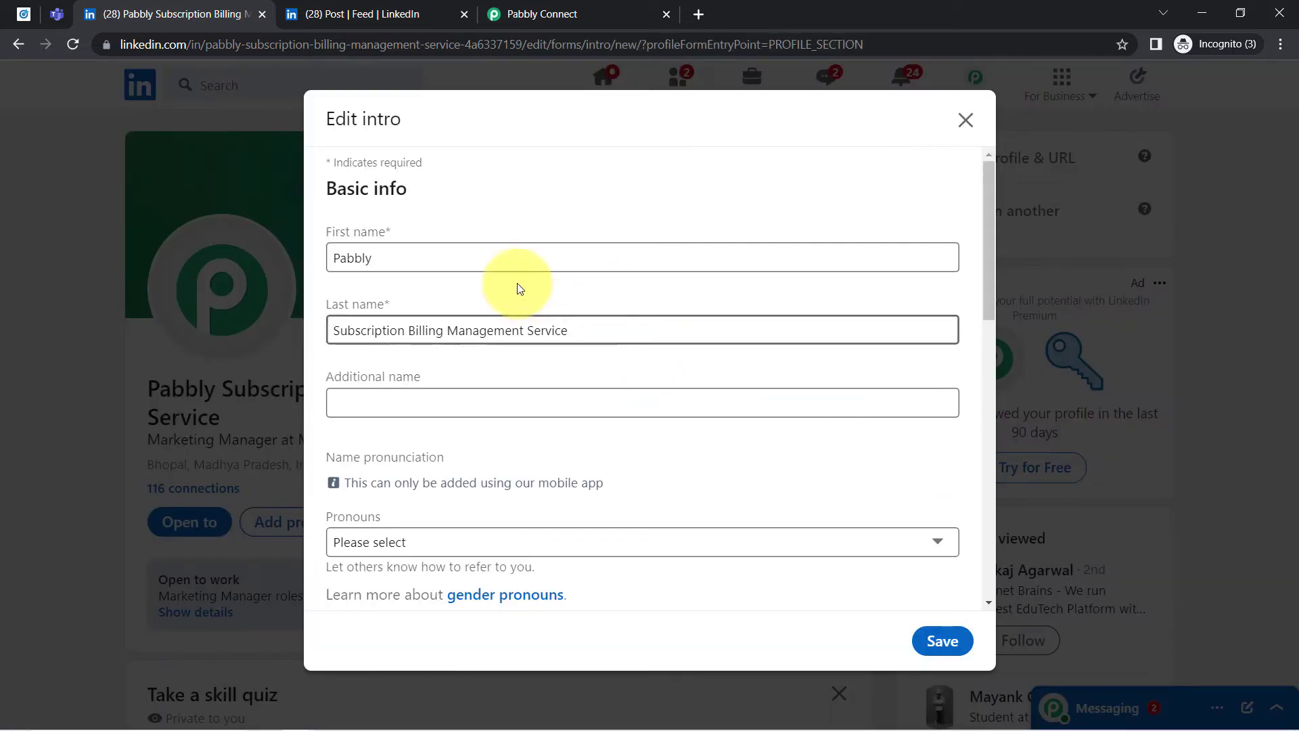
drag(399, 265, 354, 262)
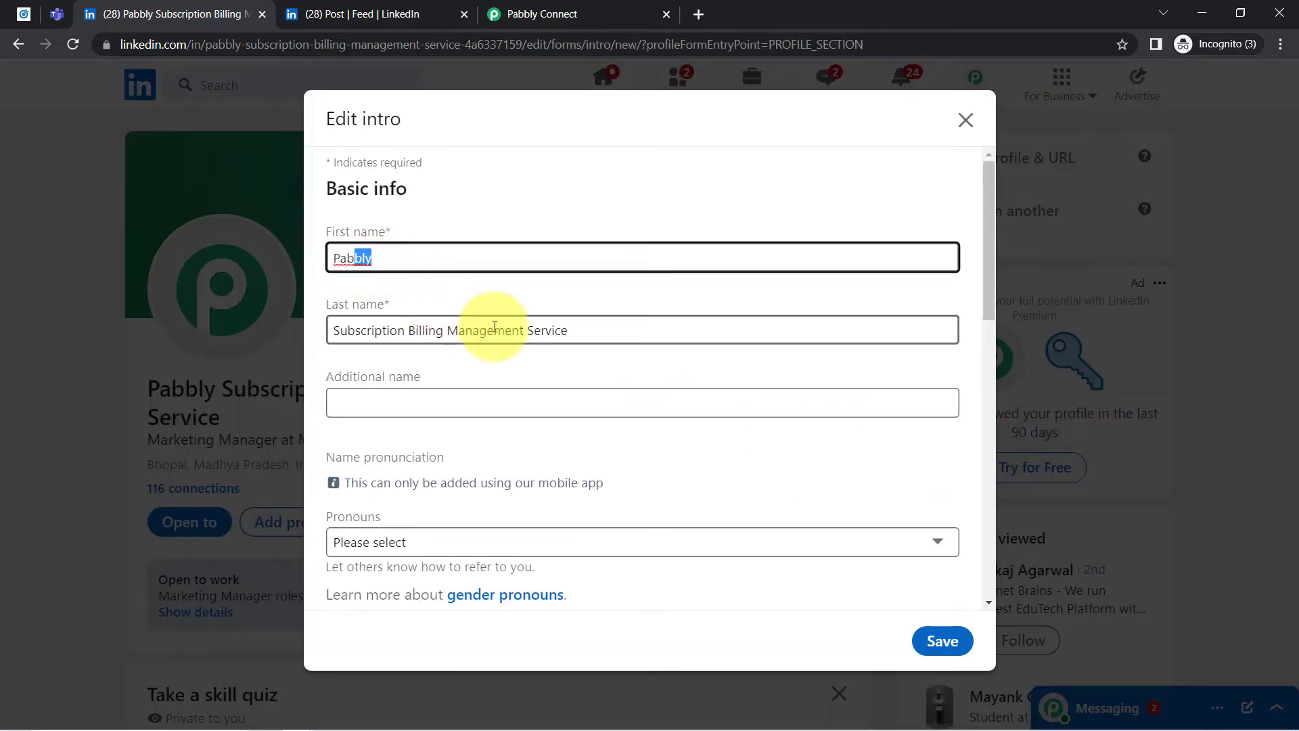
drag(494, 330, 319, 343)
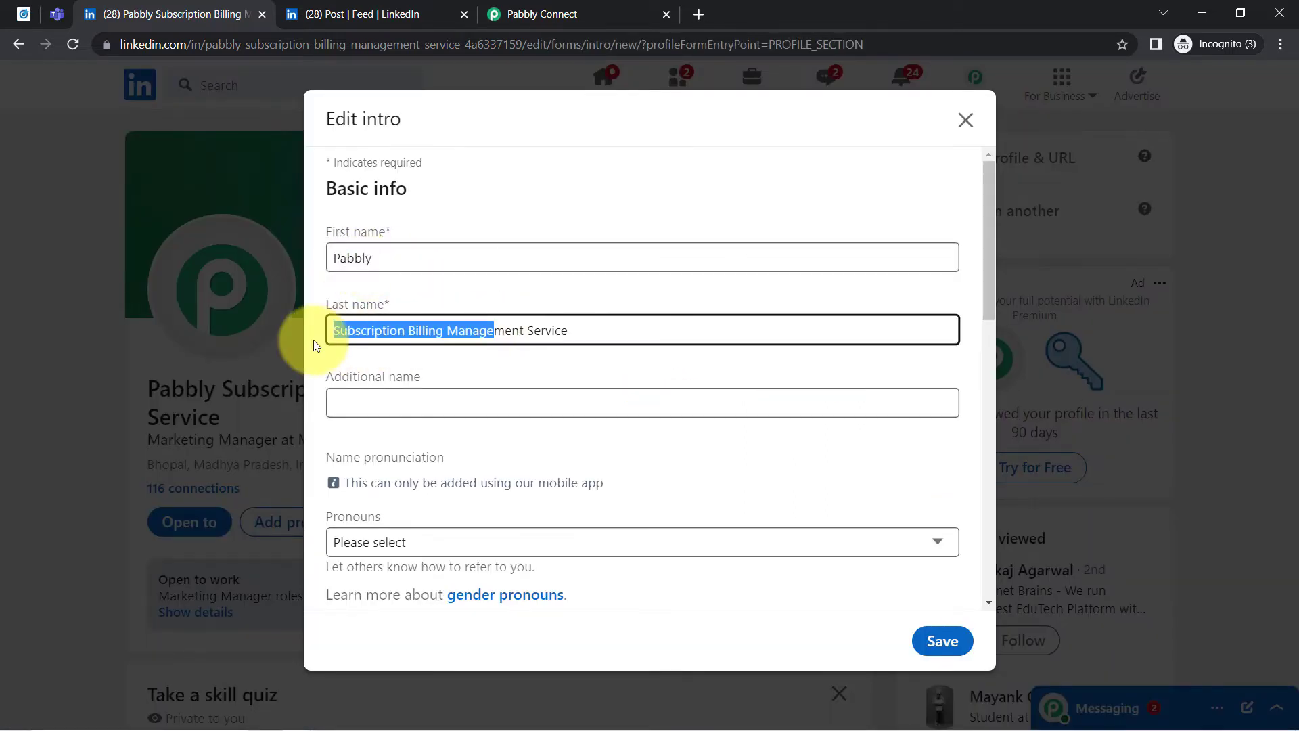
click(339, 230)
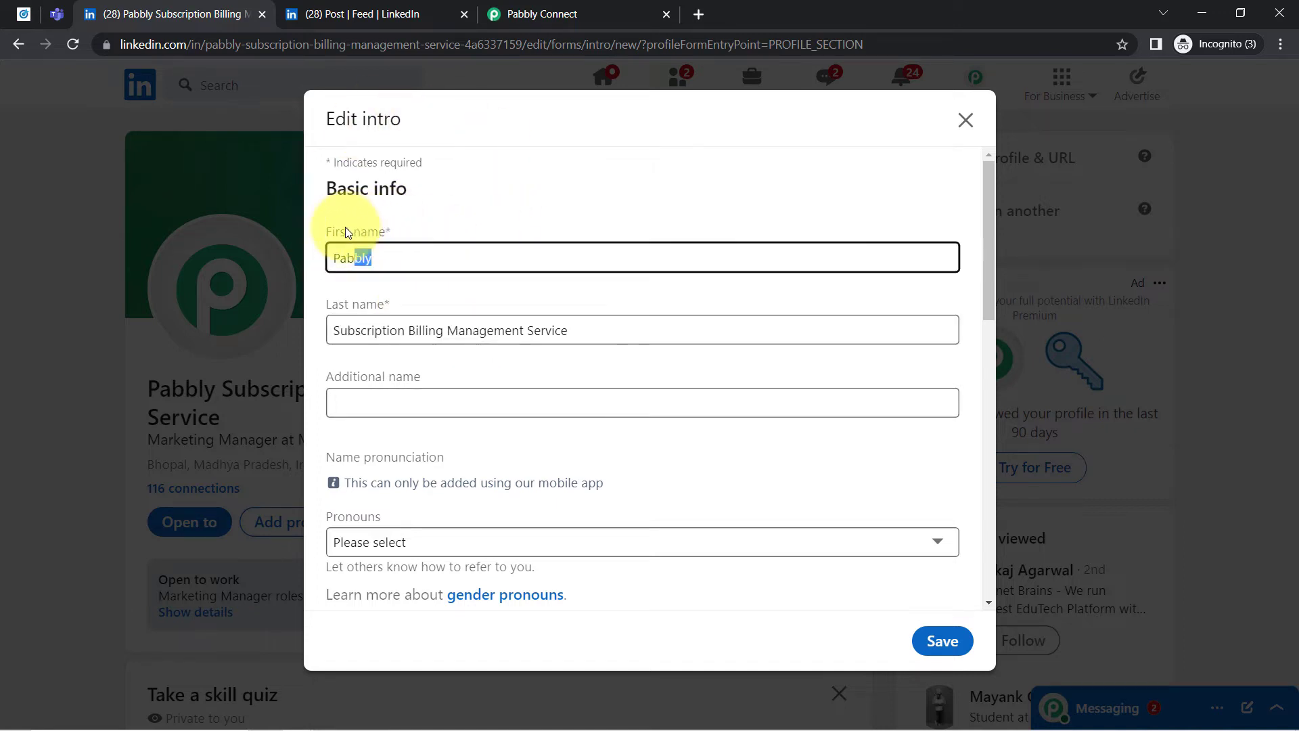
drag(355, 330, 512, 333)
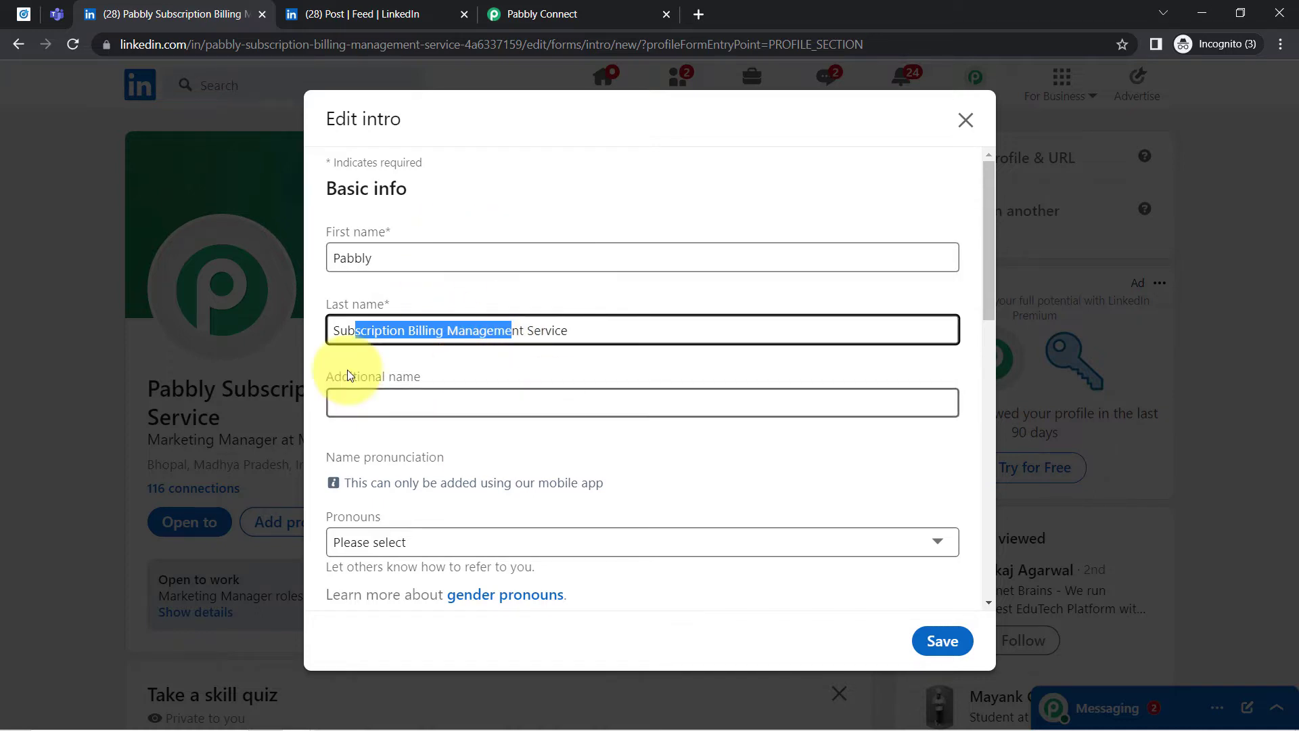
- Return to the ad's filled lead form and compare its first name, last name and company name with the profile
click(379, 14)
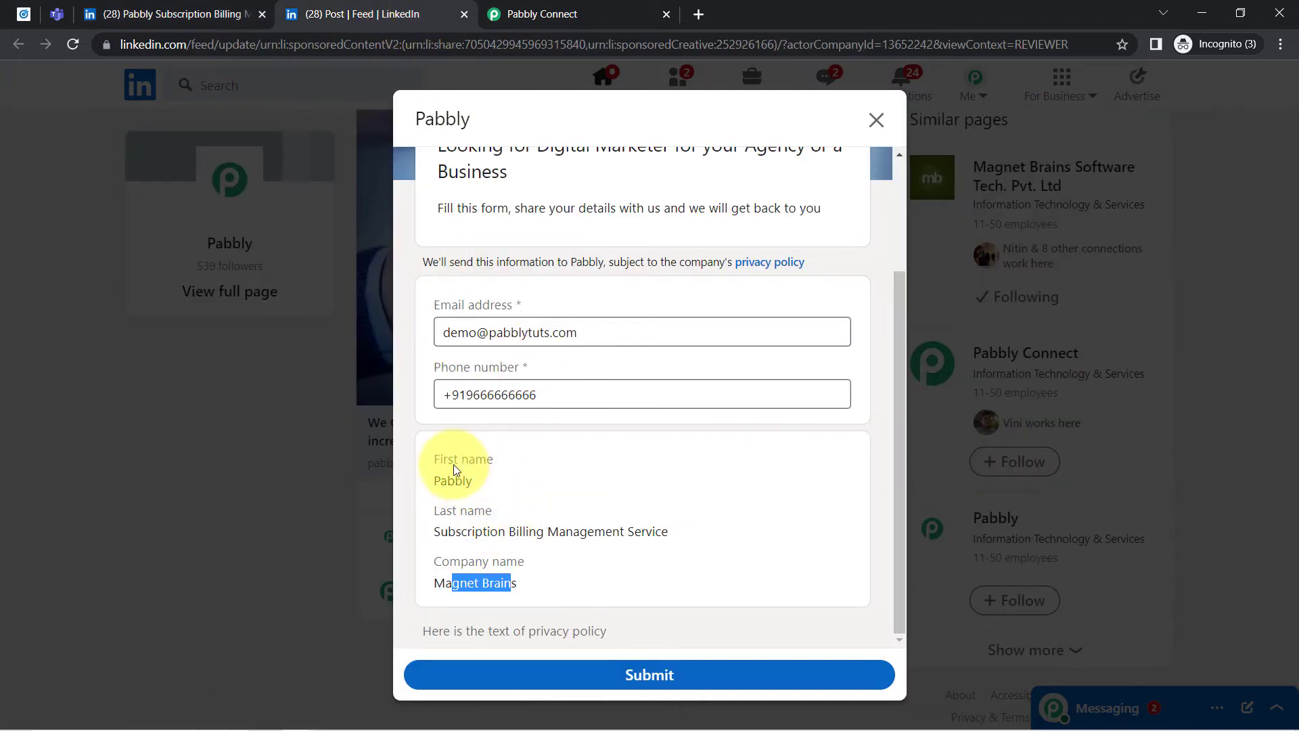
double_click(464, 479)
drag(467, 531, 528, 531)
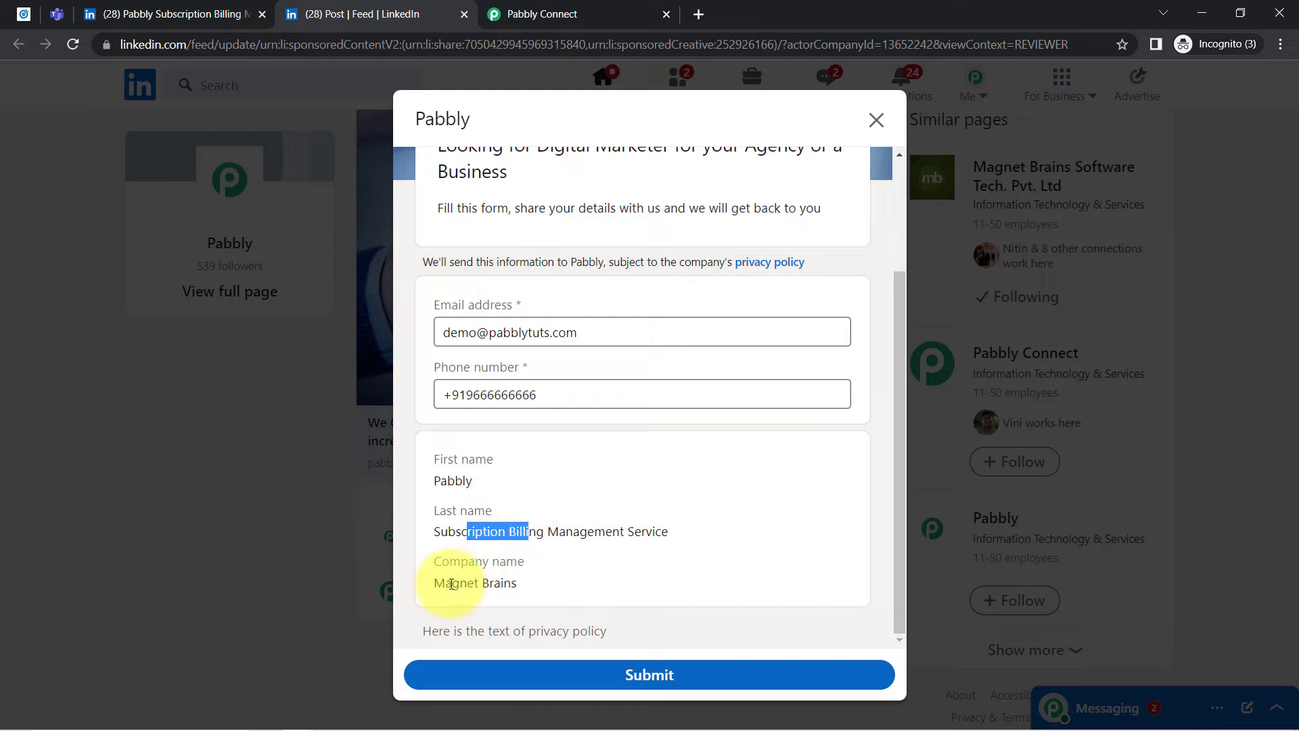
drag(455, 586, 554, 578)
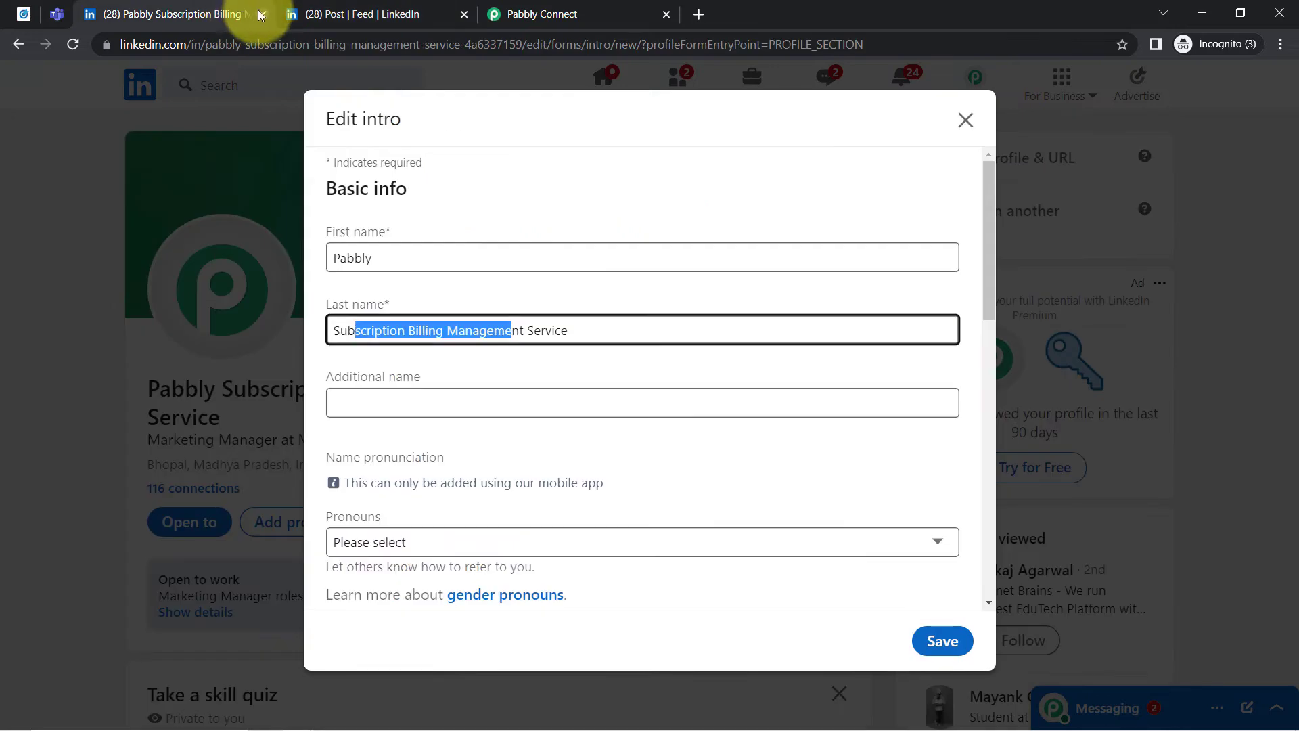
- Submit the test lead form on LinkedIn and send the trigger's test request again in Pabbly Connect
click(262, 14)
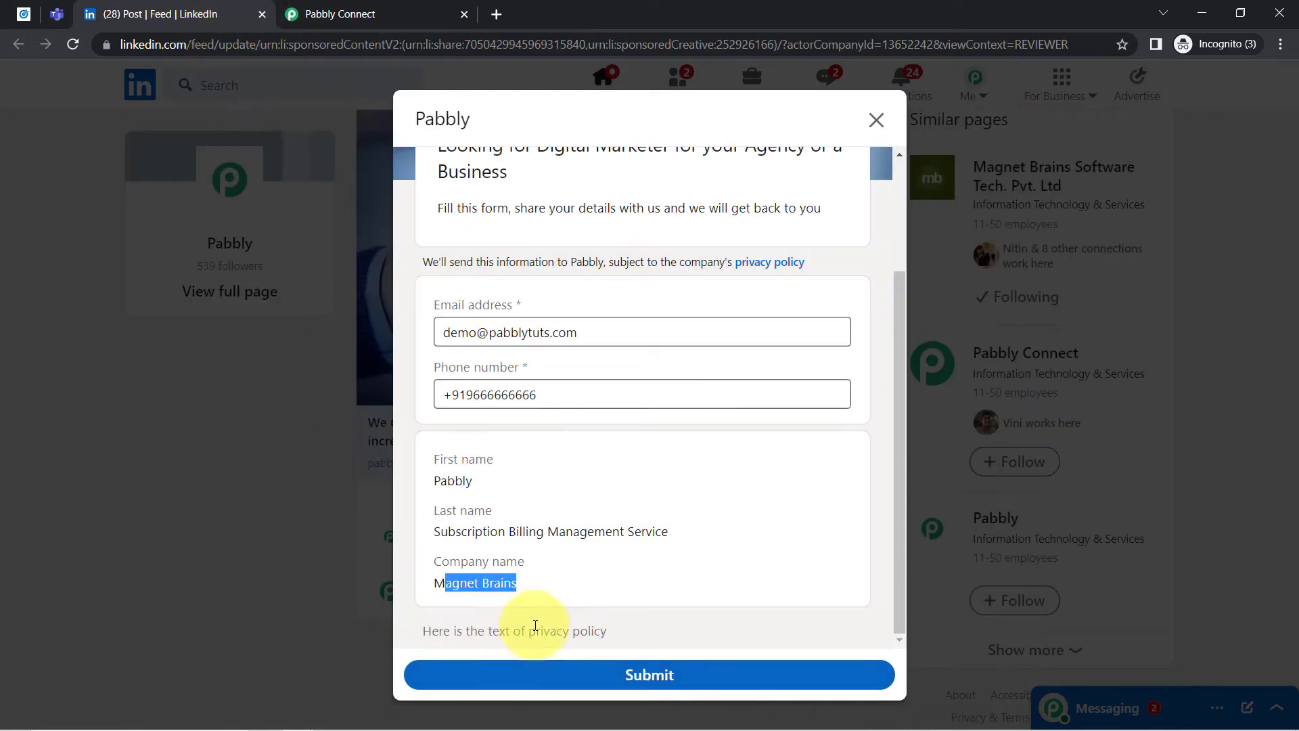
click(639, 675)
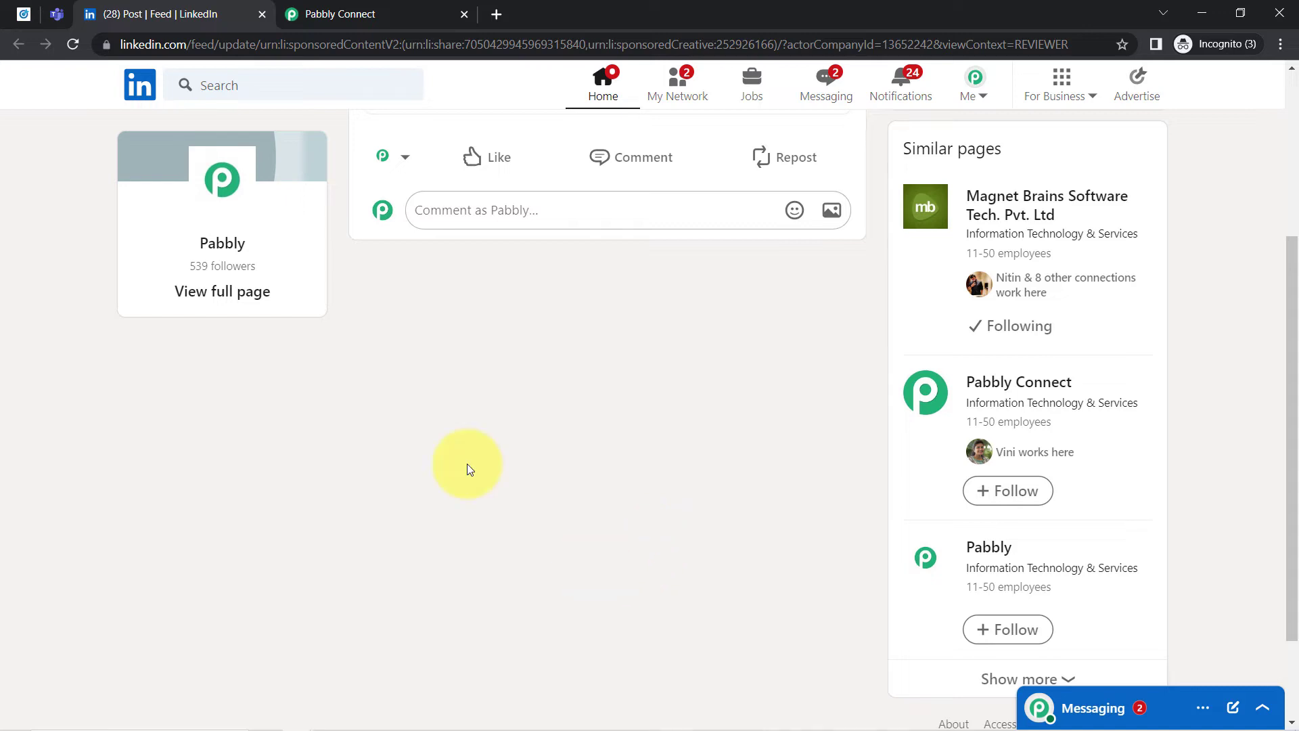
click(331, 13)
click(323, 358)
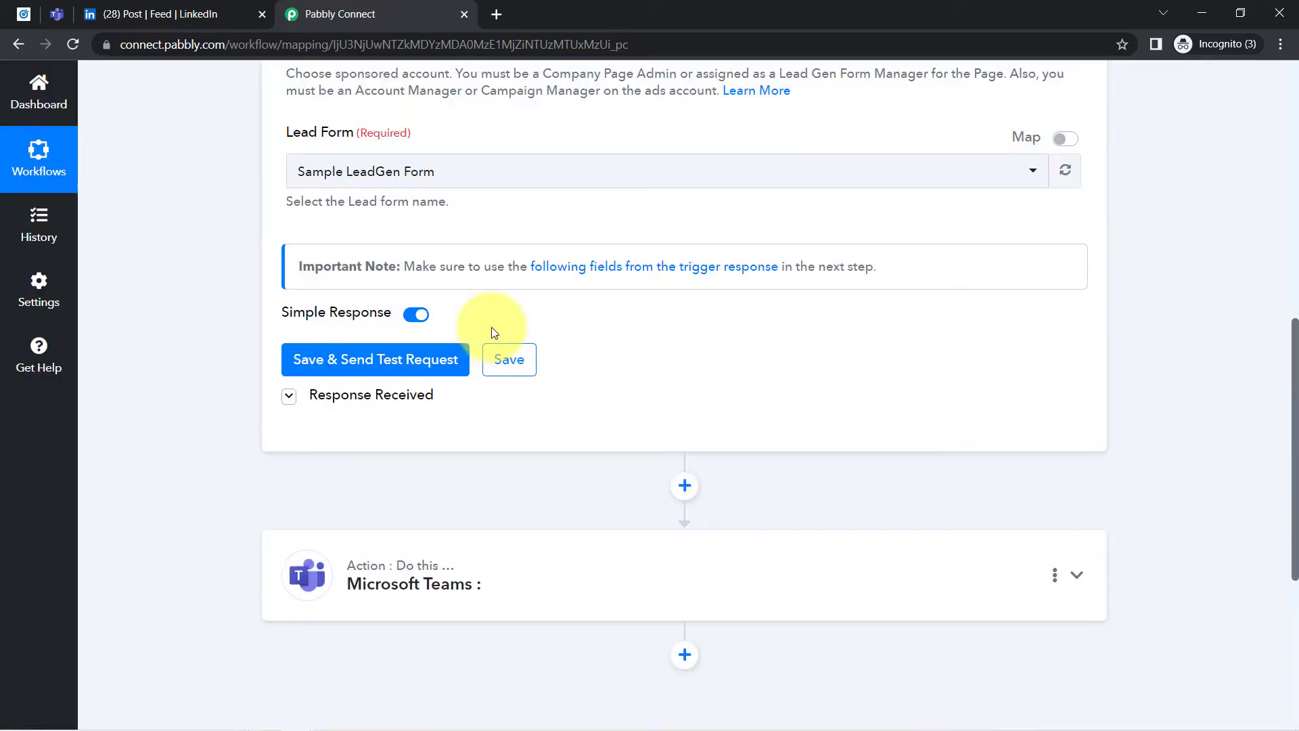
click(342, 397)
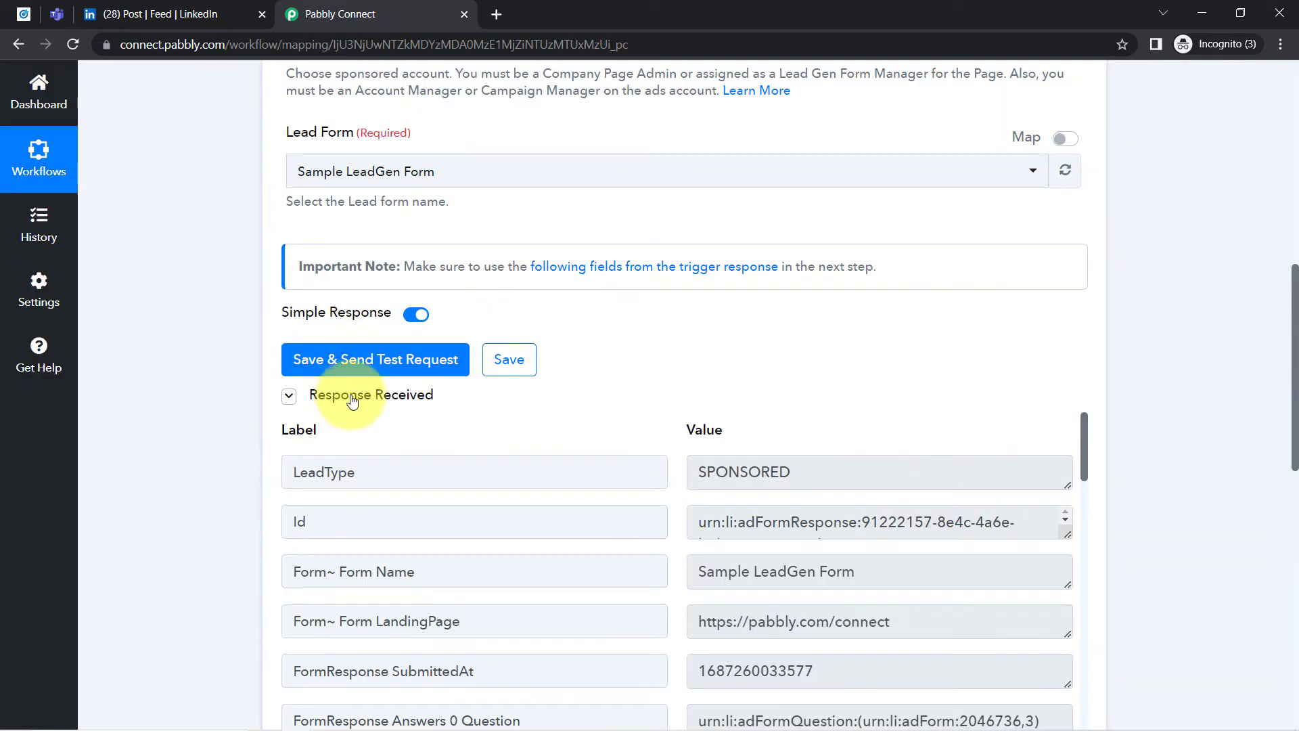
- Check the form name, email address and phone number in the trigger's received response
drag(1296, 319, 1296, 398)
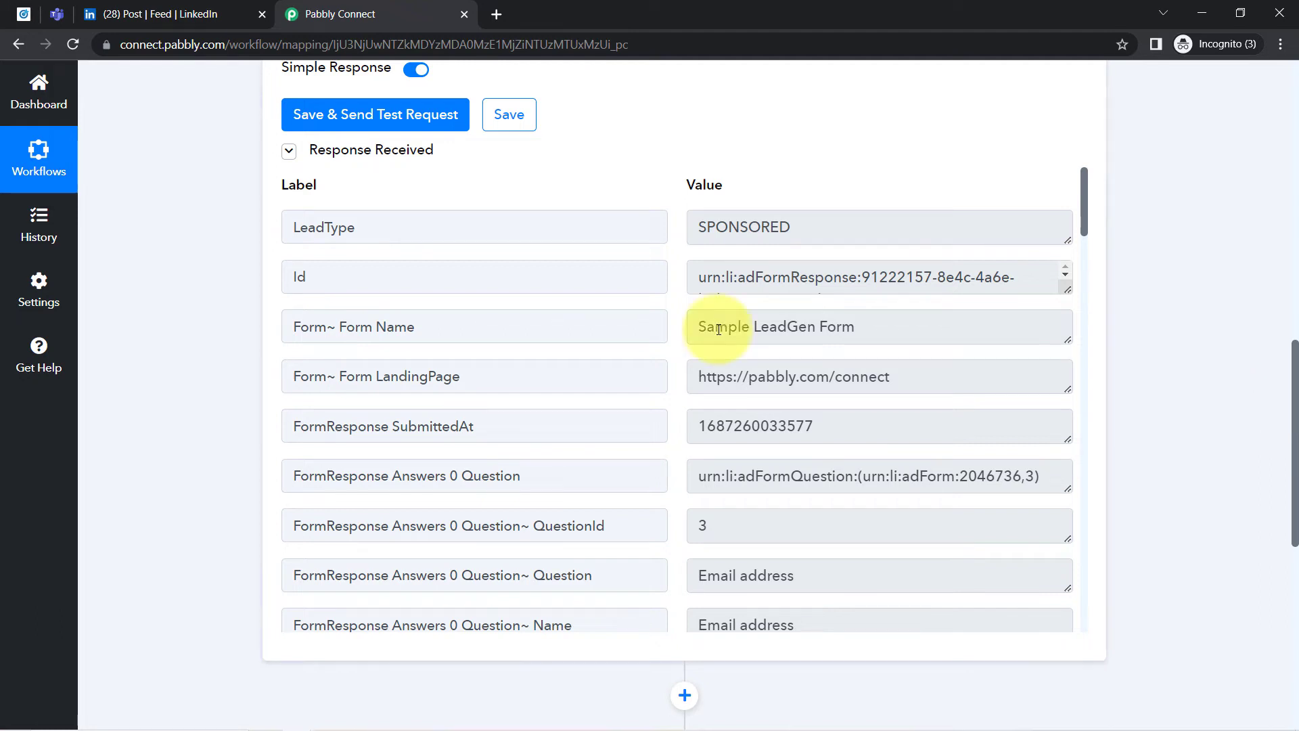
drag(714, 327, 841, 327)
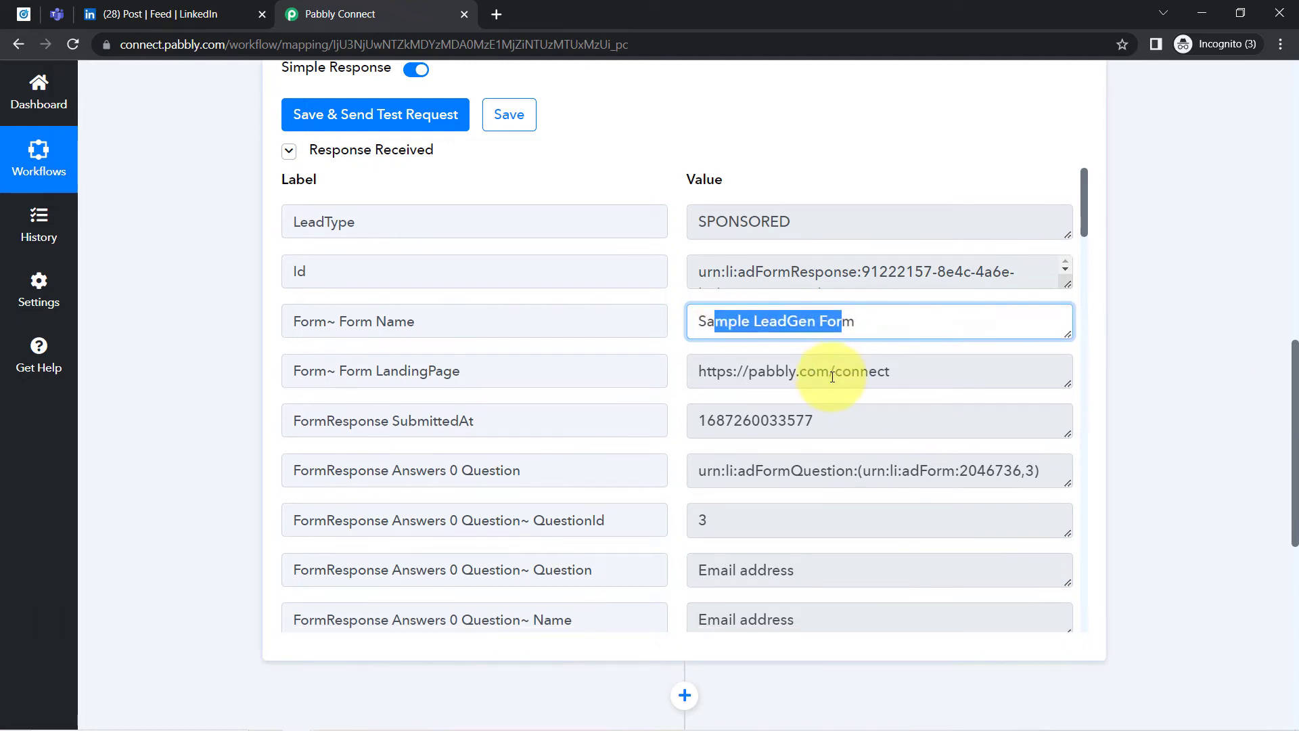
scroll(839, 406, down, 3)
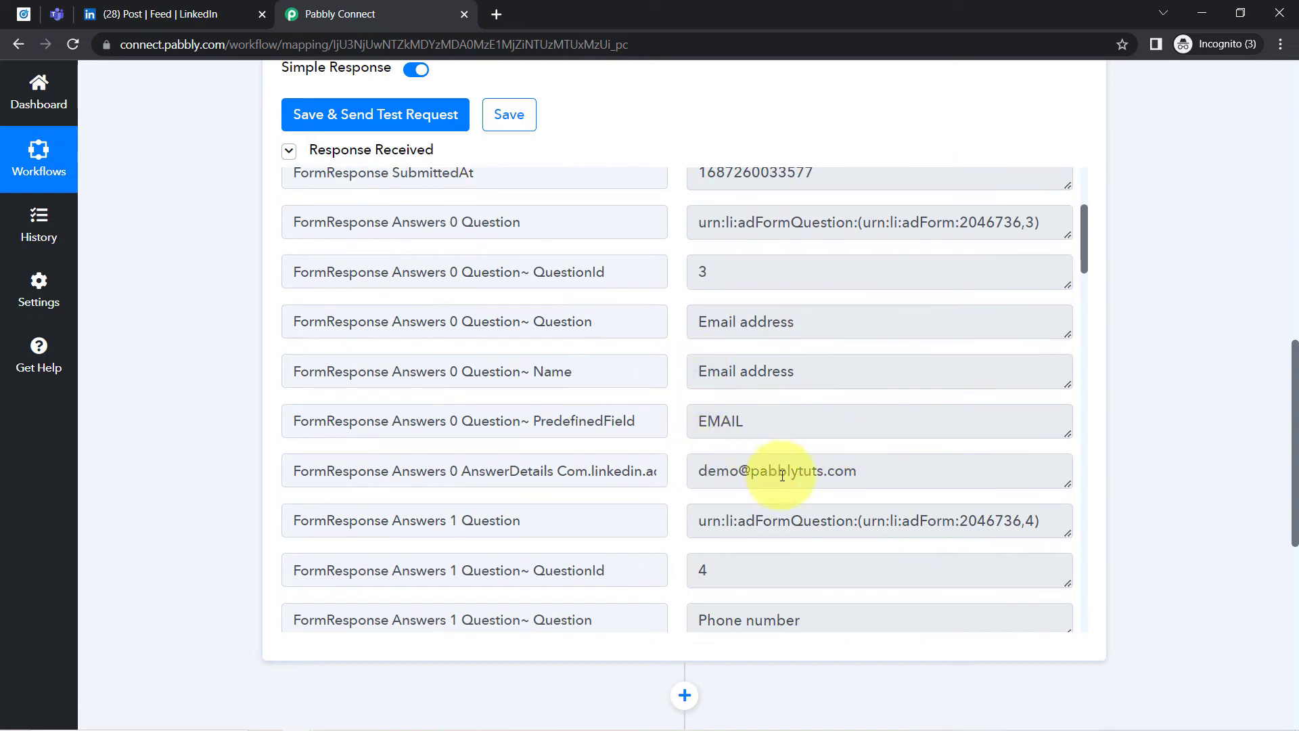
drag(778, 472, 699, 472)
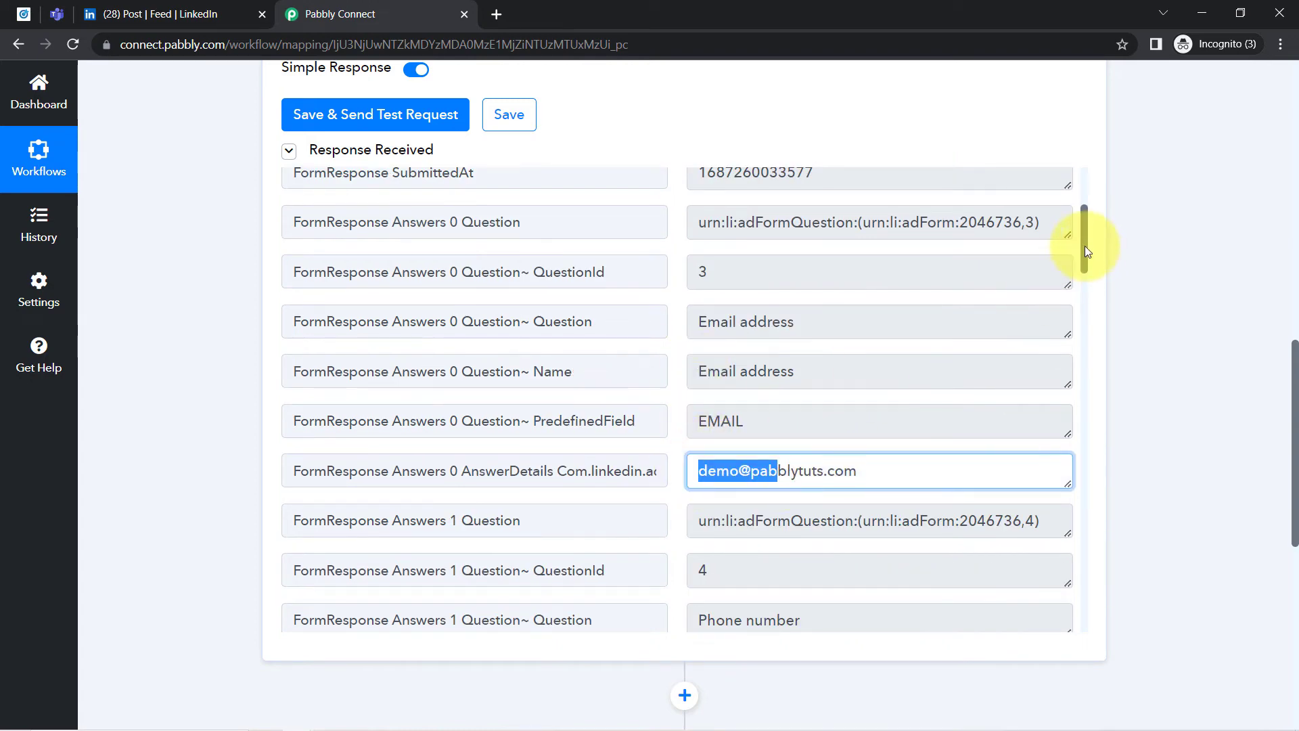
drag(1086, 246, 1079, 311)
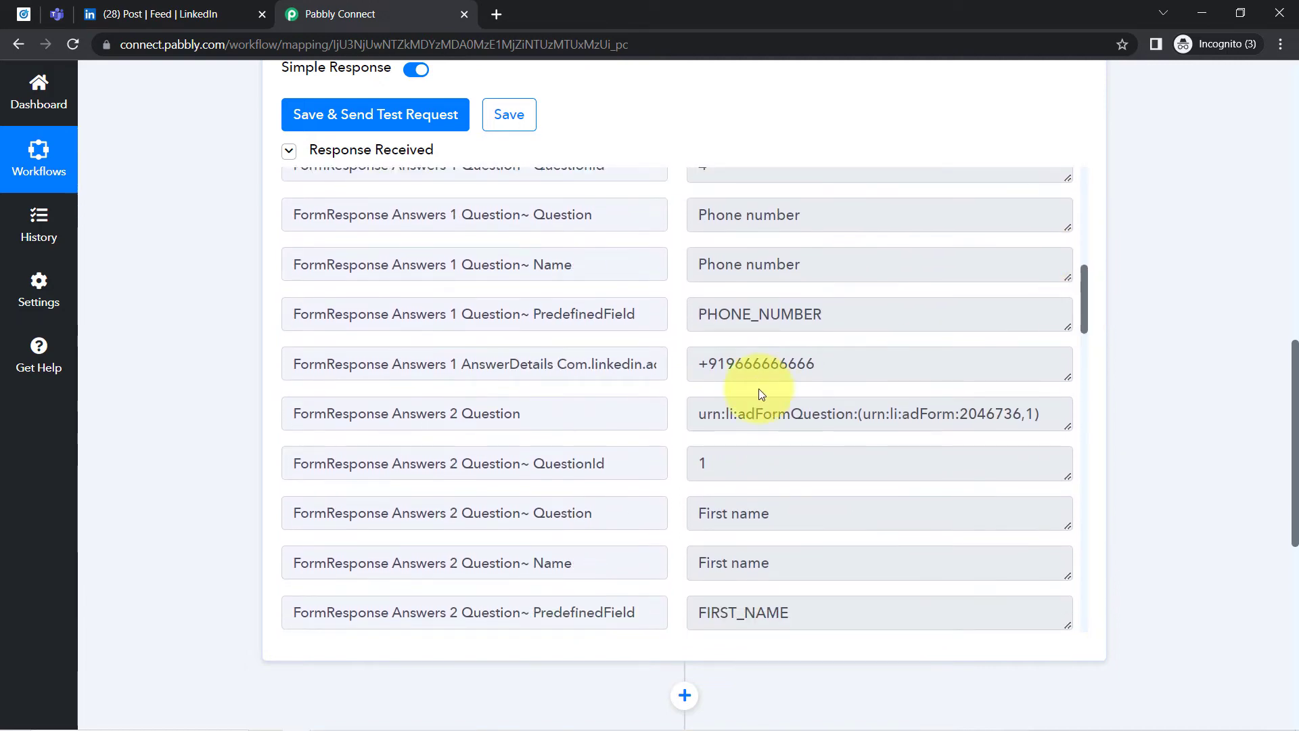
drag(788, 364, 753, 364)
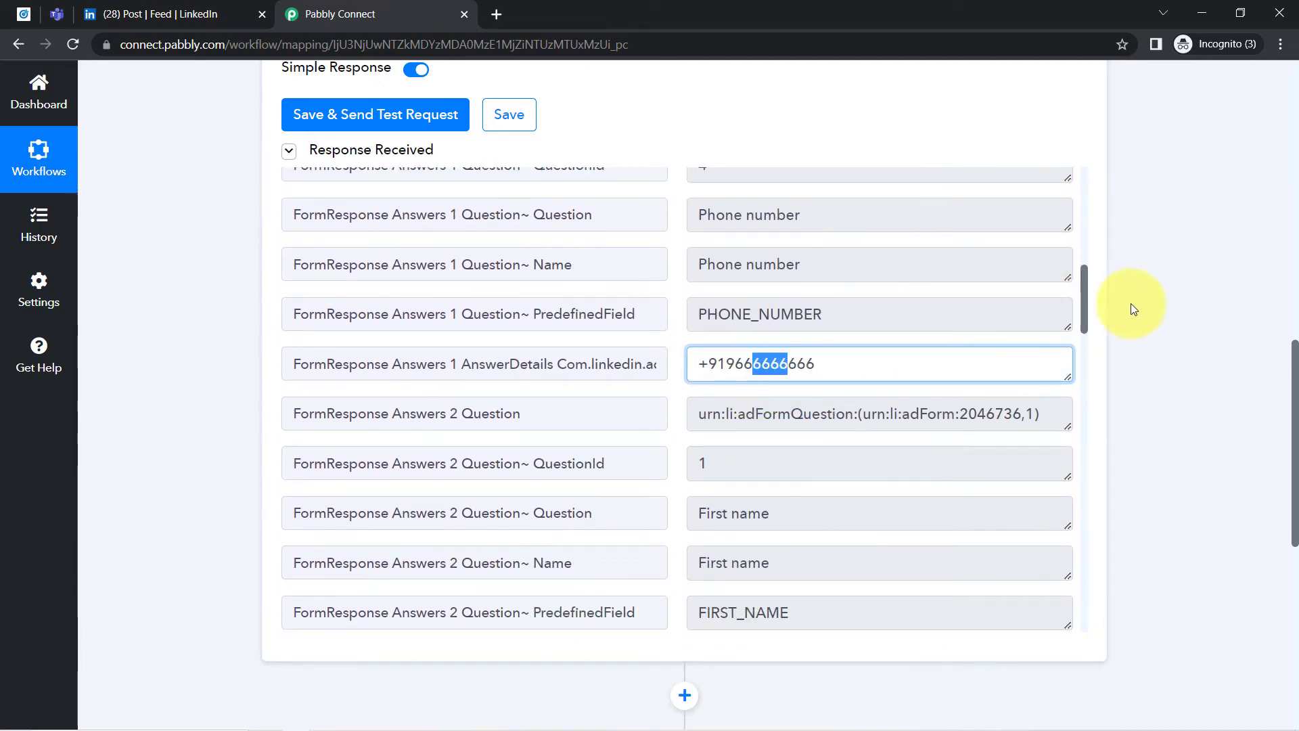
- Check the lead's first name, last name and company name further down the received response
drag(1083, 303, 1083, 358)
double_click(787, 278)
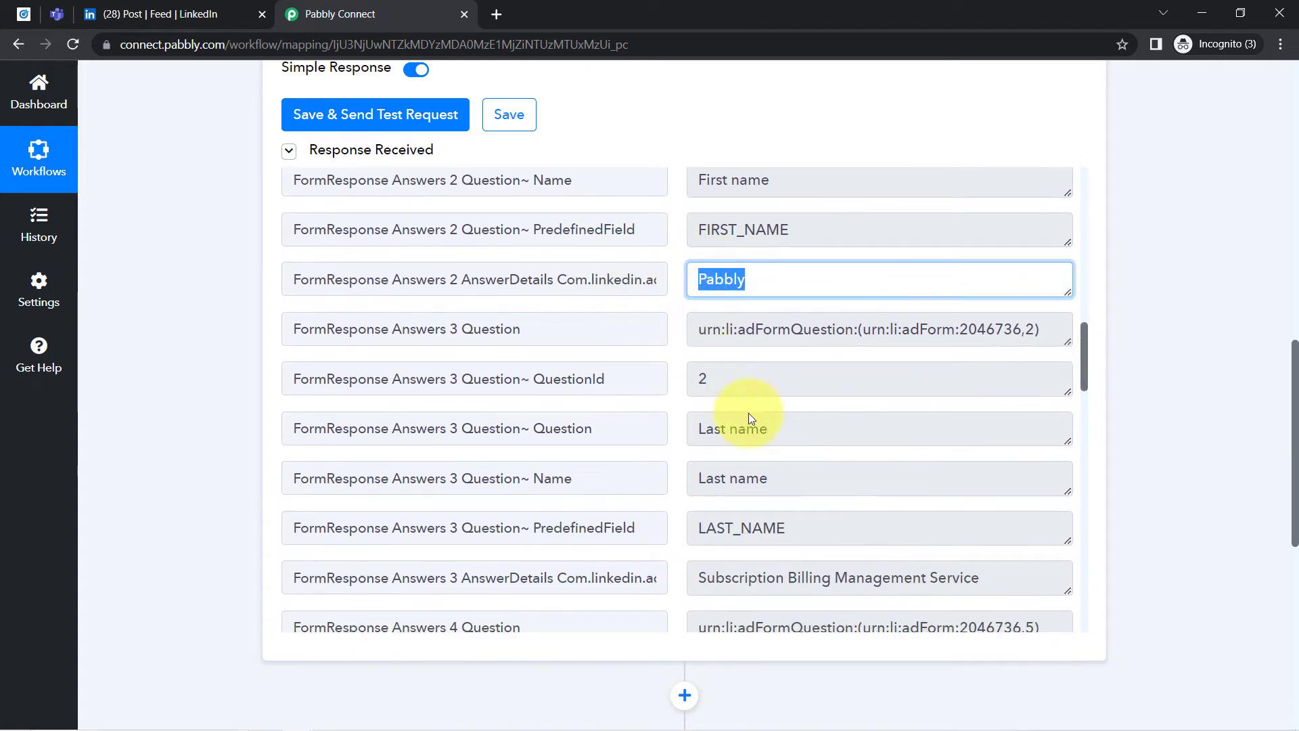
drag(758, 577, 847, 577)
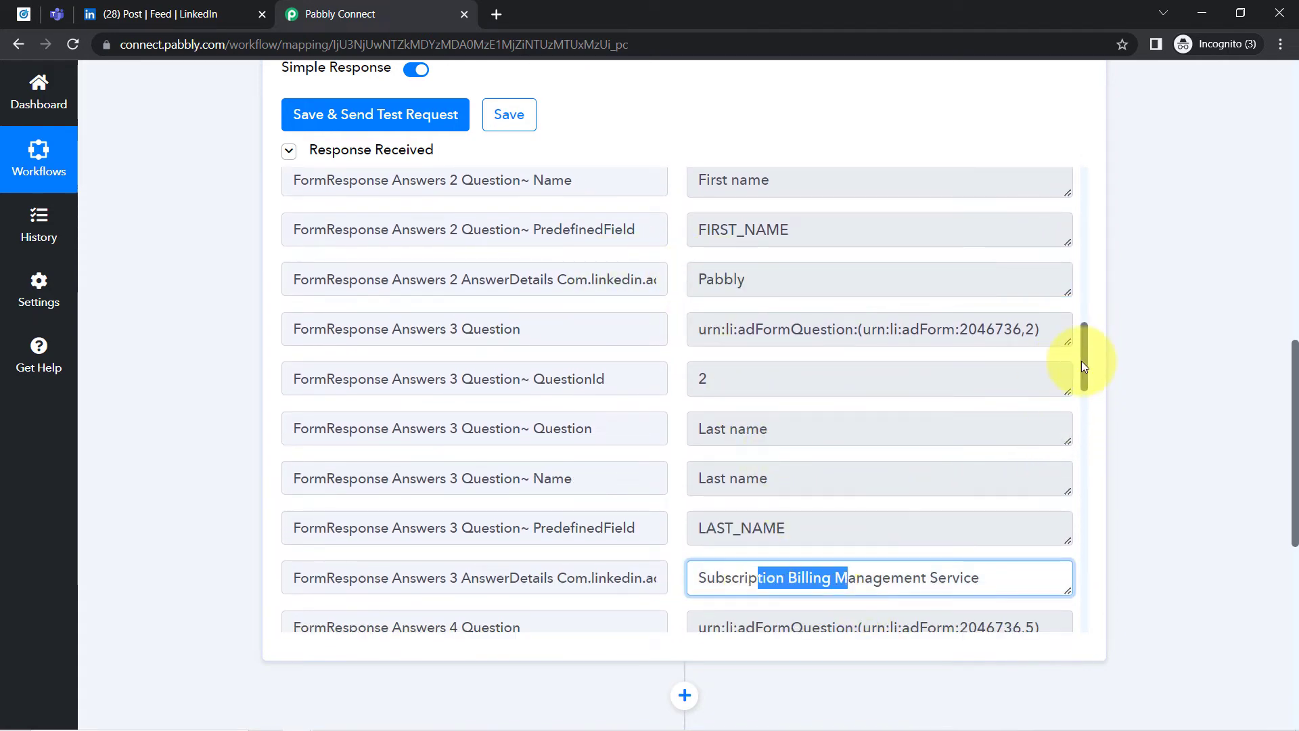
drag(1081, 360, 1083, 436)
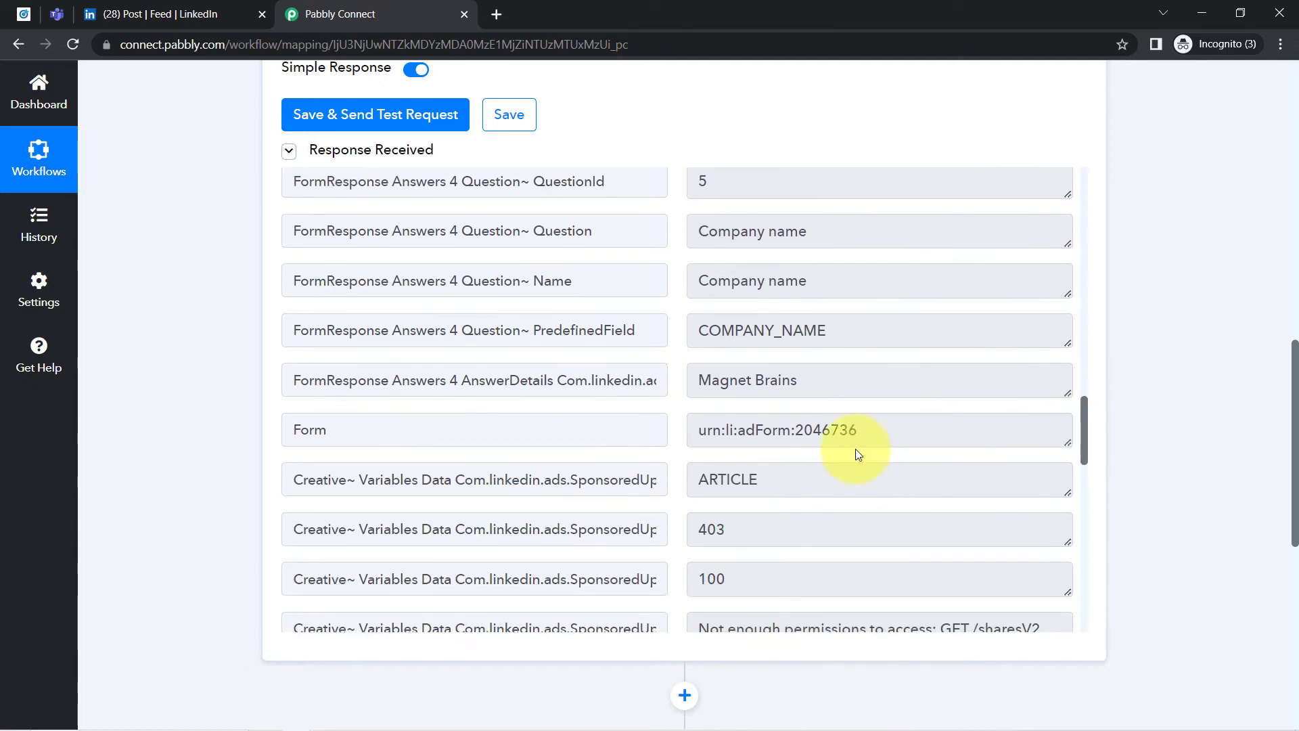
click(791, 383)
drag(790, 383, 747, 383)
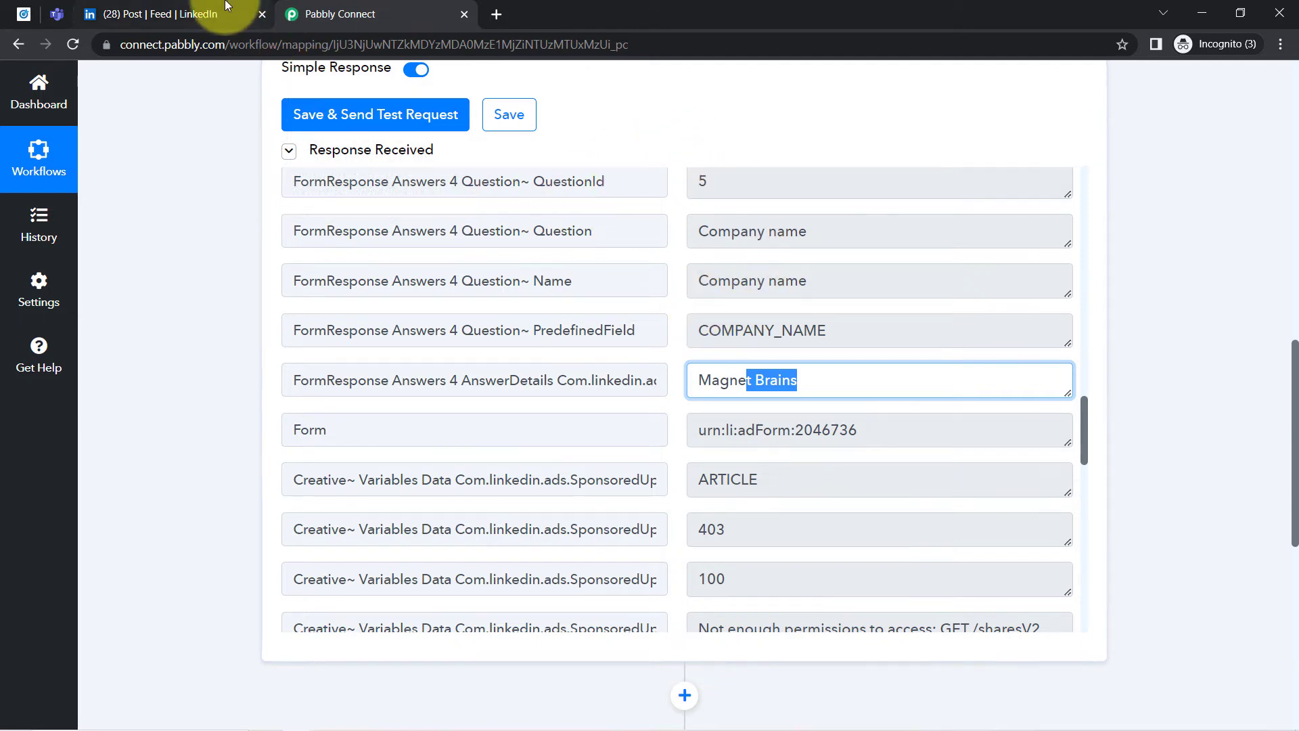
- Close the LinkedIn ad post and return to the Pabbly Connect workflow
click(247, 14)
click(262, 14)
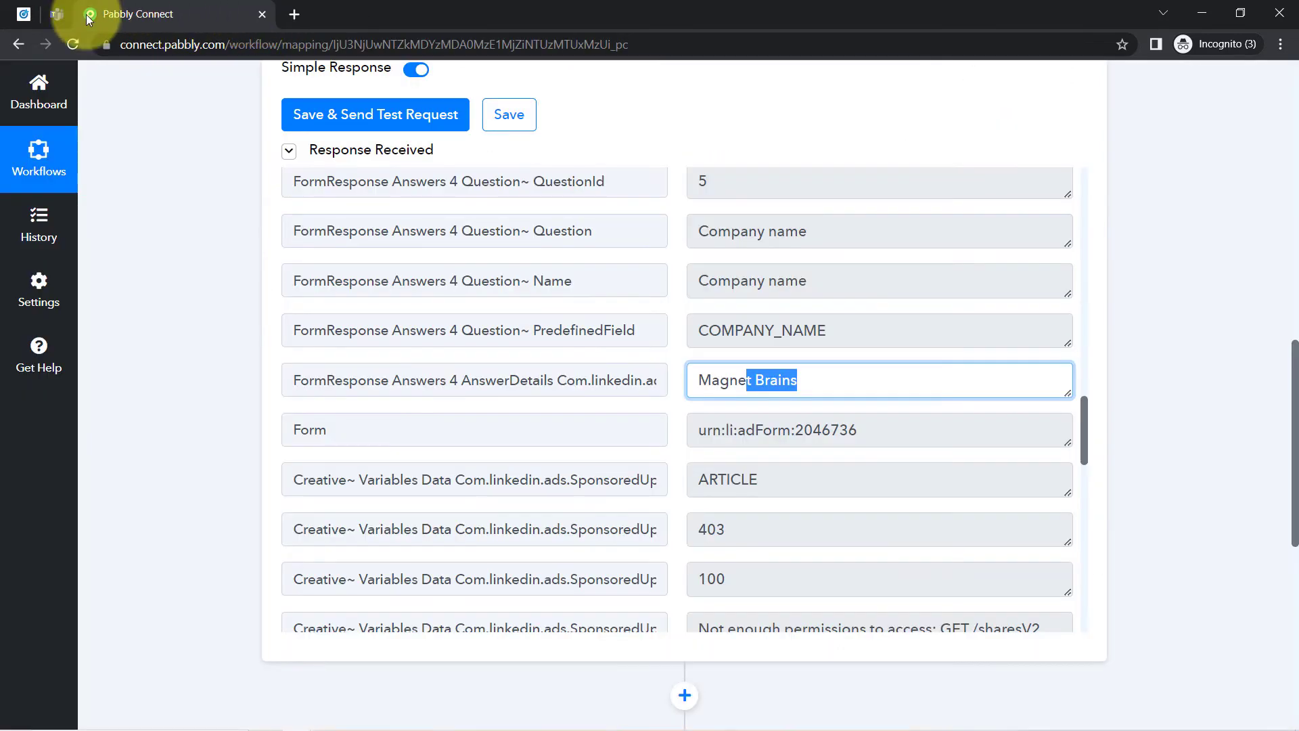
click(28, 12)
click(115, 13)
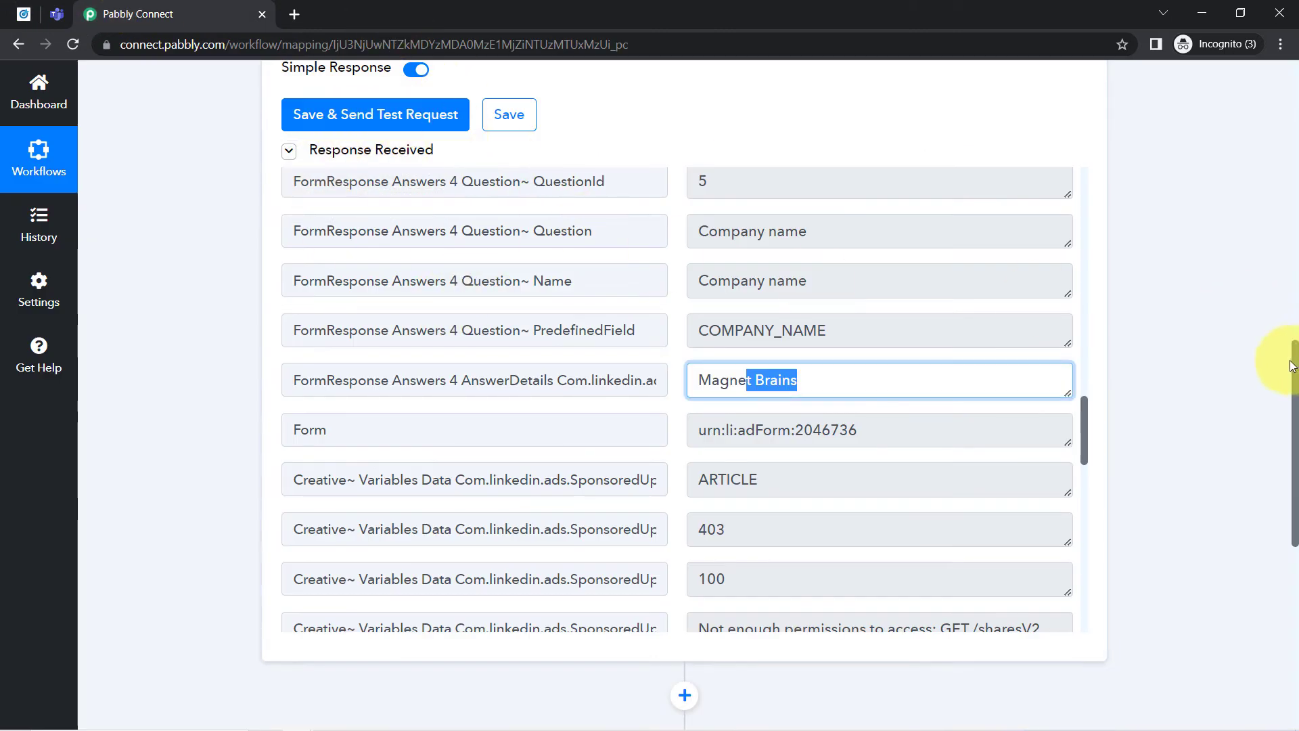
- Check the polling interval of the LinkedIn Lead Gen Forms trigger and collapse the trigger step
drag(1296, 318, 1260, 78)
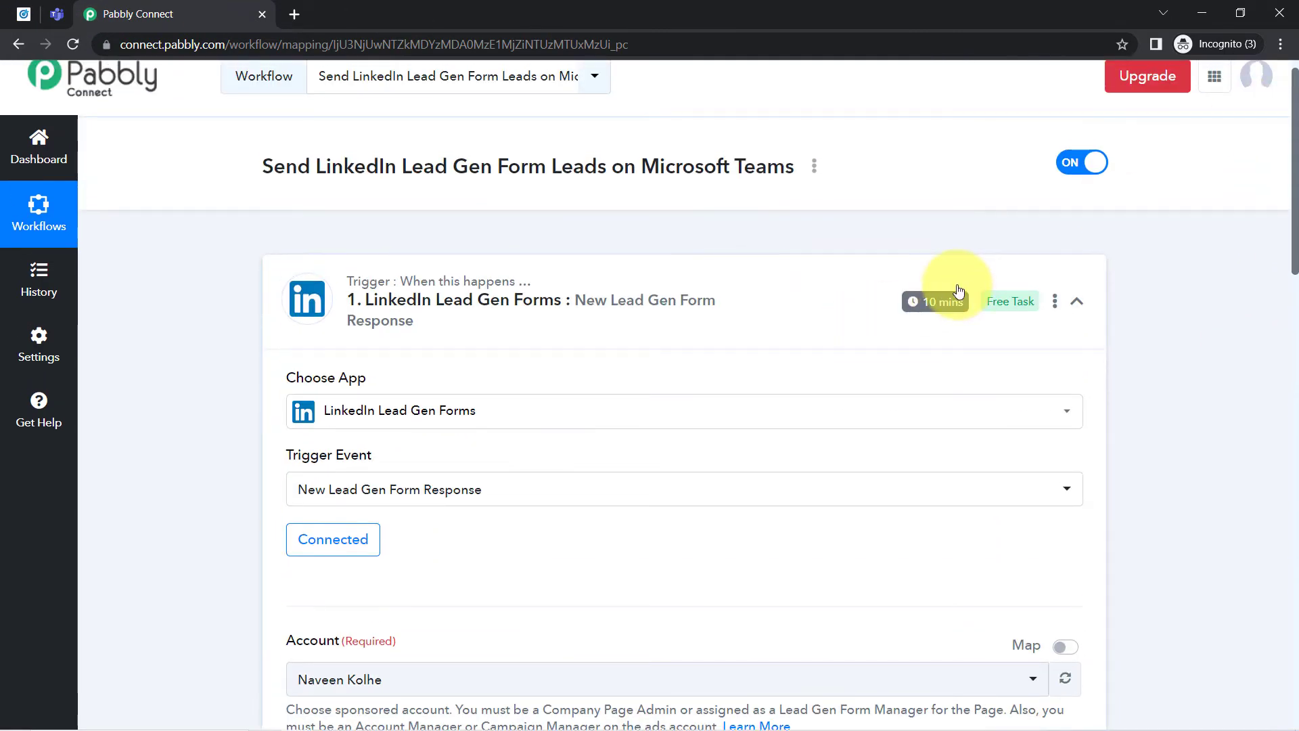
click(488, 326)
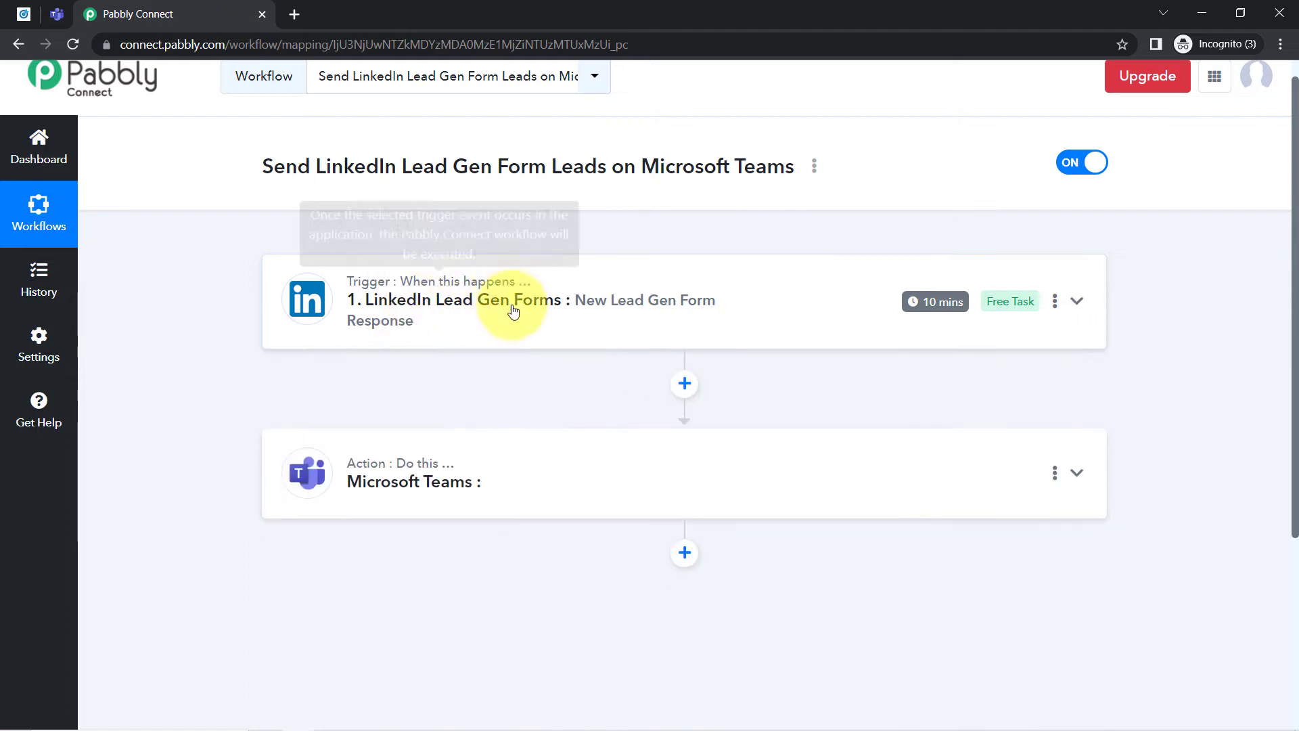
click(472, 296)
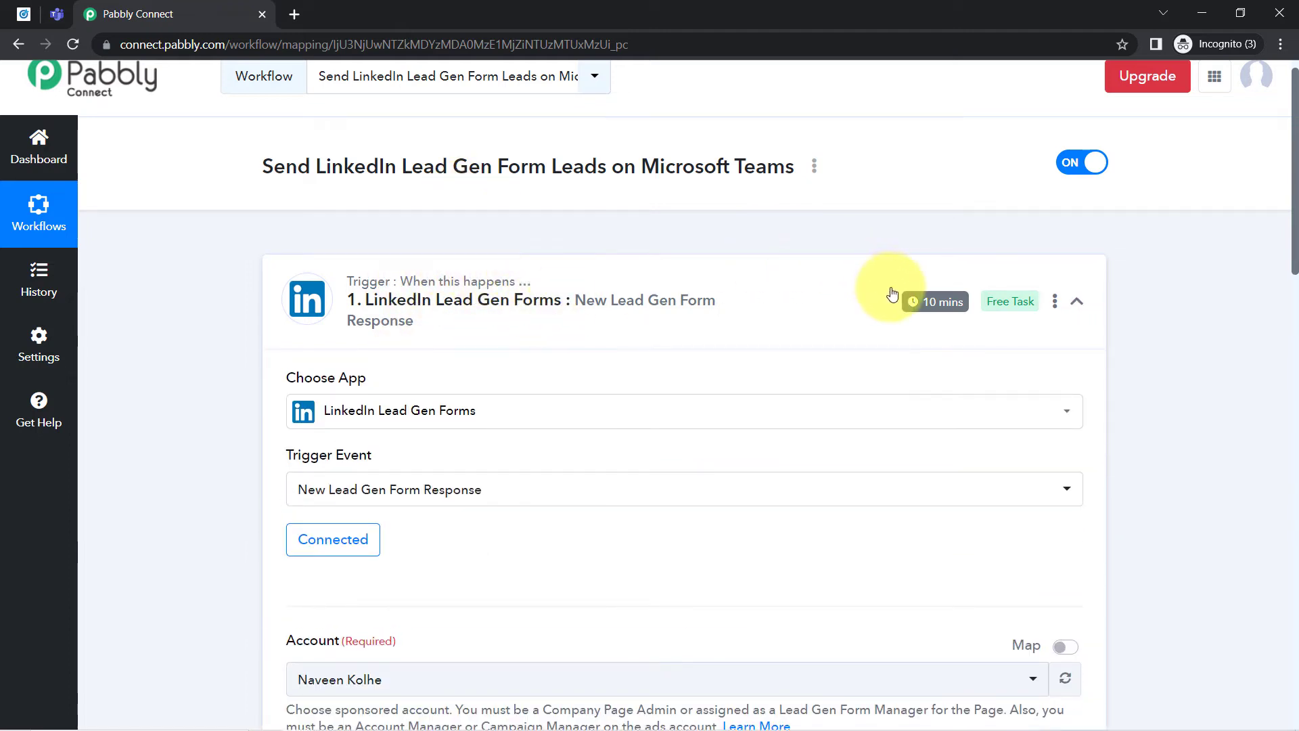
mouse_move(927, 301)
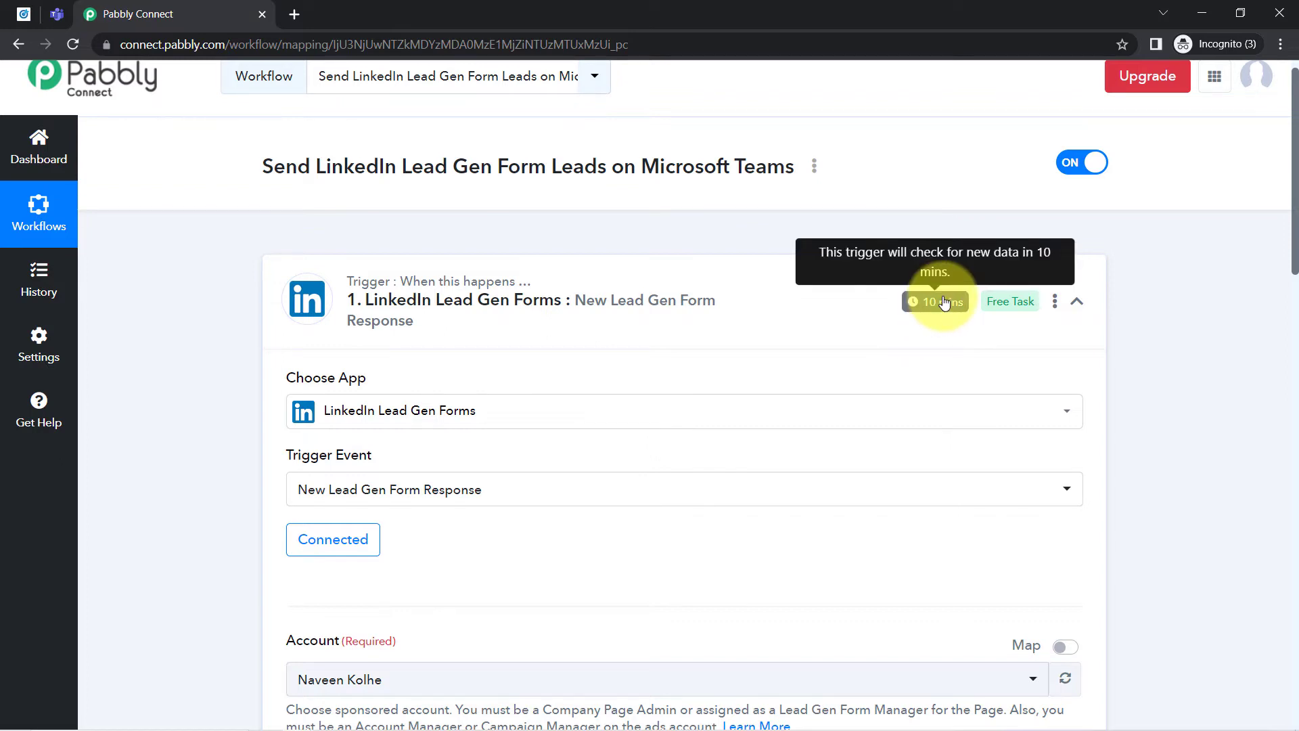
click(616, 312)
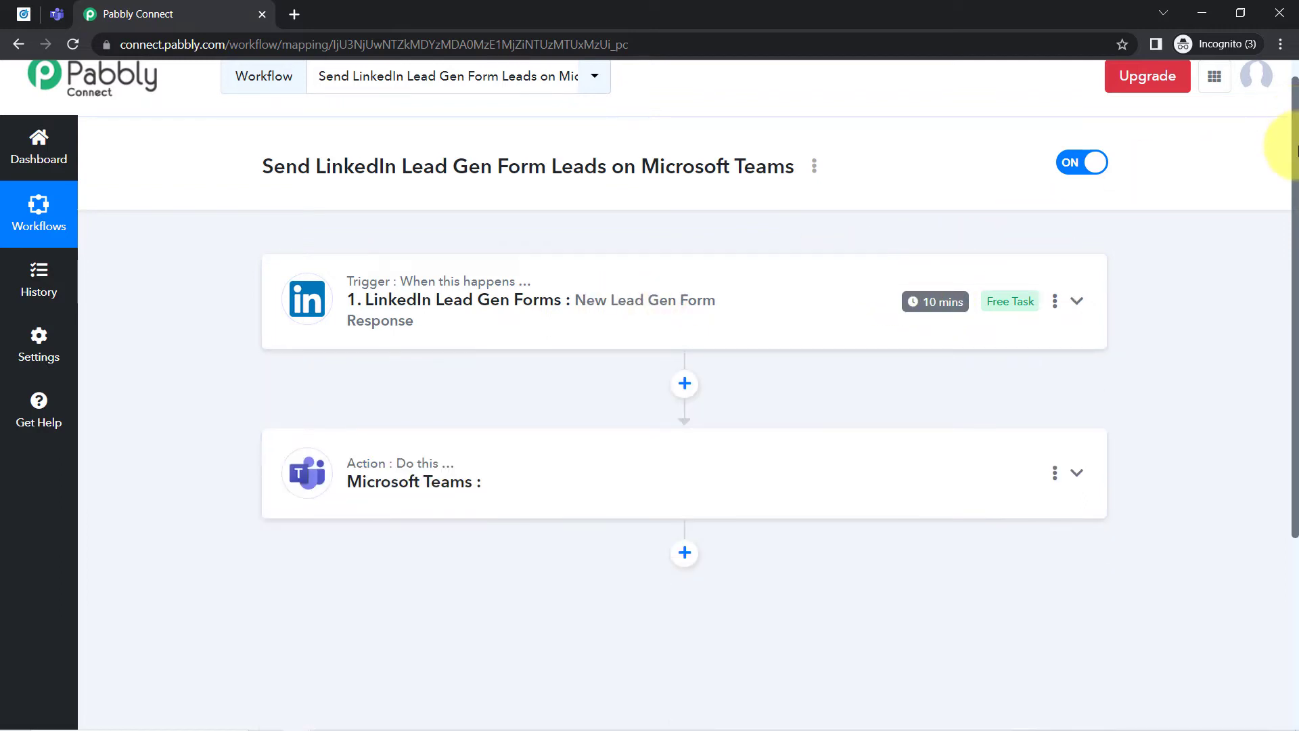
- Expand the Microsoft Teams action step and set its action event to Send Message in a Channel
drag(1296, 157, 1296, 294)
click(490, 265)
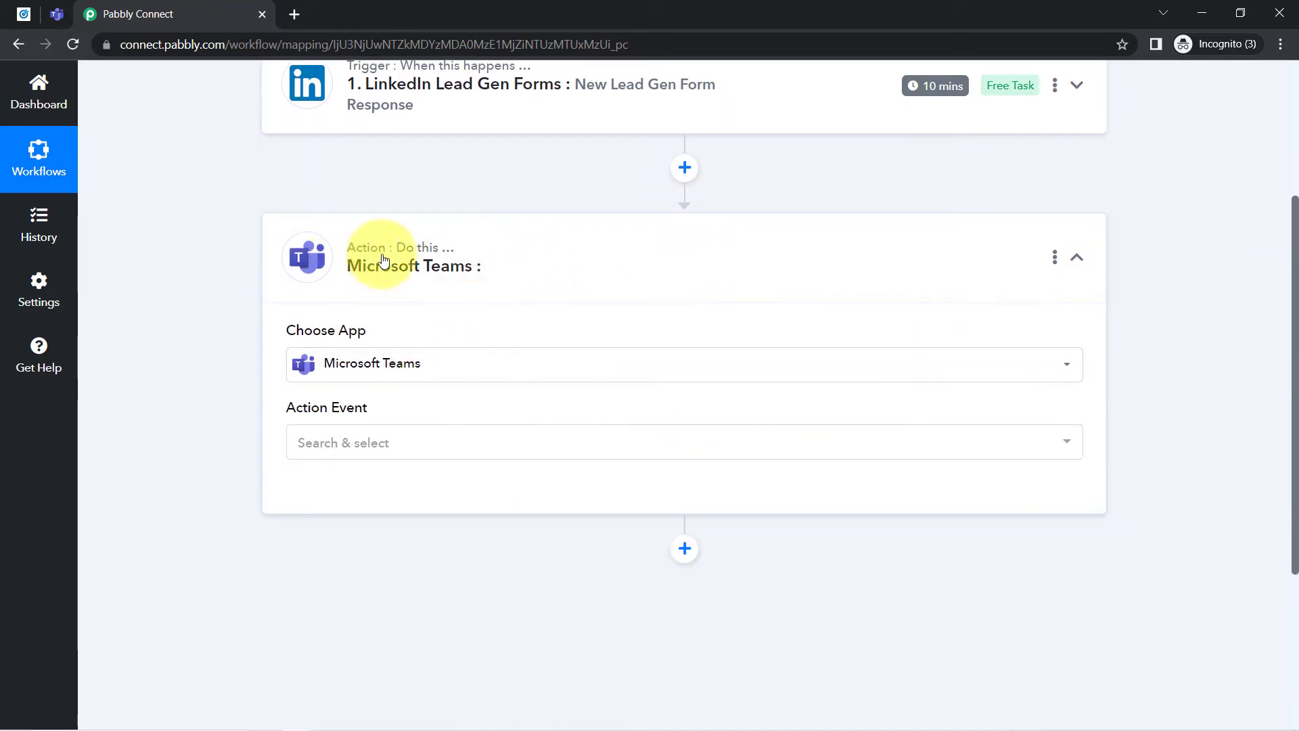
click(359, 441)
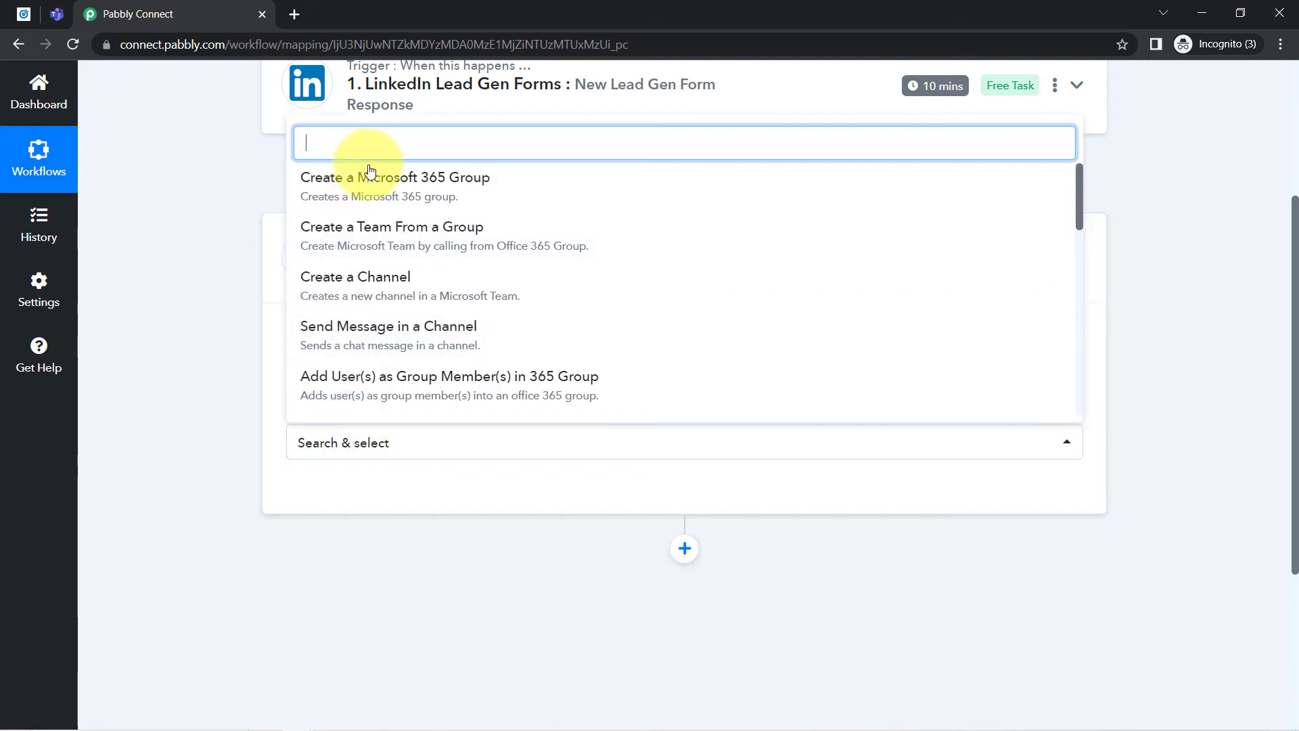
click(373, 334)
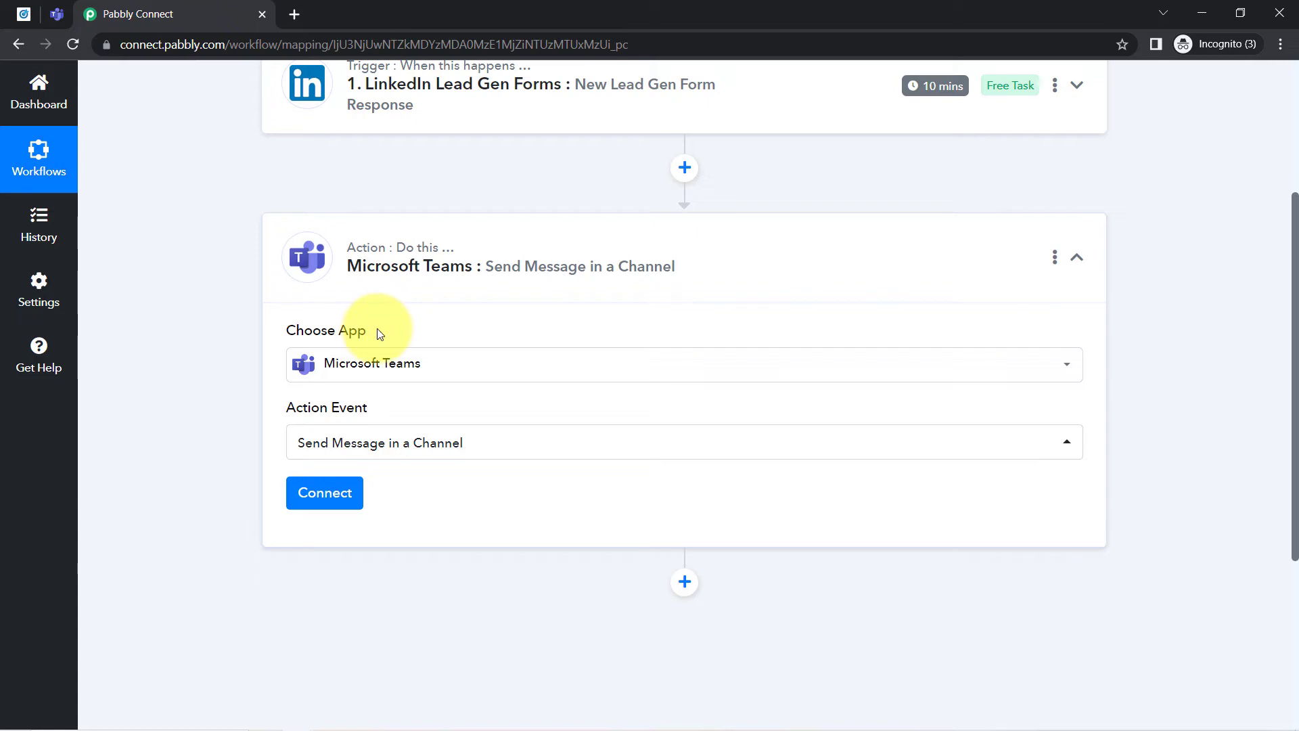
- Add a new Microsoft Teams connection, consenting on behalf of the organization and accepting the requested permissions
click(324, 500)
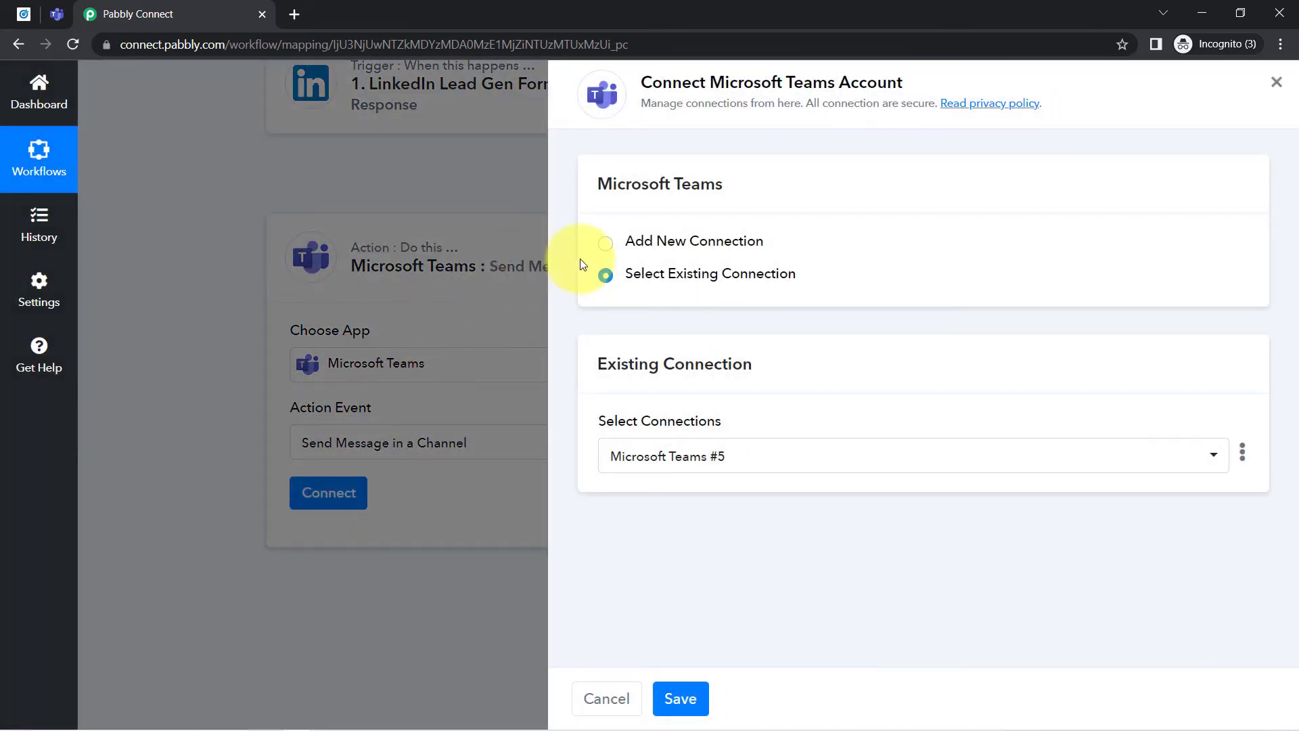
click(726, 241)
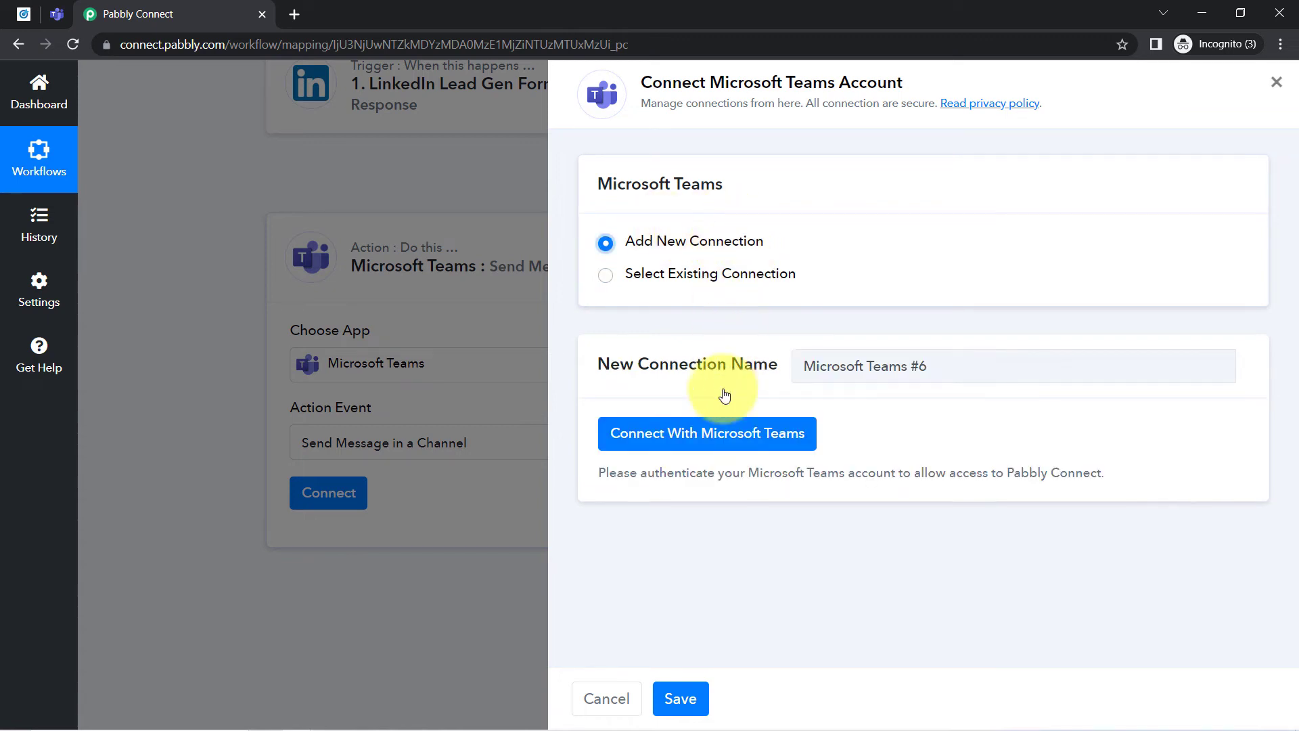
click(682, 447)
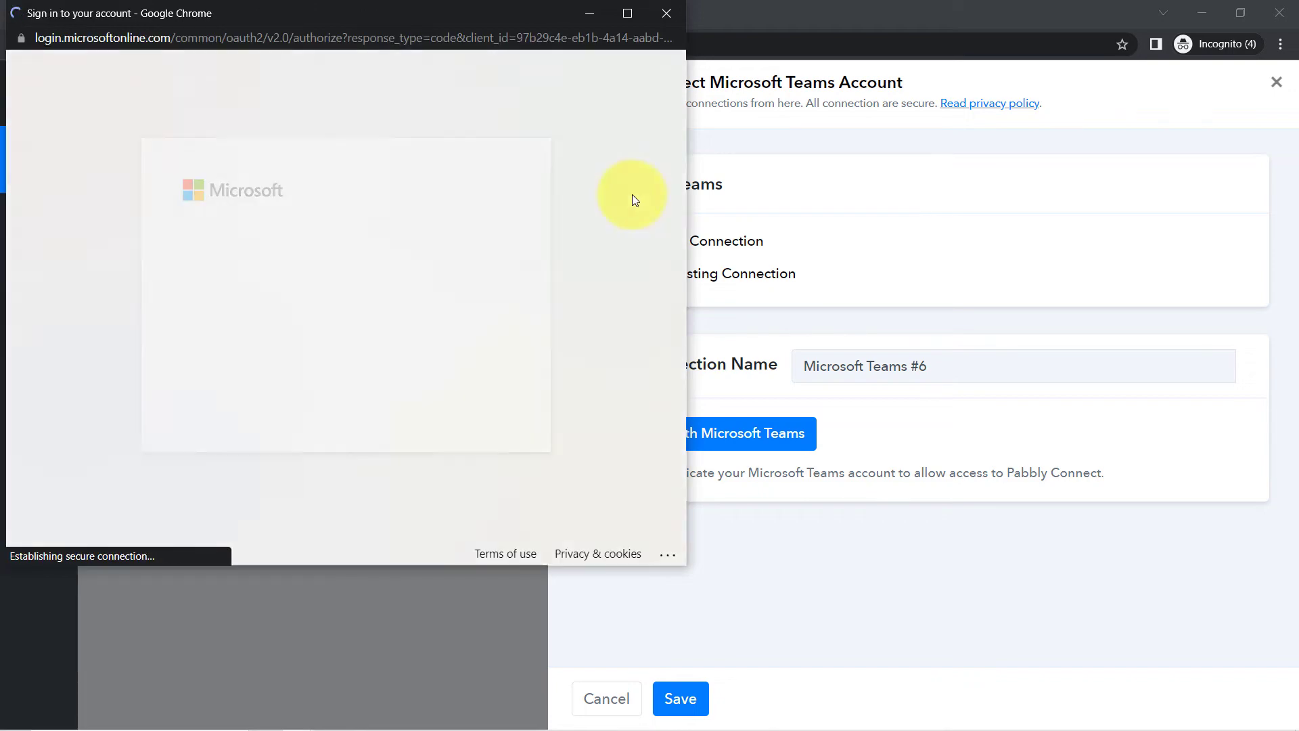
scroll(427, 330, down, 4)
click(184, 348)
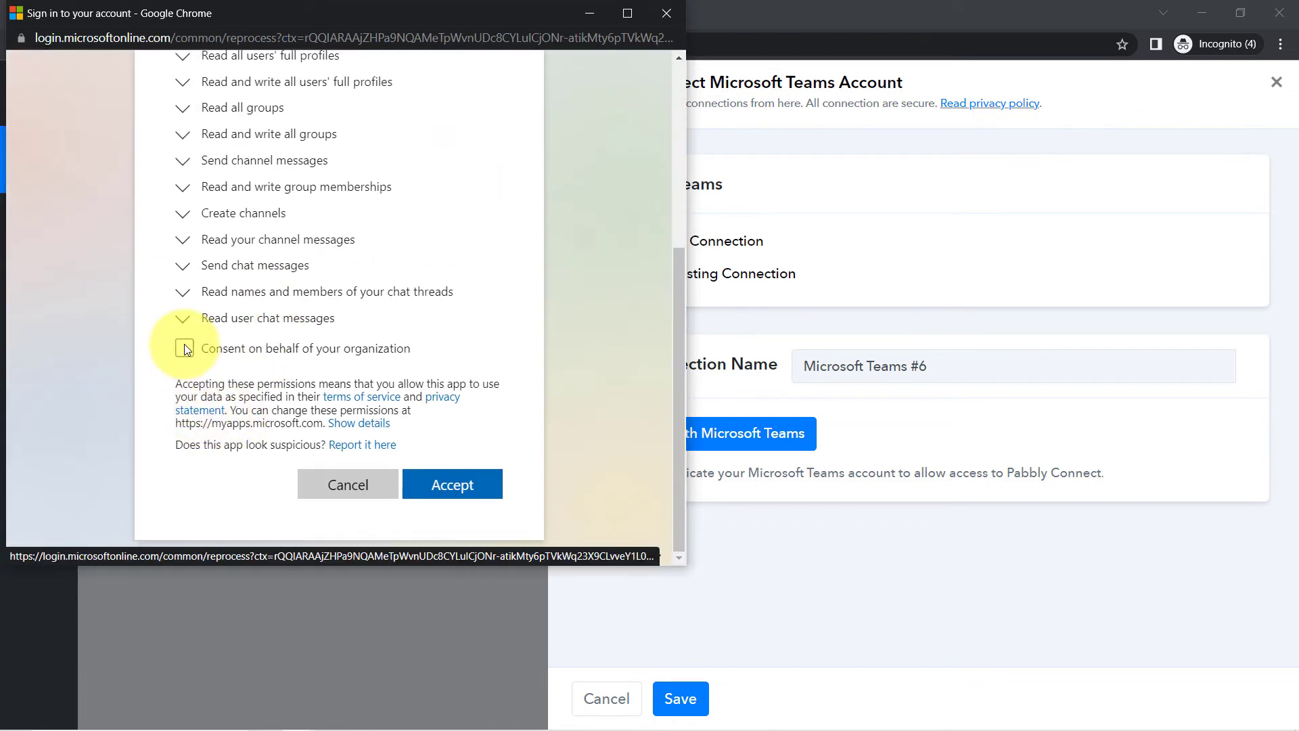
click(433, 532)
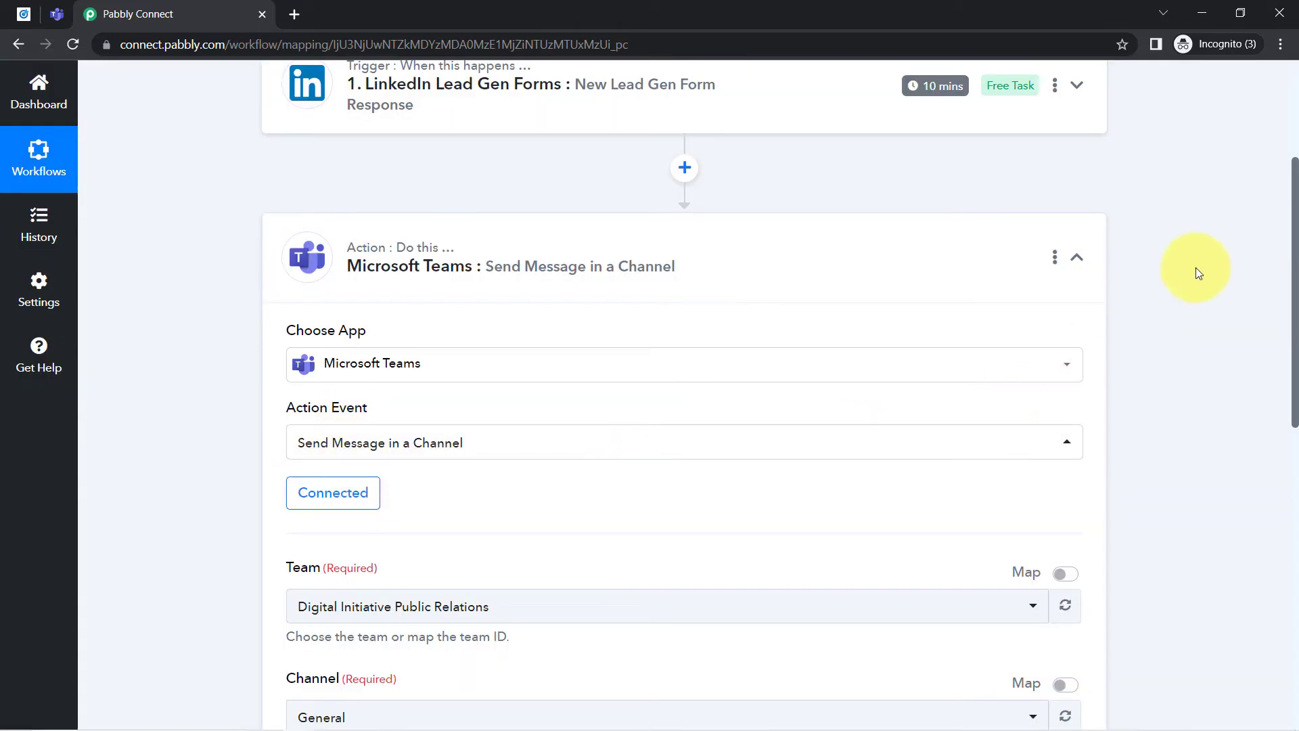
- Compare the selectable teams in the action's Team field with the teams listed in Microsoft Teams
scroll(1294, 230, down, 5)
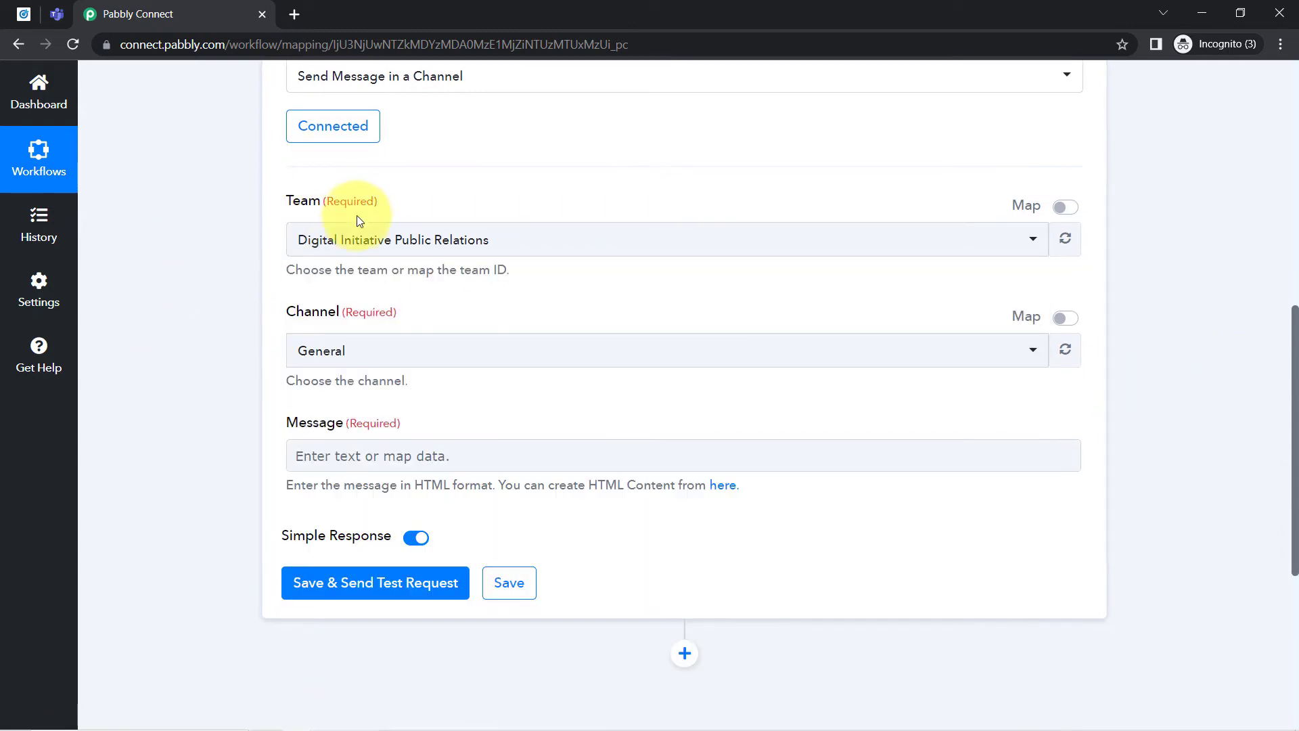
click(348, 252)
click(254, 217)
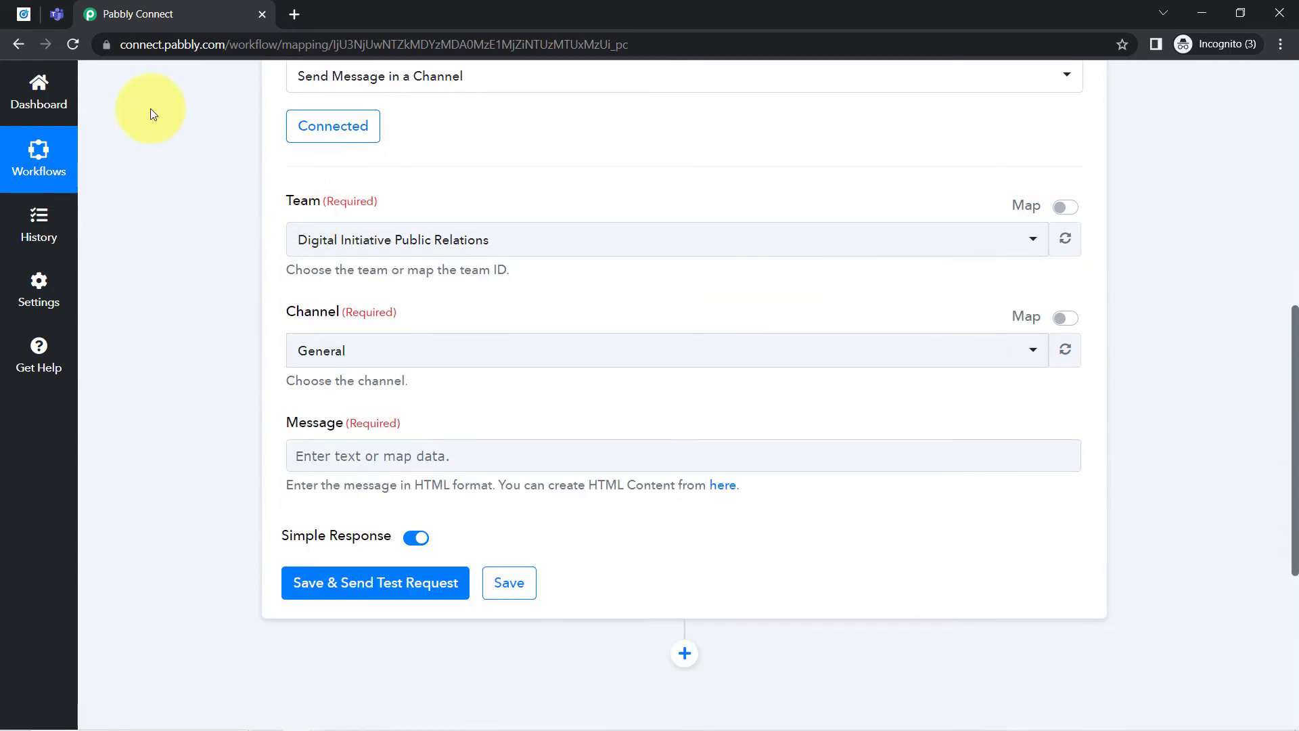
click(57, 13)
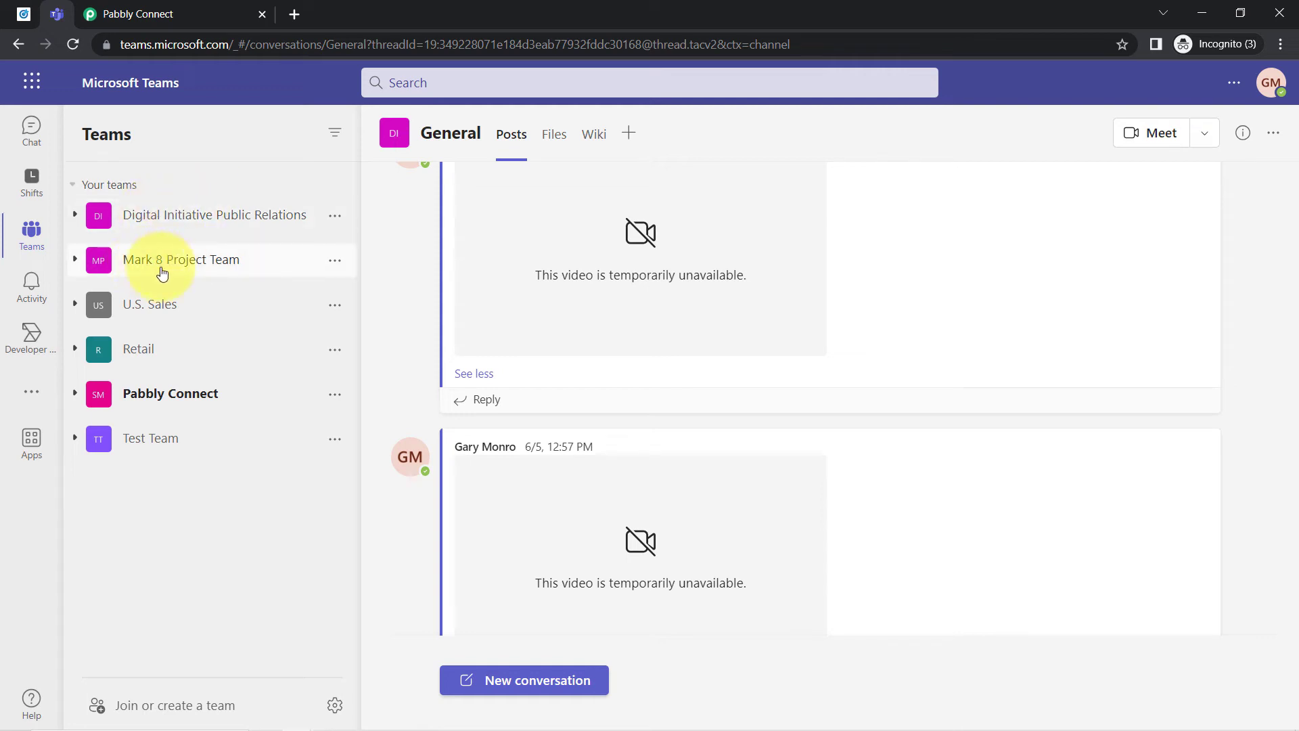
click(201, 10)
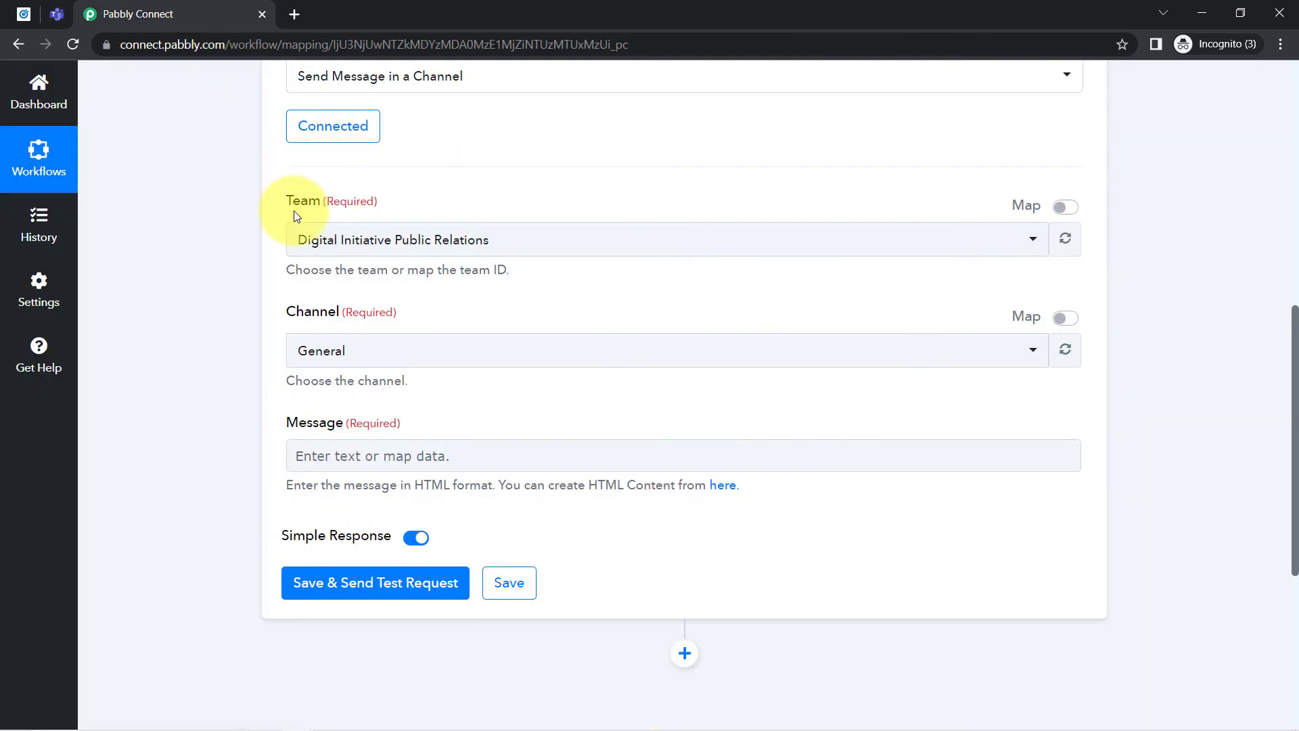
click(306, 240)
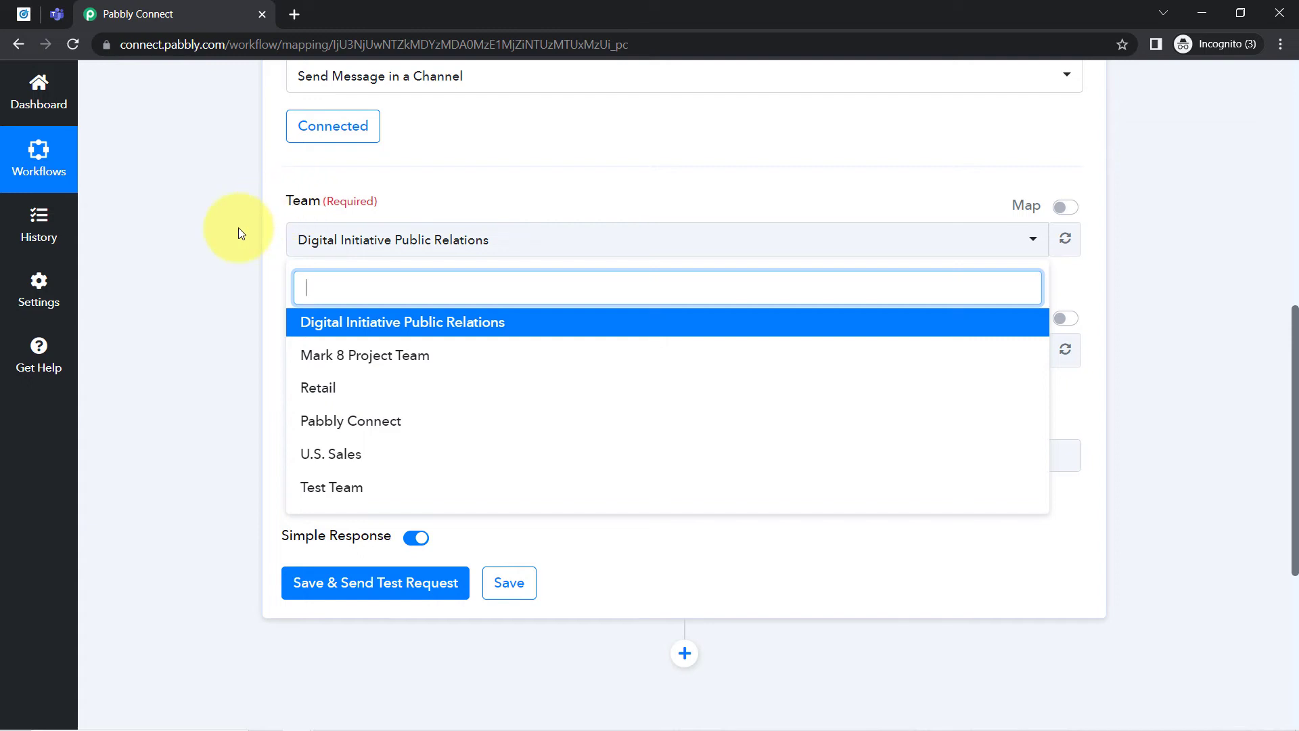
click(239, 228)
- Switch to Microsoft Teams and open the Pabbly Team channel of the Pabbly Connect team
click(58, 8)
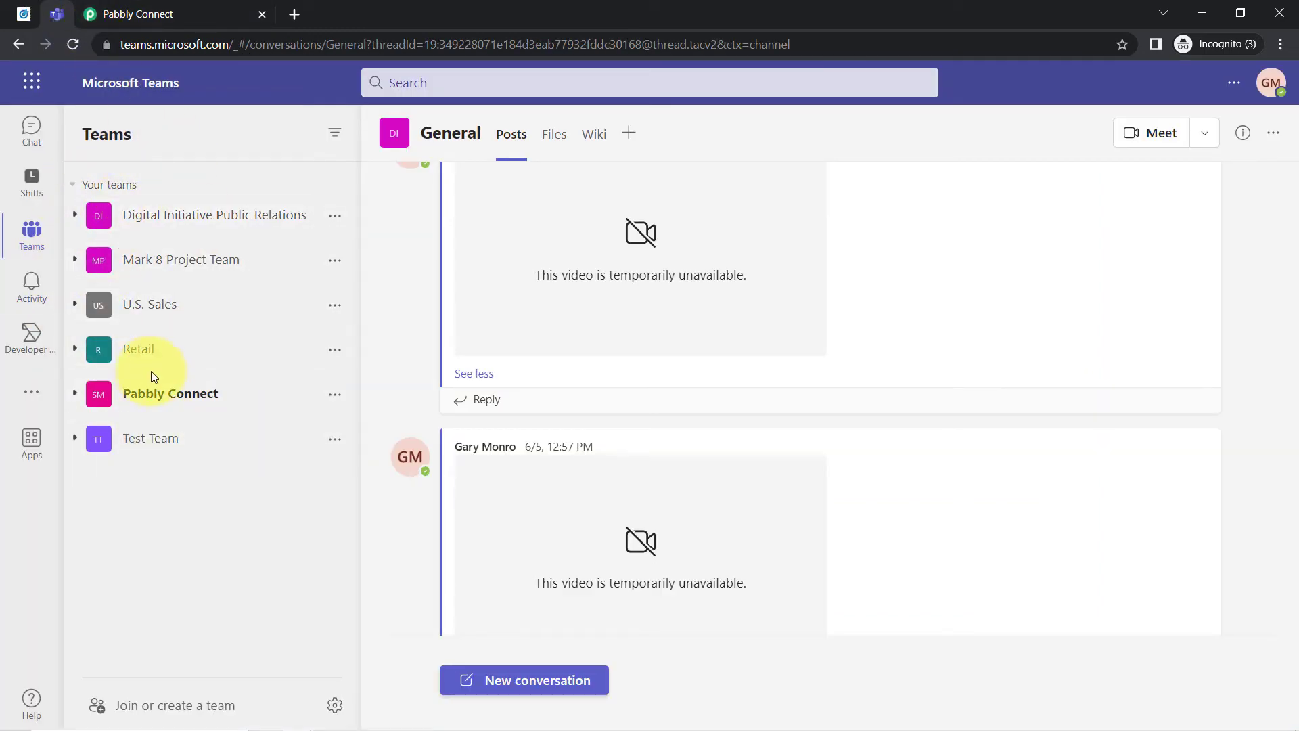
click(169, 391)
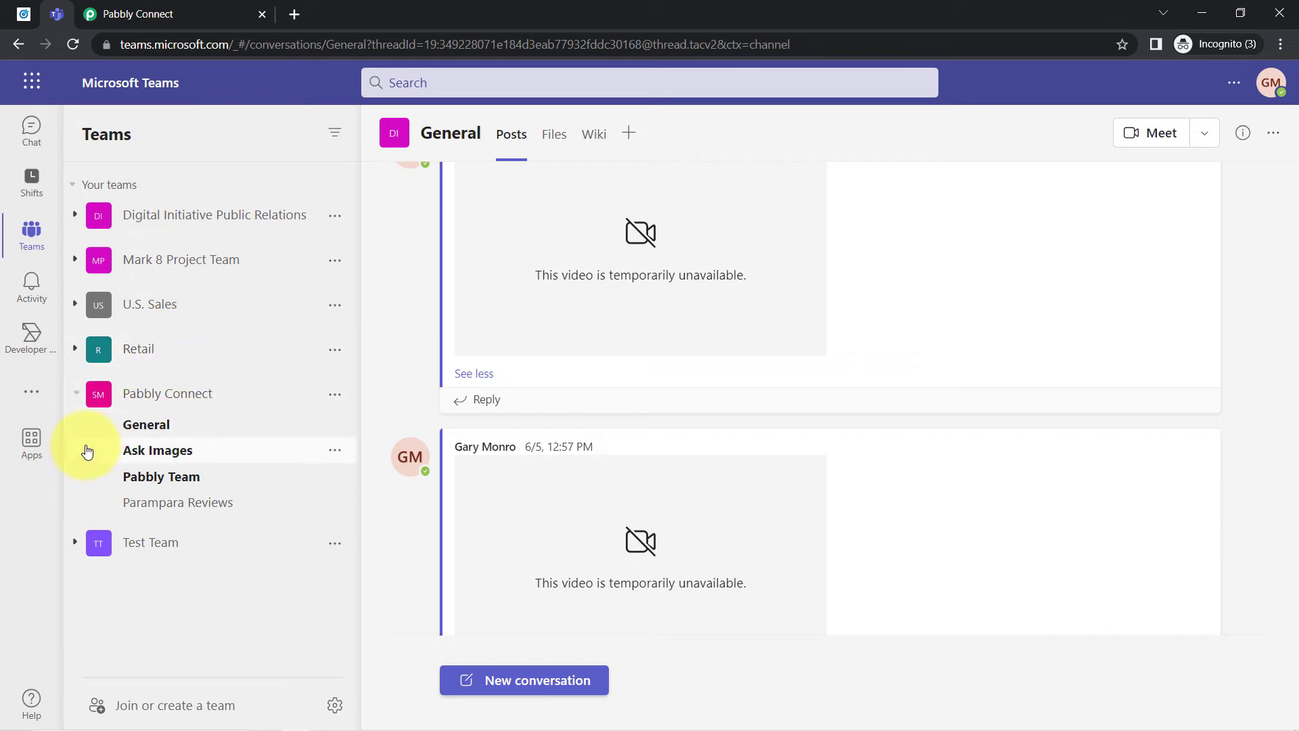
click(170, 479)
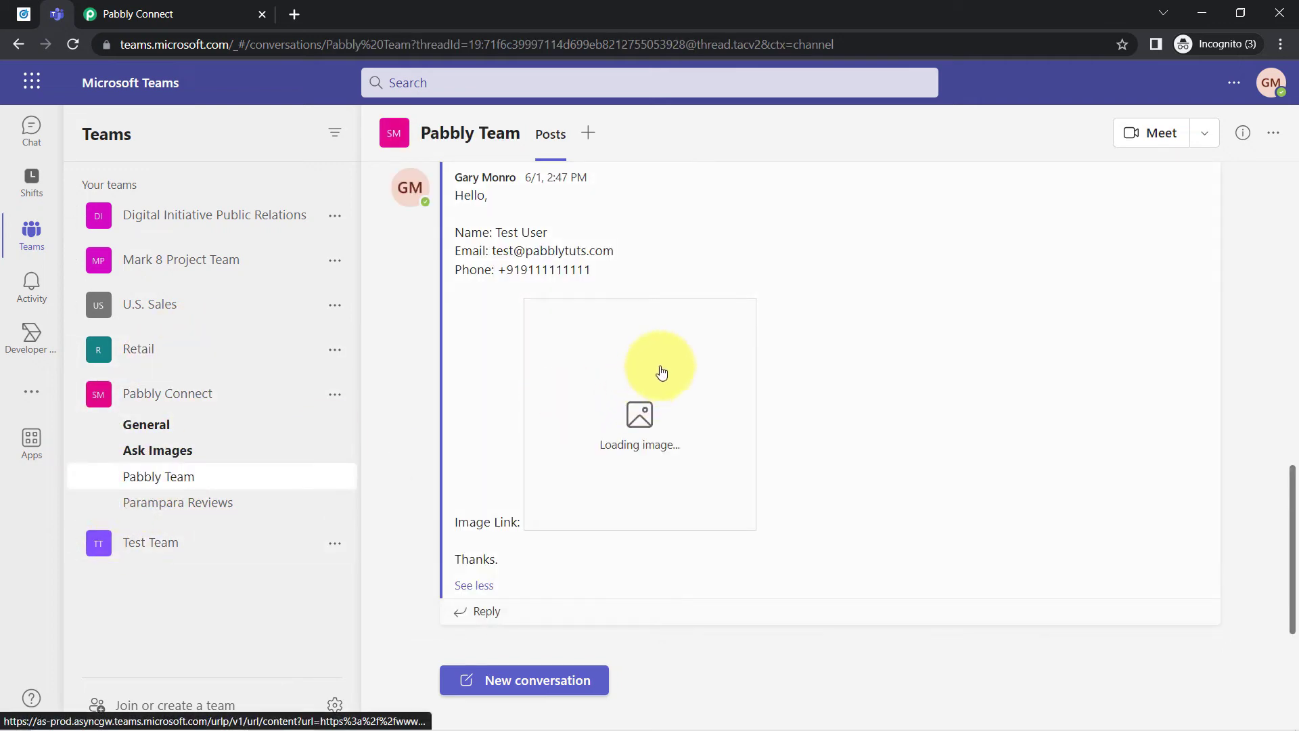
- Return to the Pabbly Connect workflow and set the team to Pabbly Connect and the channel to Pabbly Team
click(203, 7)
click(319, 247)
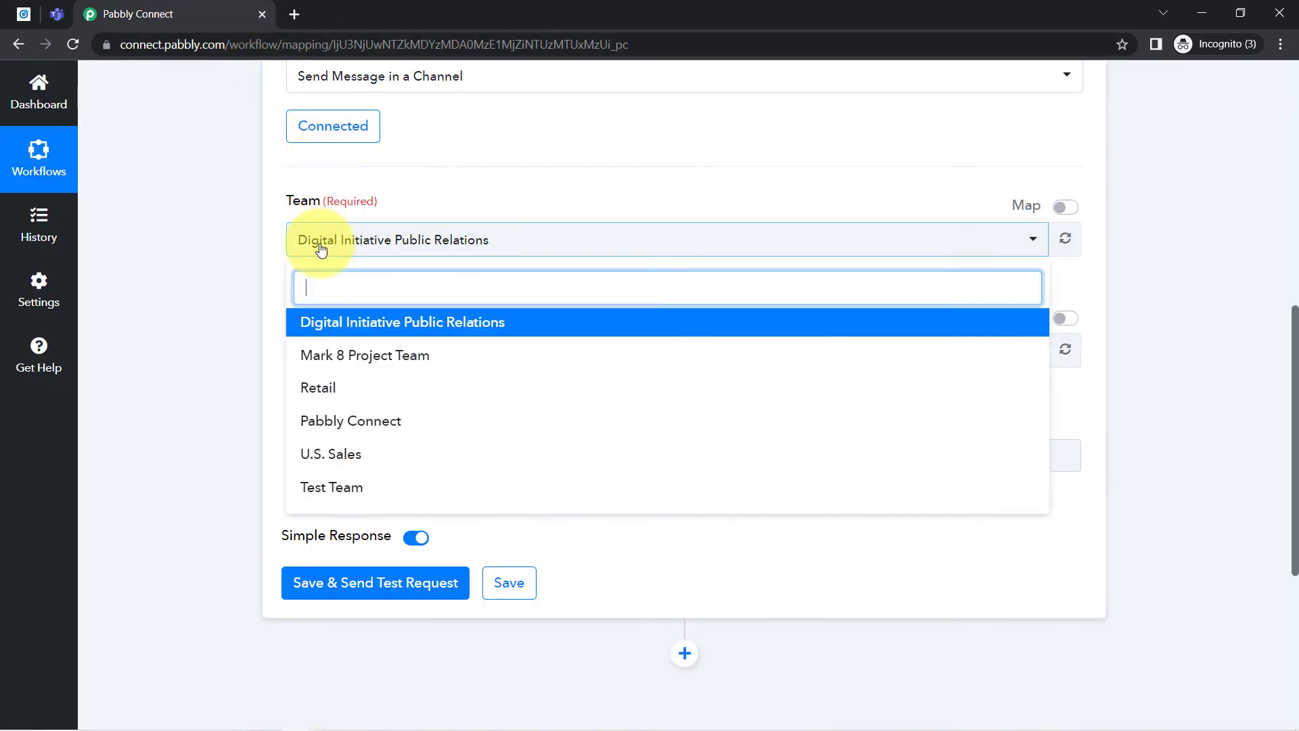
click(346, 420)
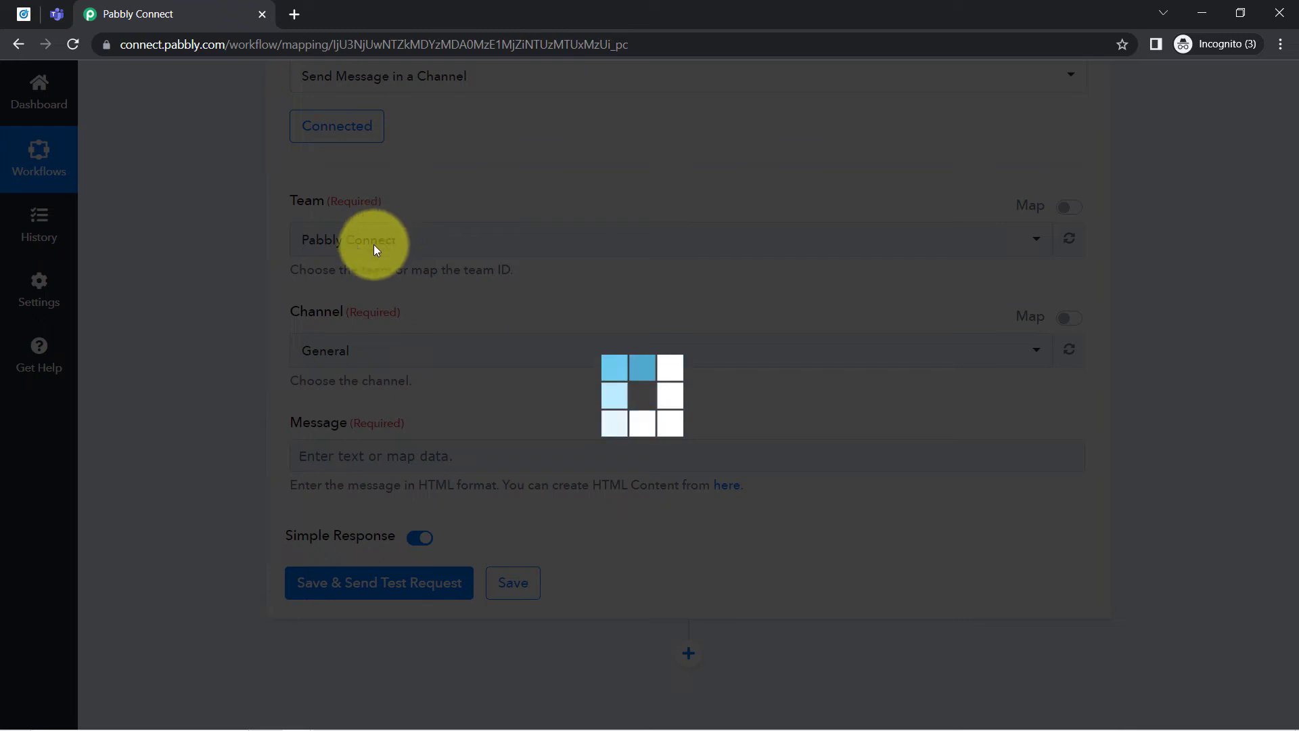
click(52, 9)
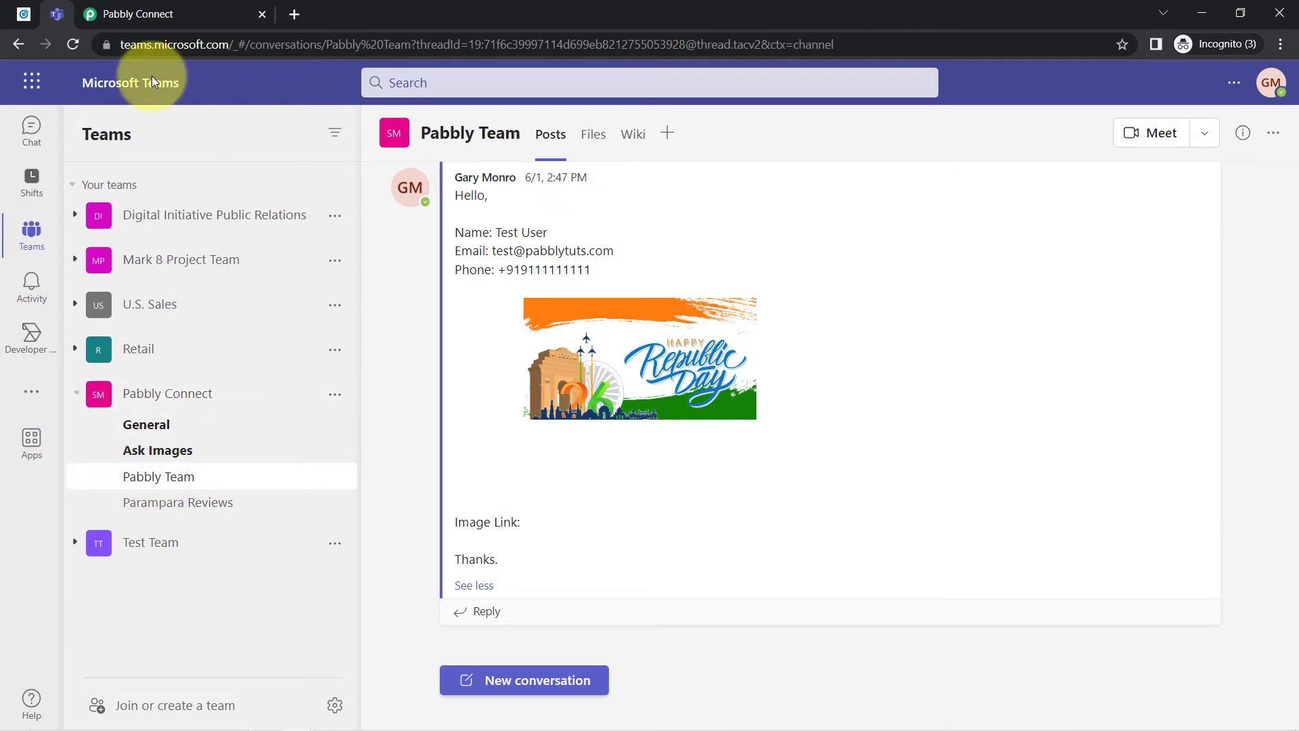
click(183, 13)
click(305, 351)
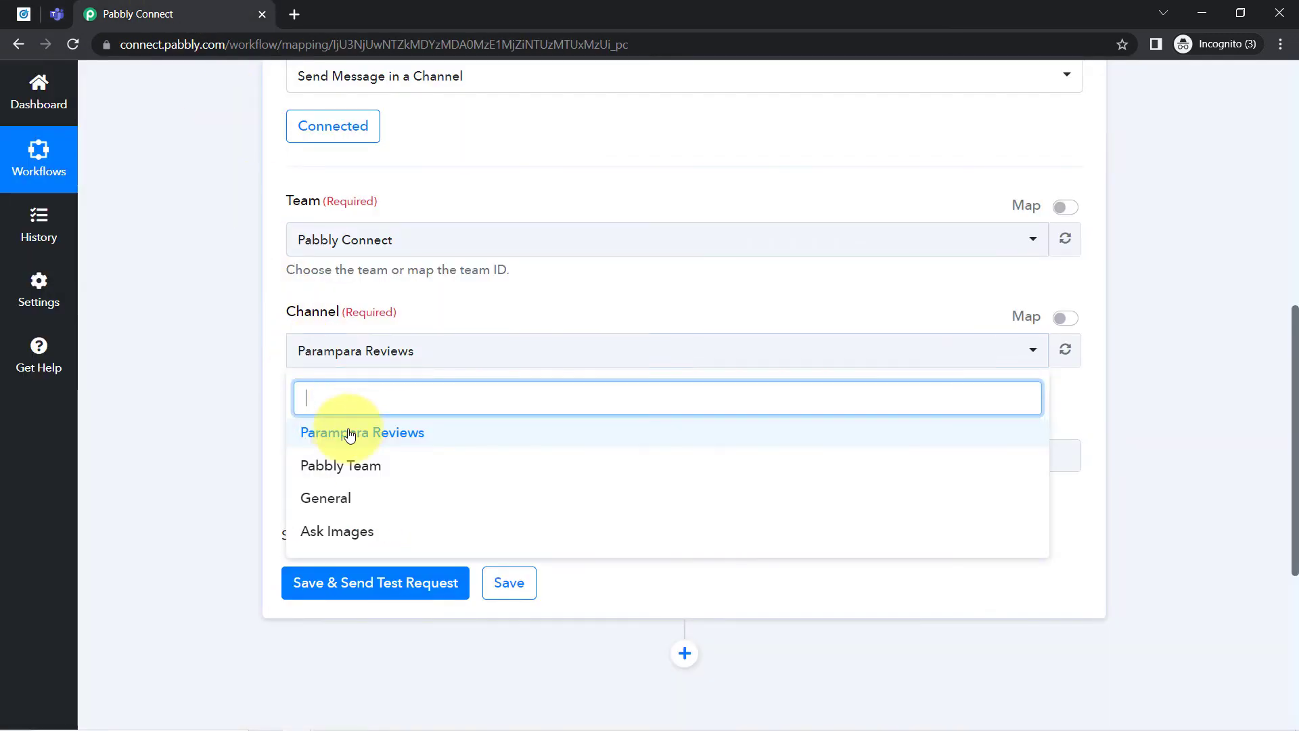
click(336, 466)
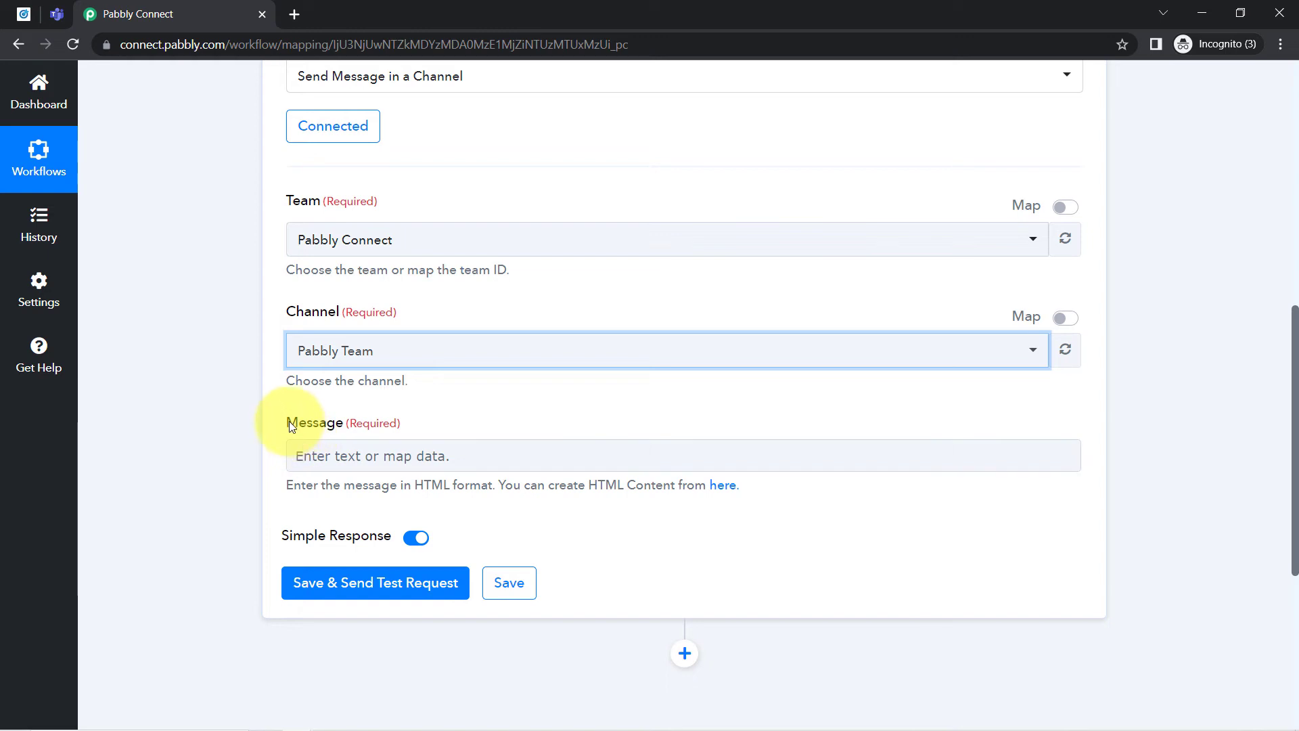
- Start the channel message with the greeting "Hello Team Members," followed by a blank line
drag(287, 422, 376, 427)
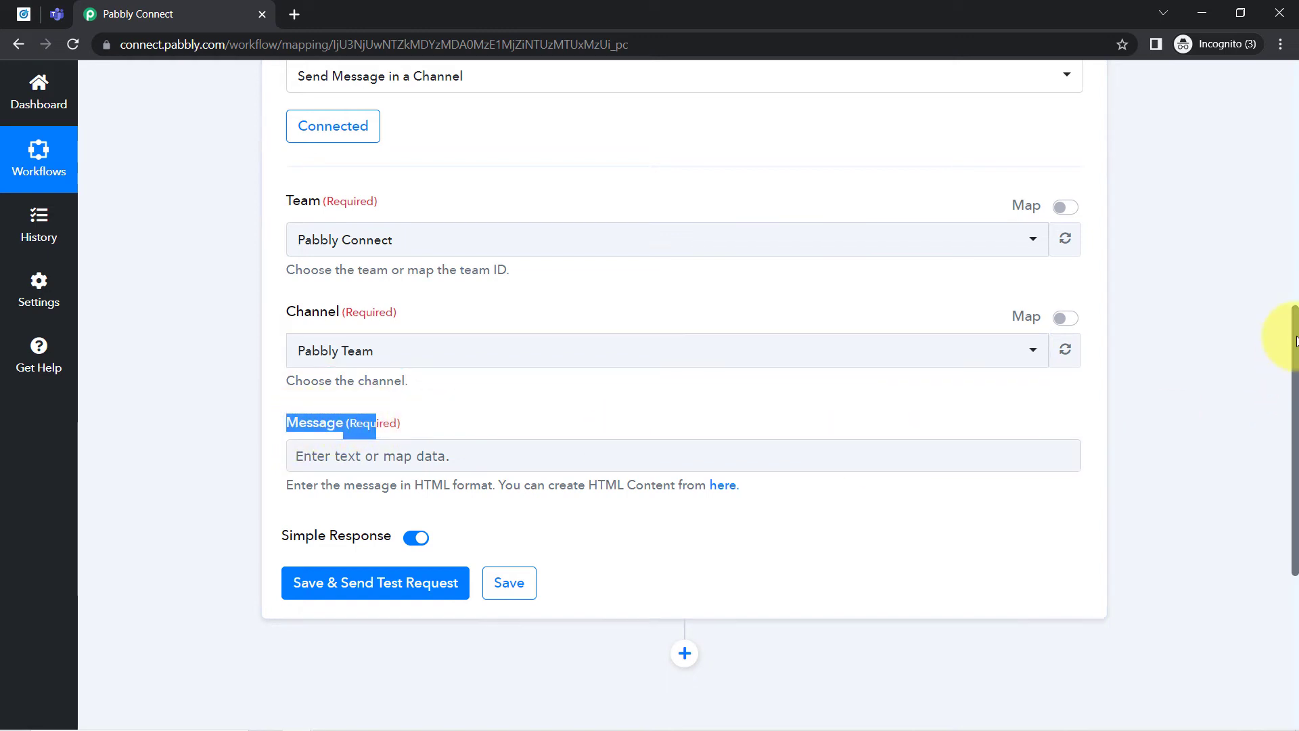
drag(1296, 341, 1296, 406)
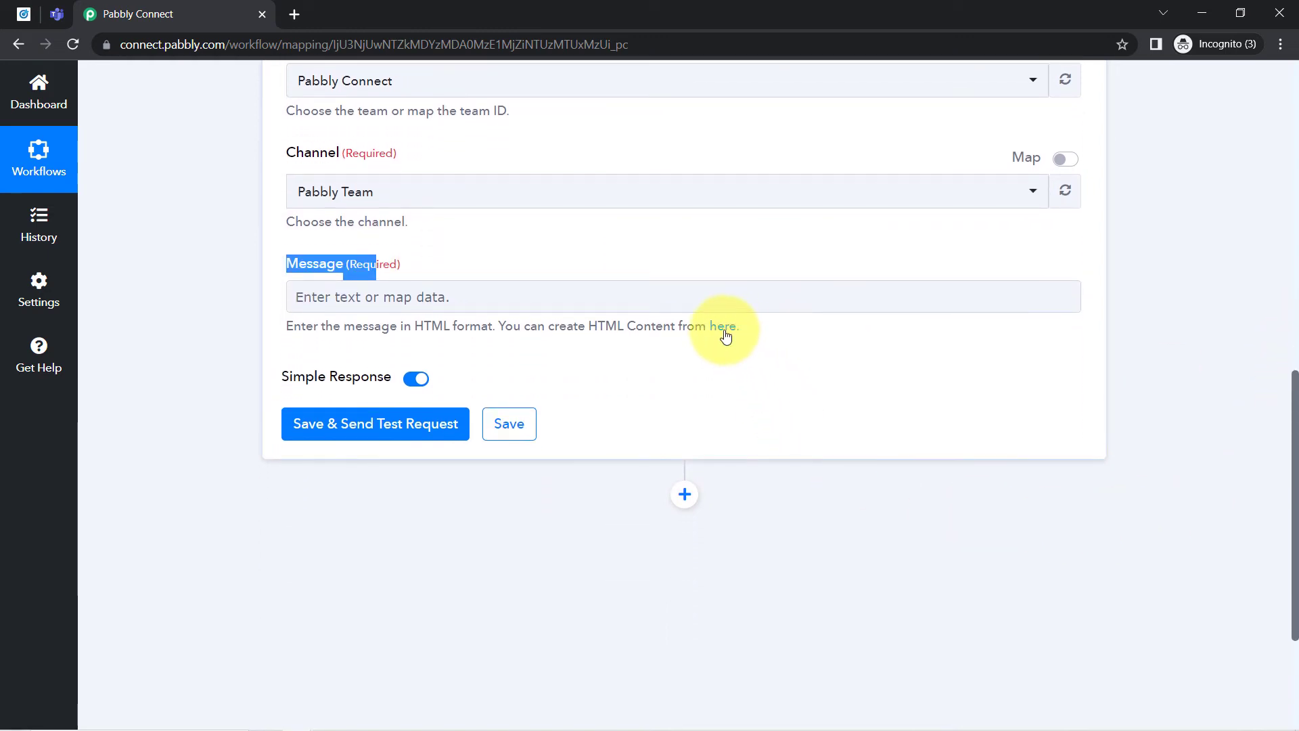
click(327, 298)
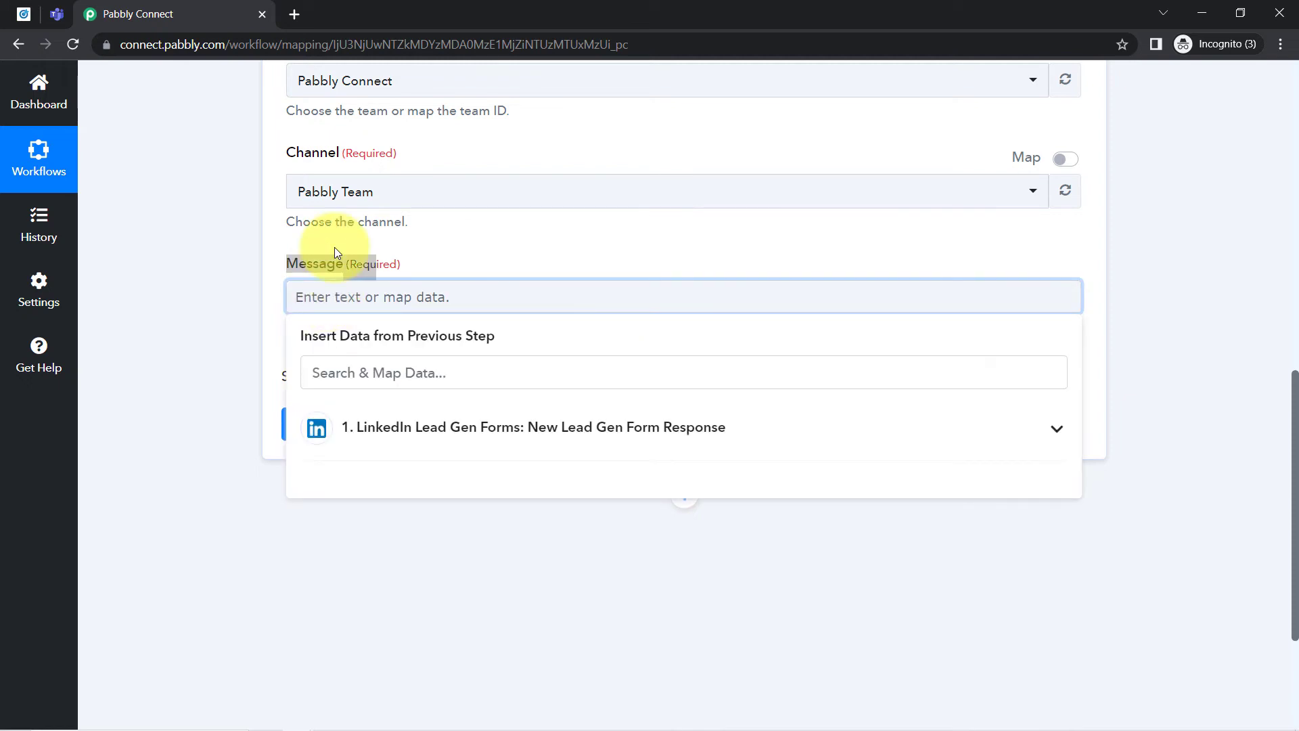
text(Hello)
key(BackSpace)
key(BackSpace)
key(BackSpace)
key(BackSpace)
key(BackSpace)
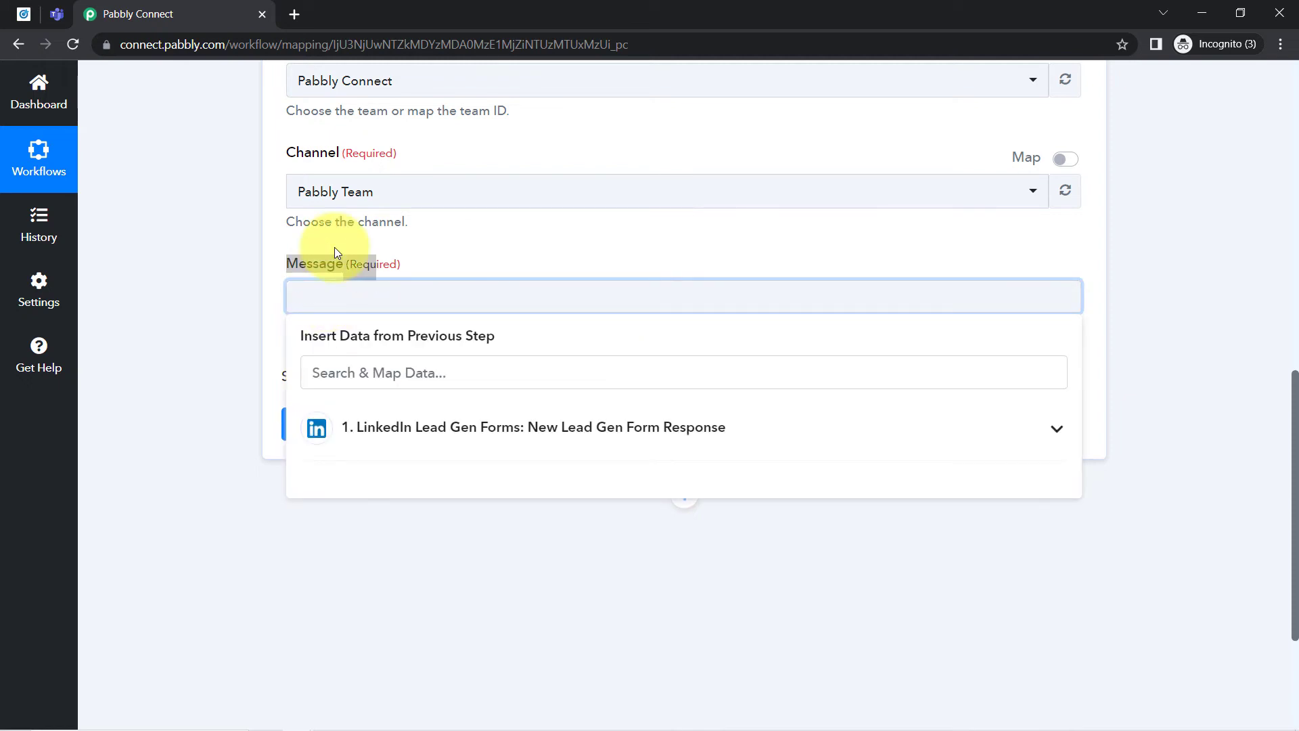
text(Hello Team Members,)
key(Return)
key(Return)
- Add the message line "A New Lead has just got captured via Linkdin Ads/LinkedIn Lead Gen Form." followed by a blank line
text(A New Lead had)
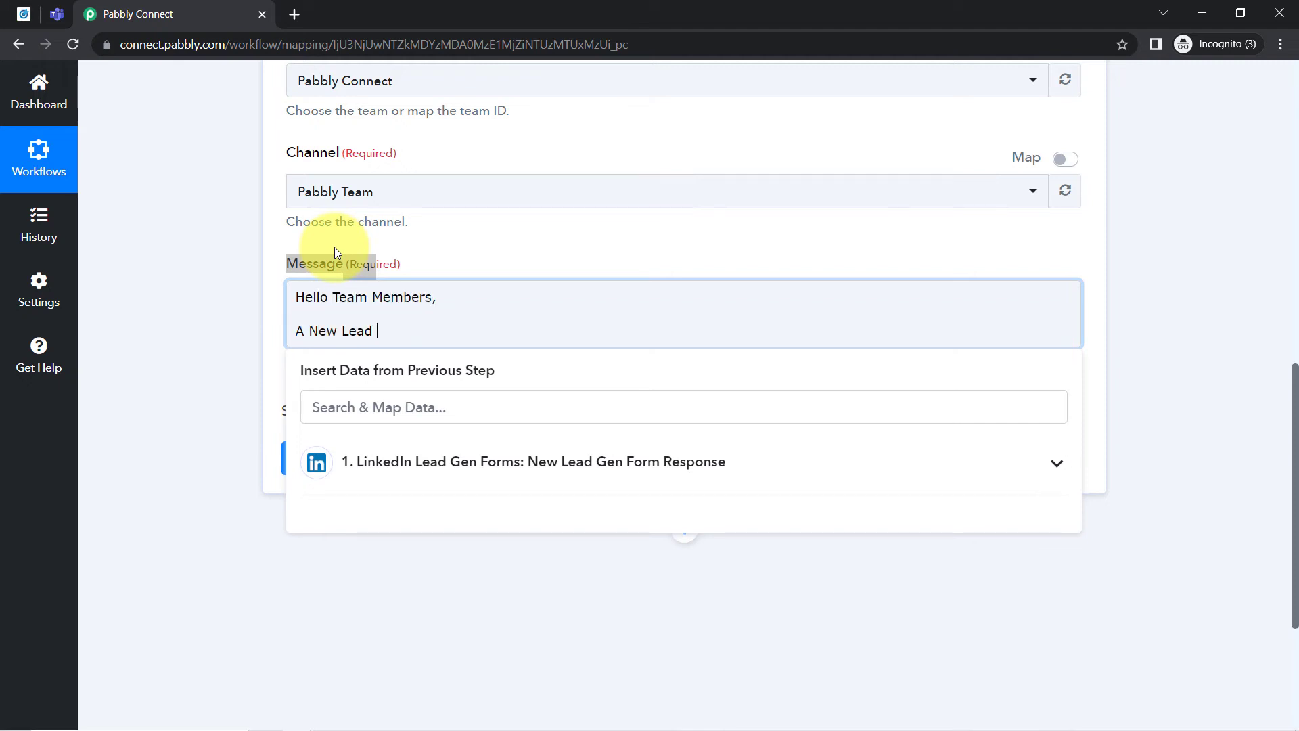
key(BackSpace)
key(BackSpace)
text(s just go t captured via Linkdin Ads/LinkedIn Lead Gen Form)
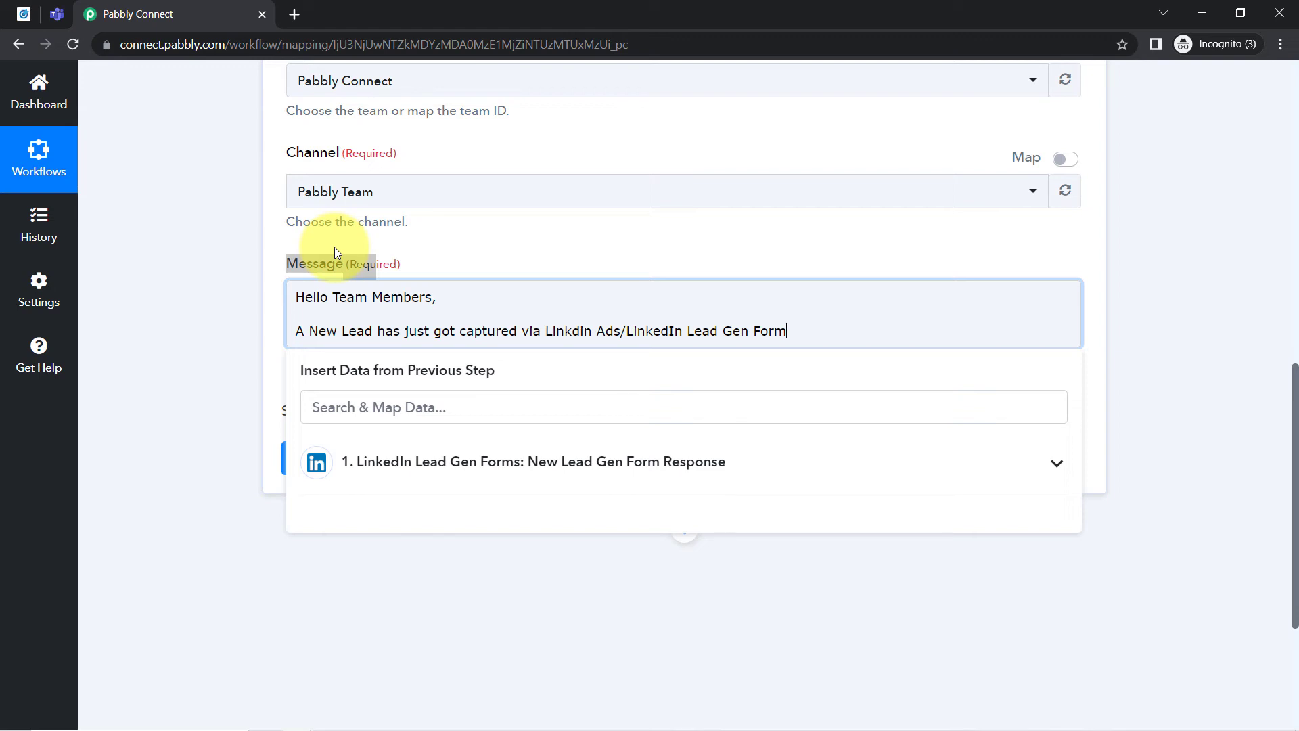
key(Return)
key(Return)
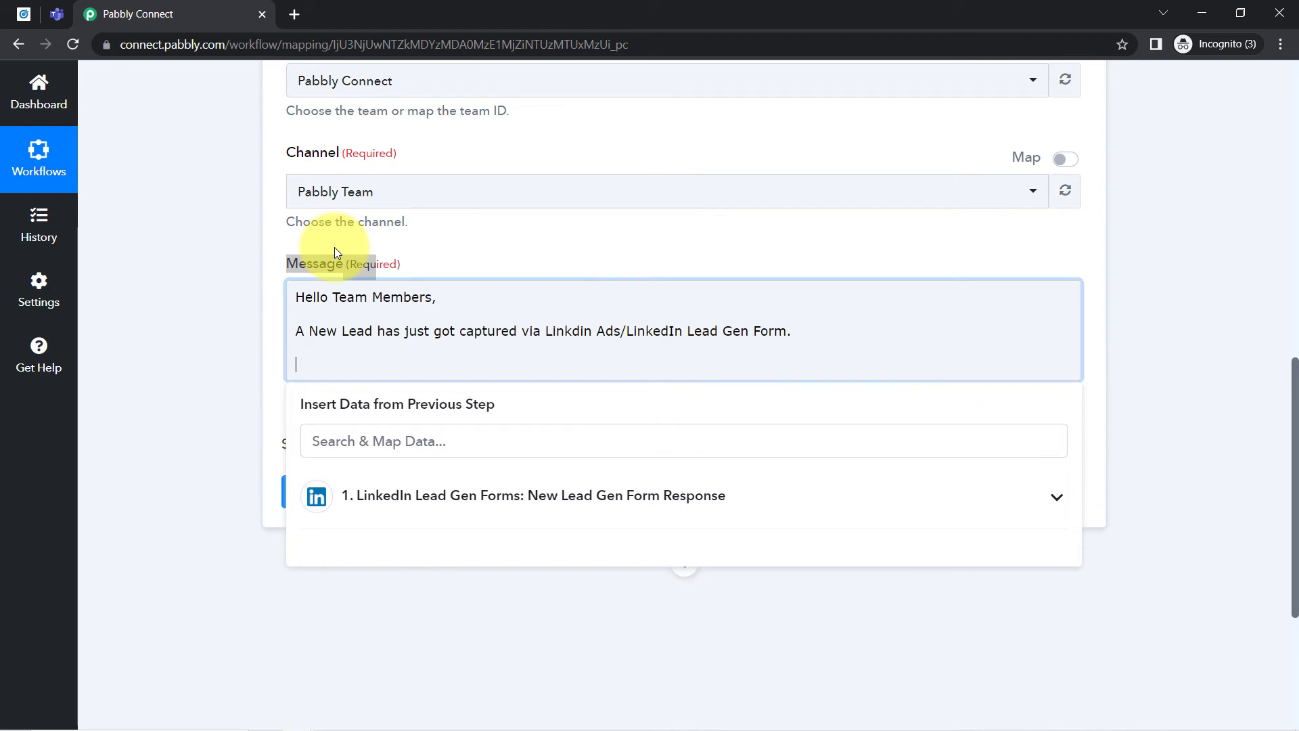
- Add the message line "Details of Leads are as follows -" followed by a blank line
text(Details of Leads are as)
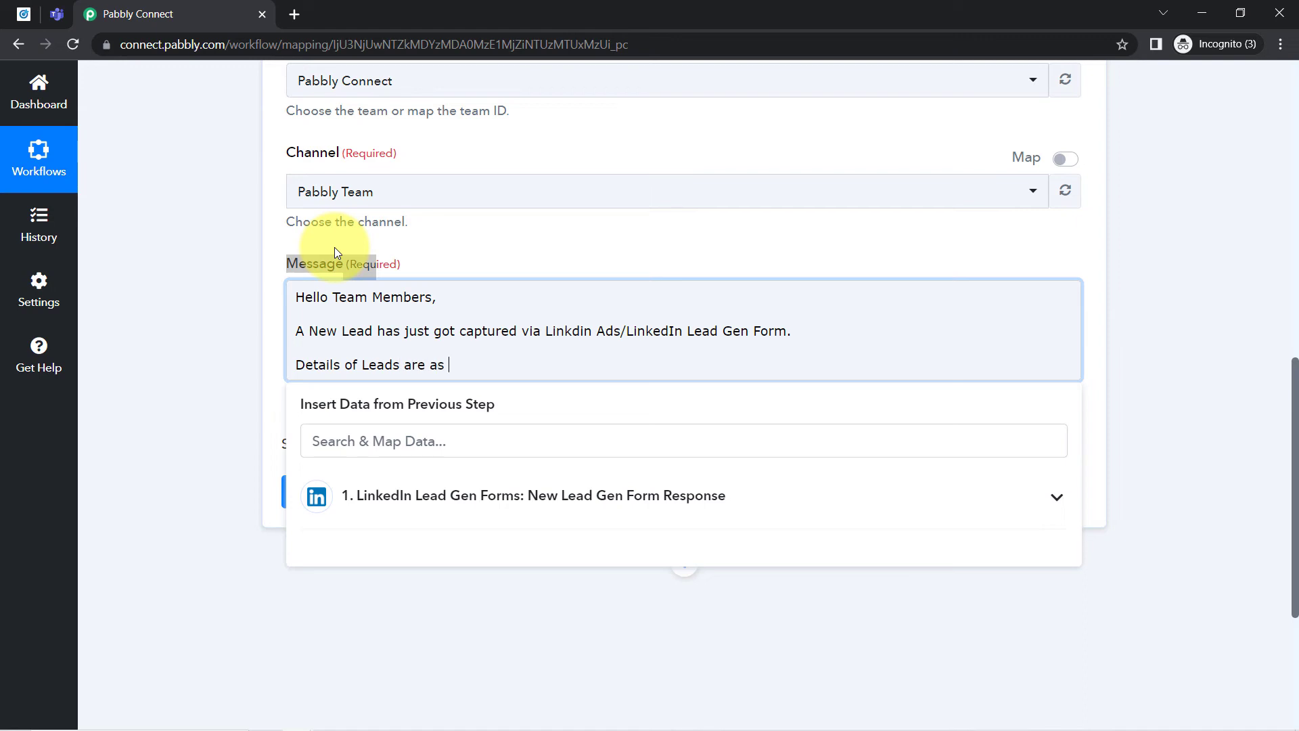
text( follows -)
key(Return)
key(Return)
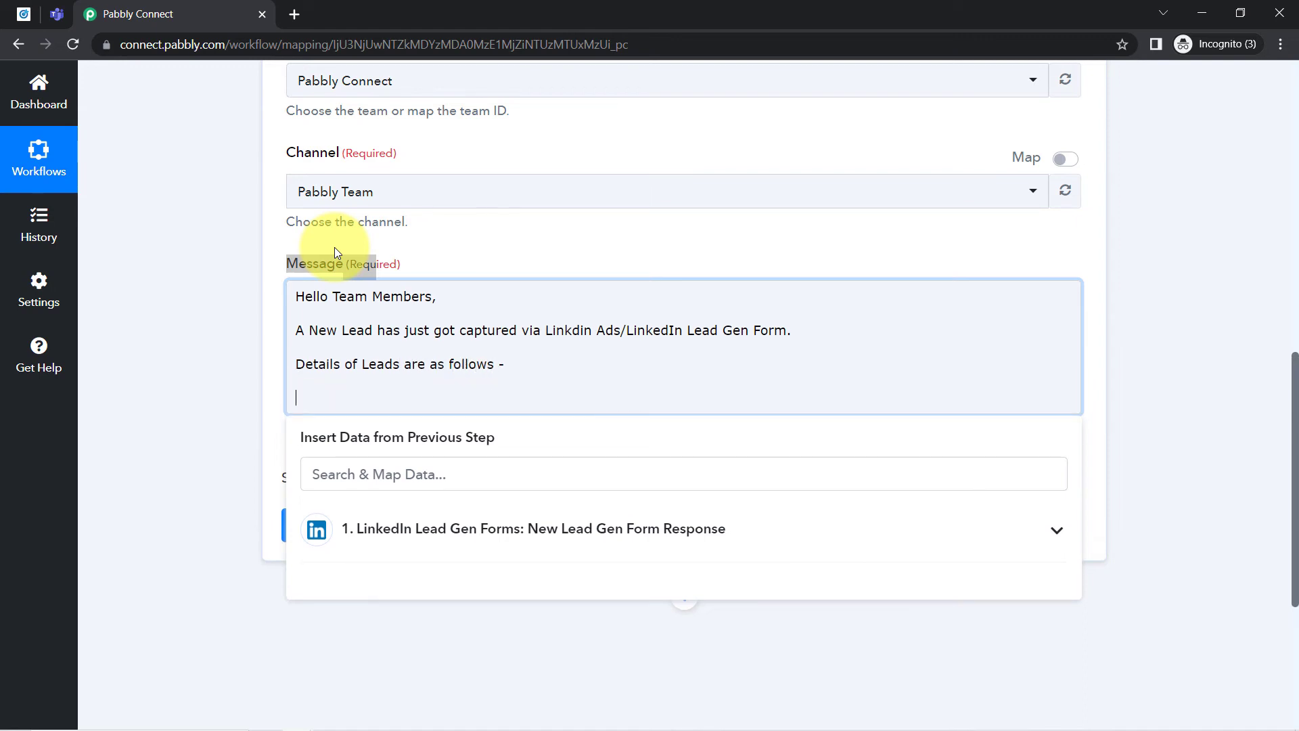
- Add a "Name:" line to the message and map it to the lead's Question Answers First Name value
scroll(197, 312, down, 2)
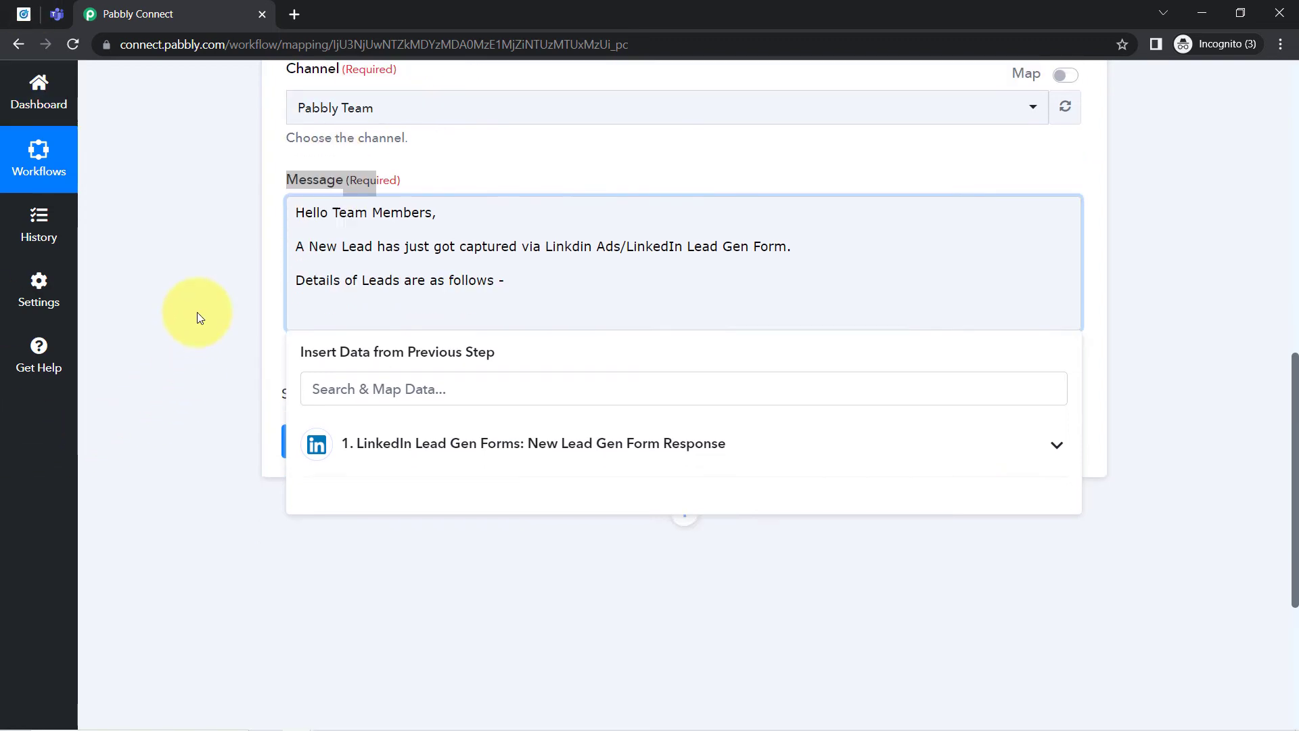
text(Name:)
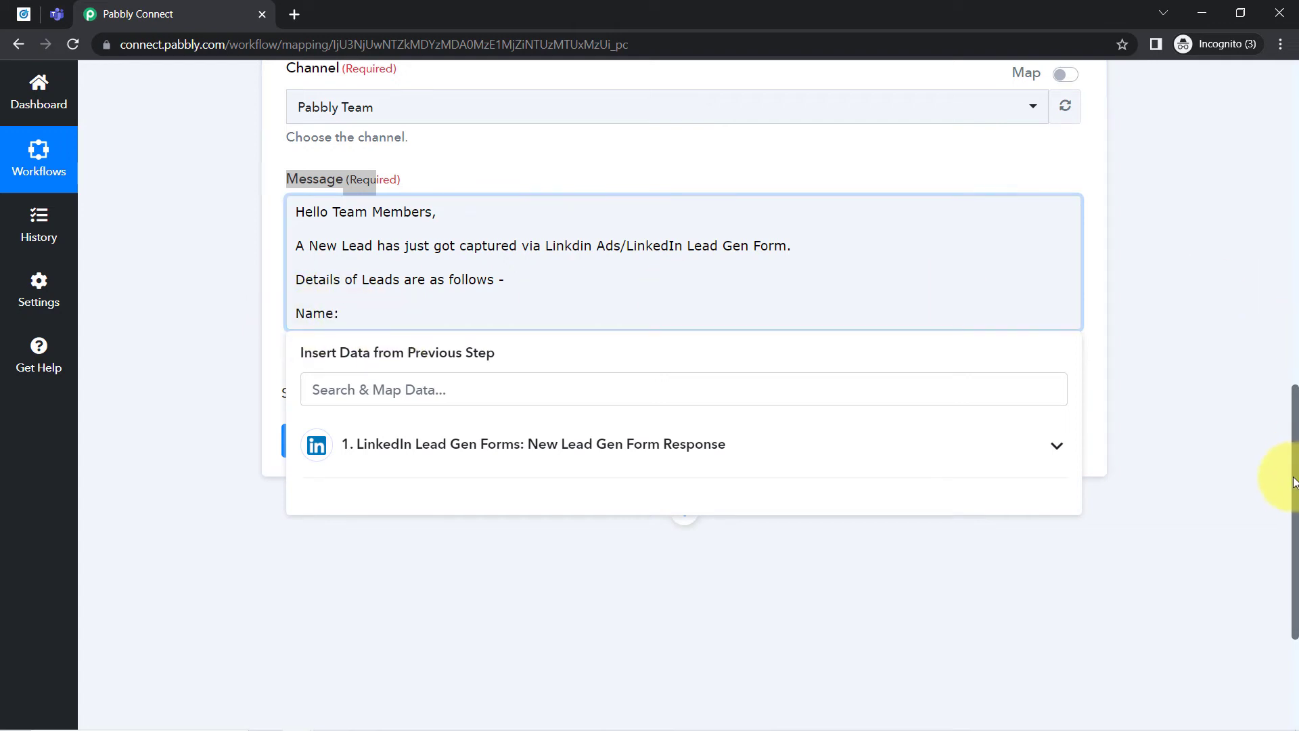
drag(1295, 476, 1257, 581)
click(580, 218)
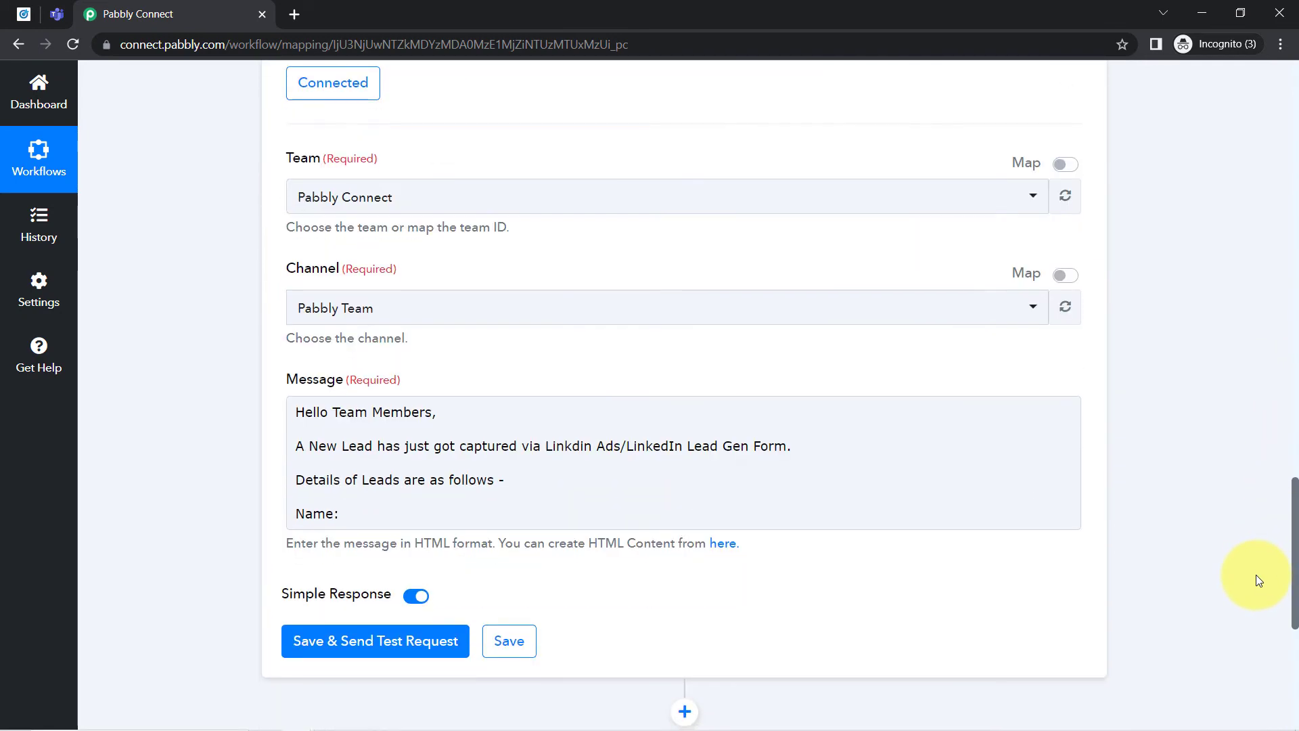
scroll(1256, 581, down, 2)
click(358, 406)
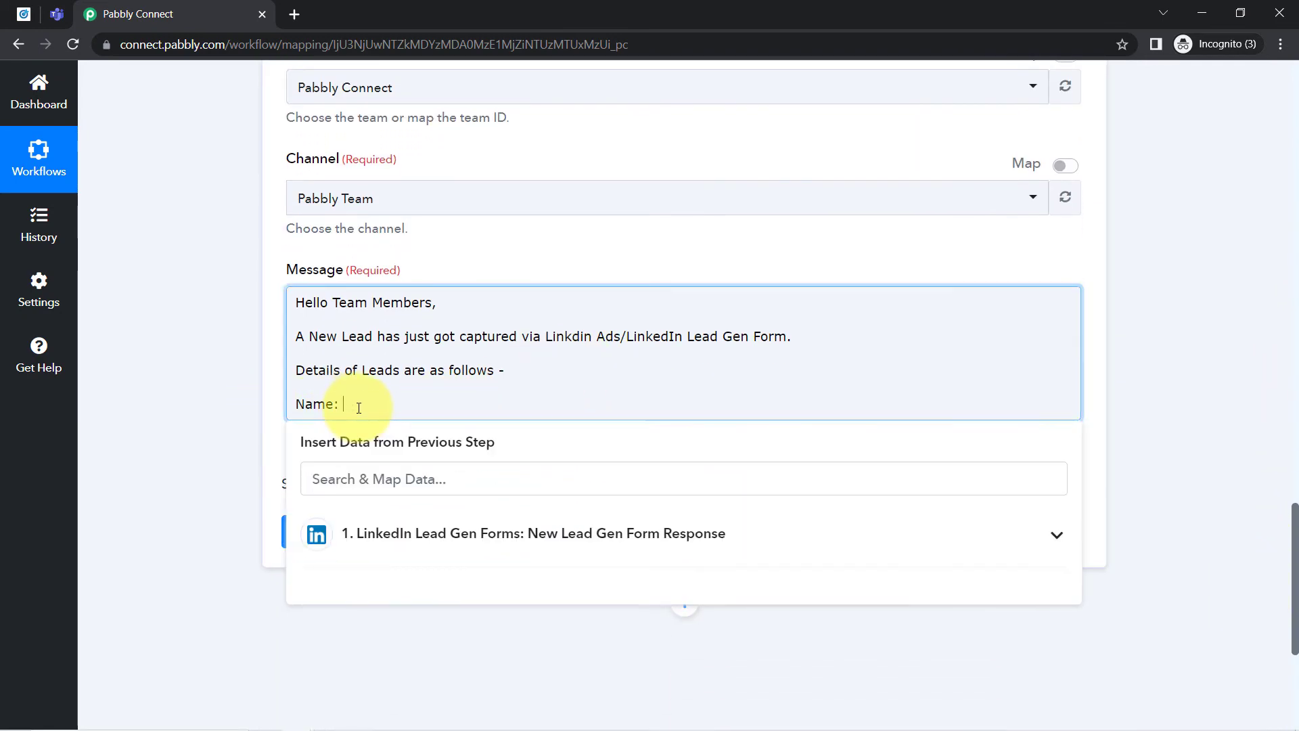
click(418, 530)
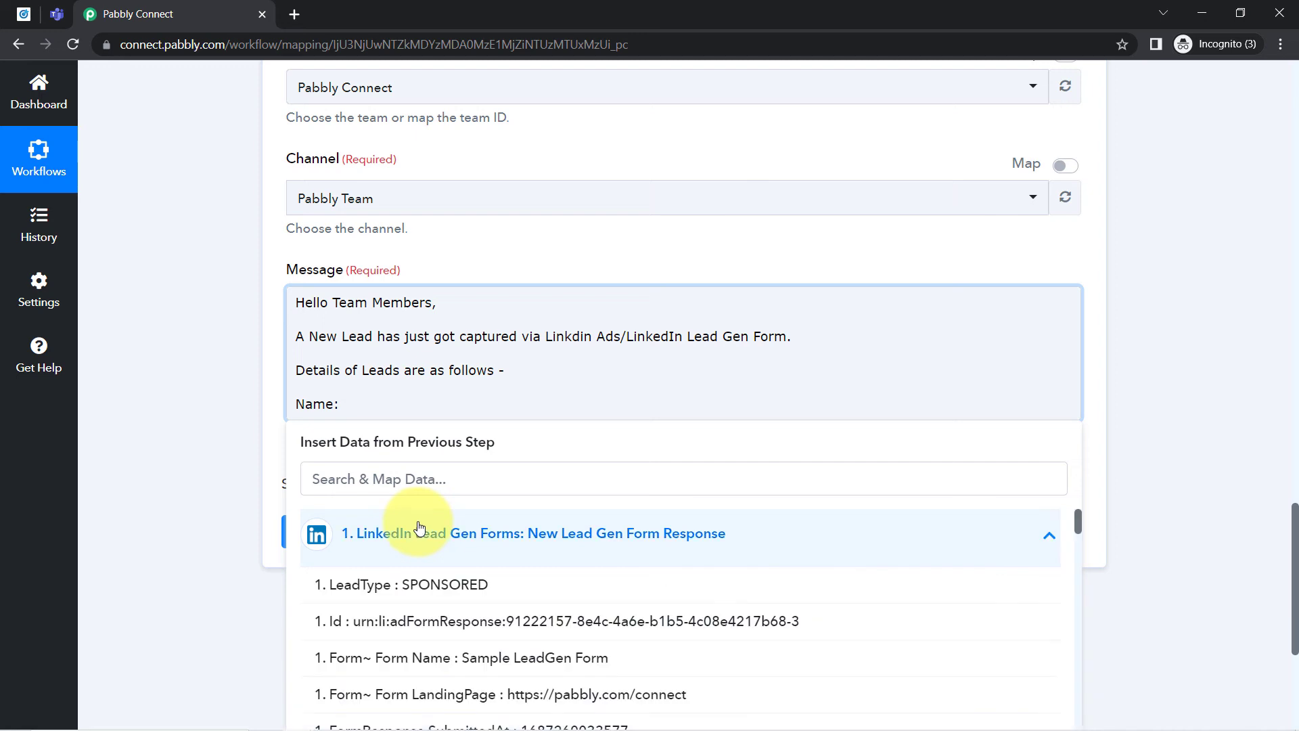
click(323, 474)
text(f)
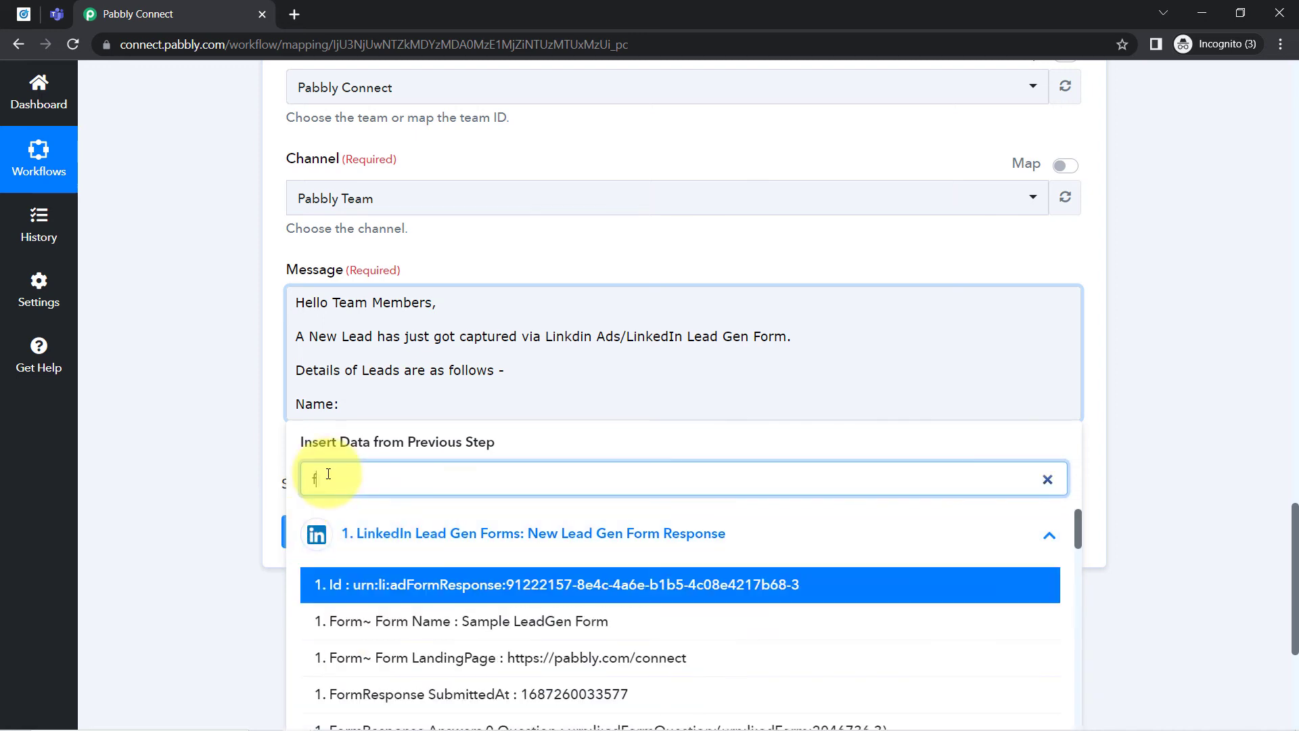
text(irst nam)
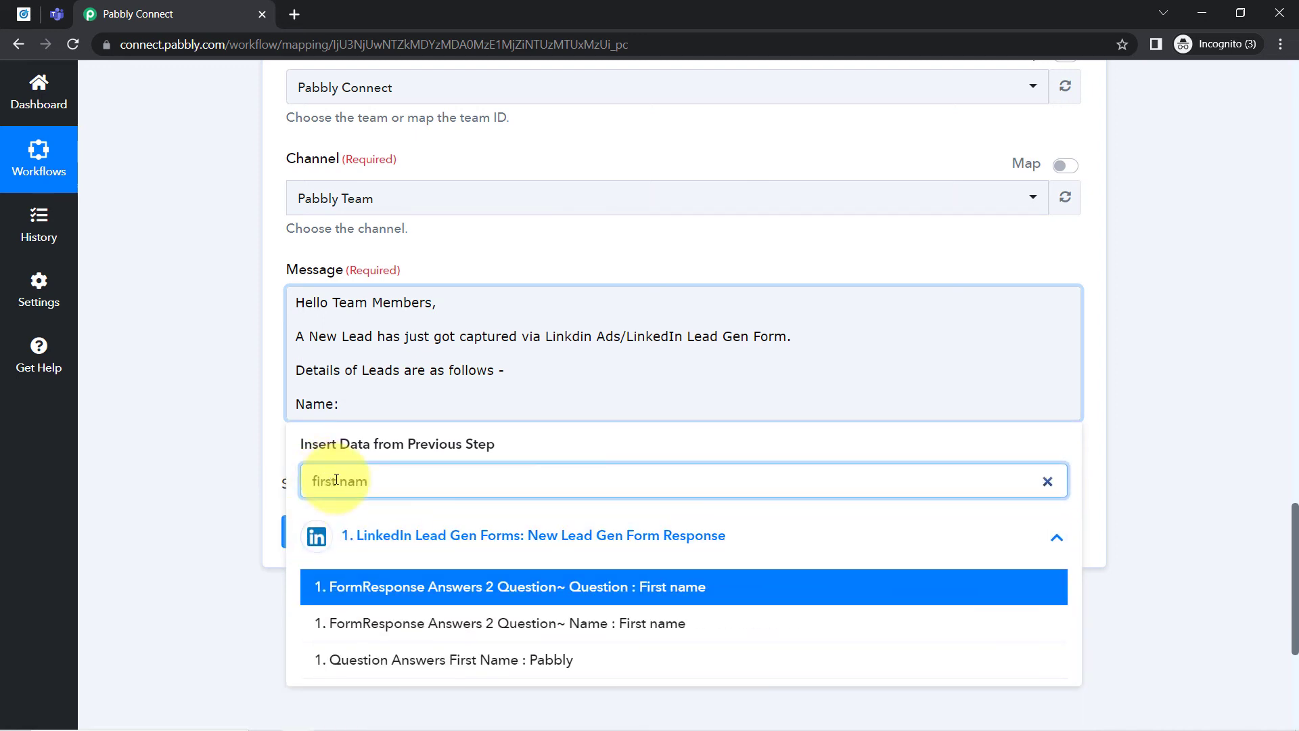
click(550, 662)
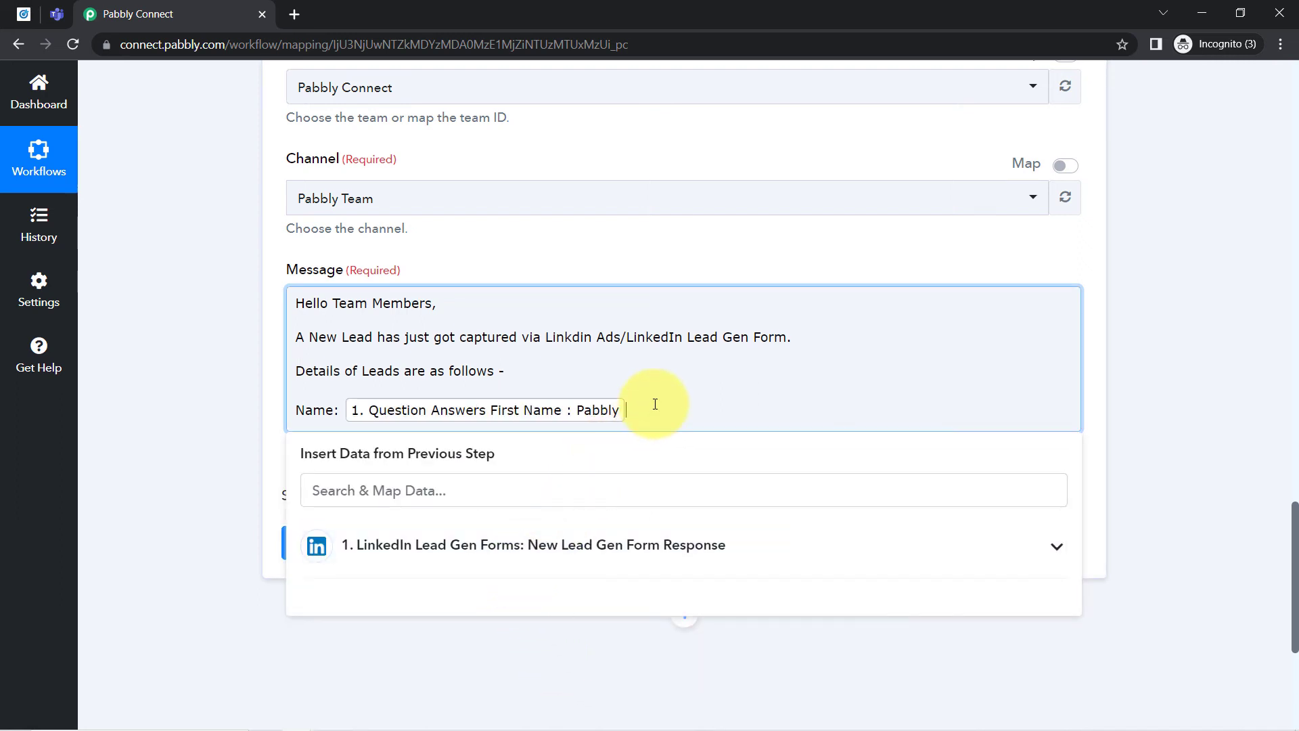
- Add a "Number:" line to the message and map it to the lead's Question Answers Phone Number value
key(Return)
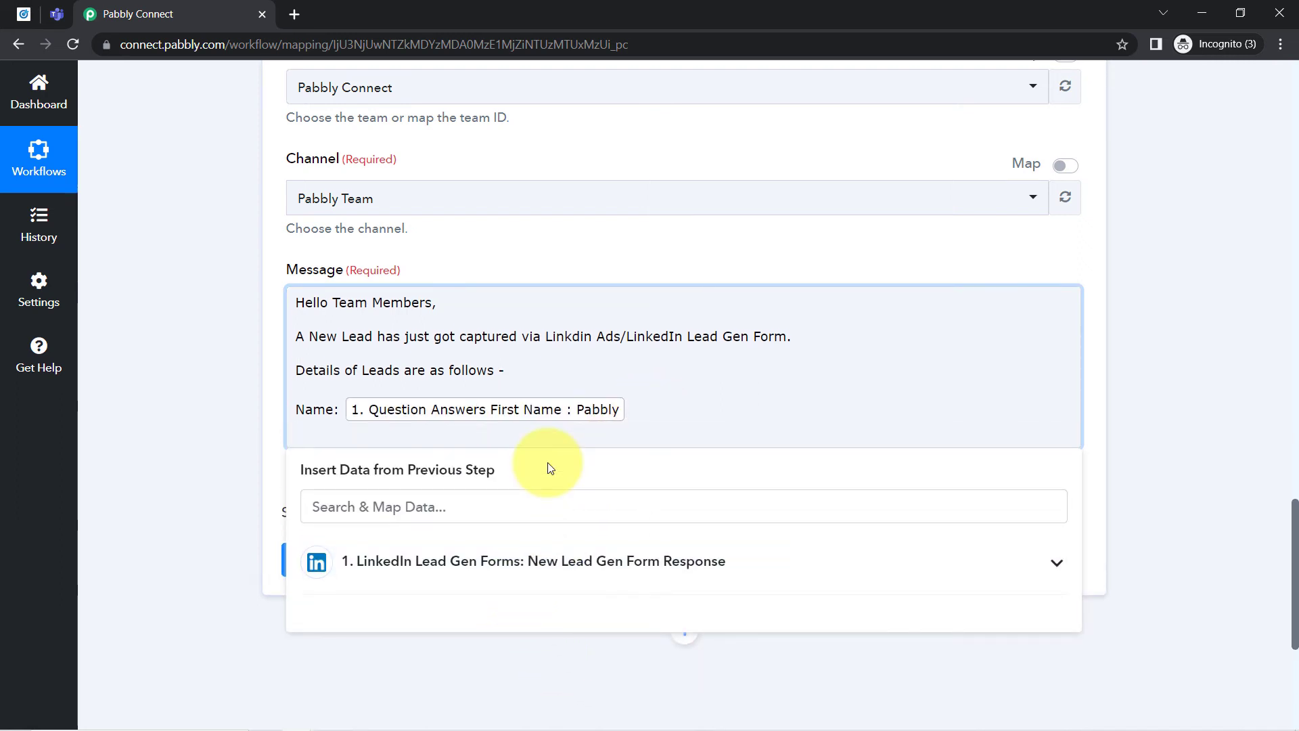
text(Number:)
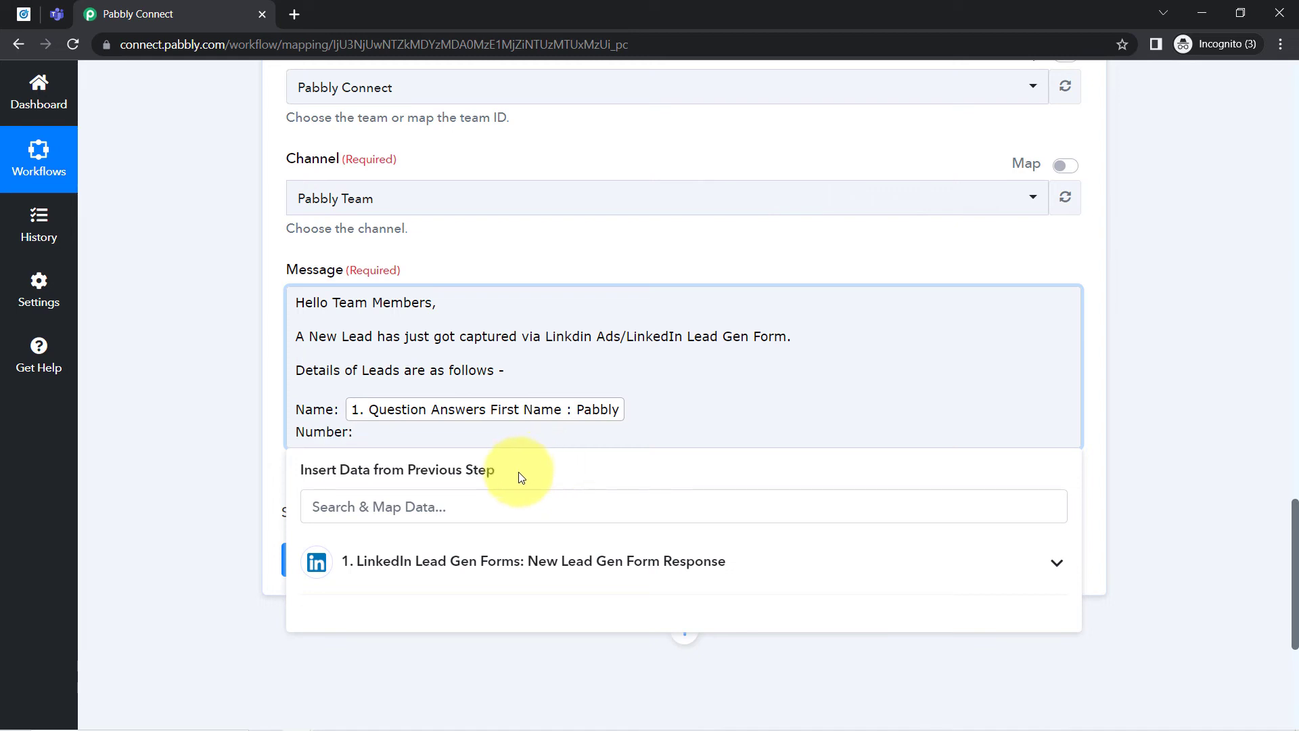
click(426, 507)
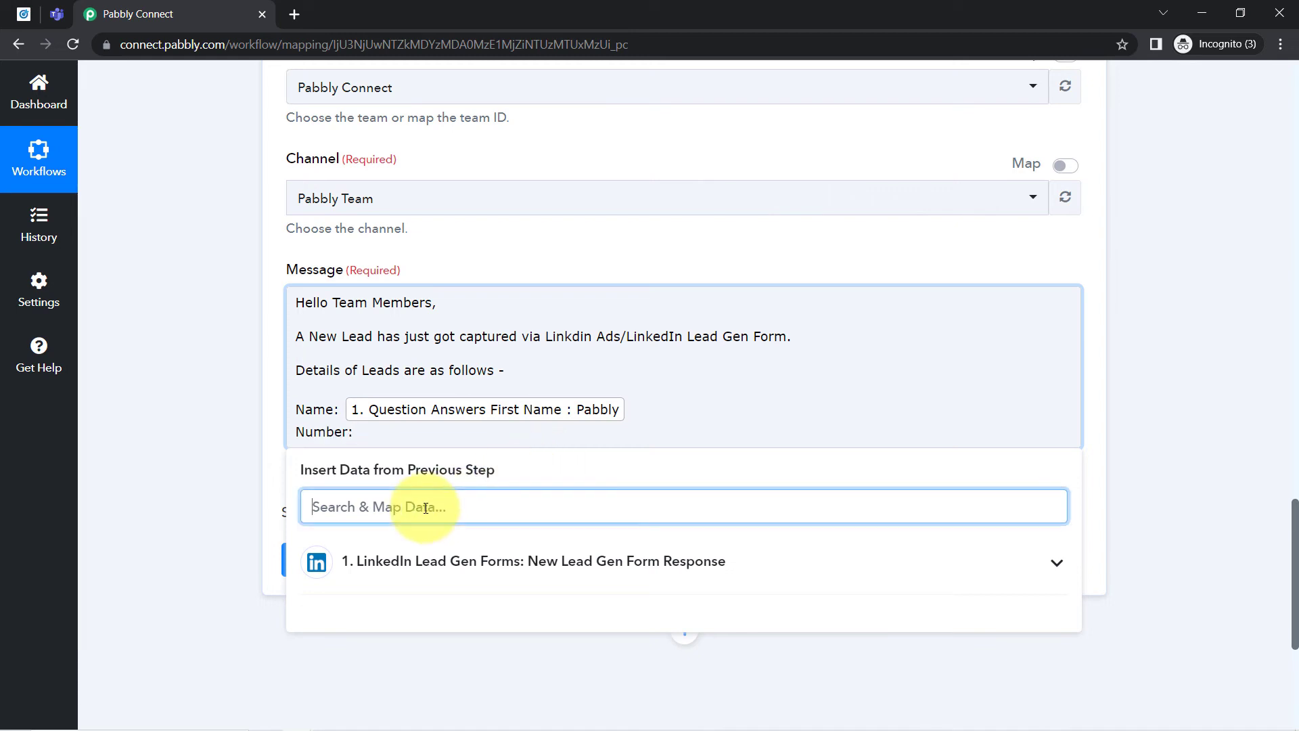
text(966)
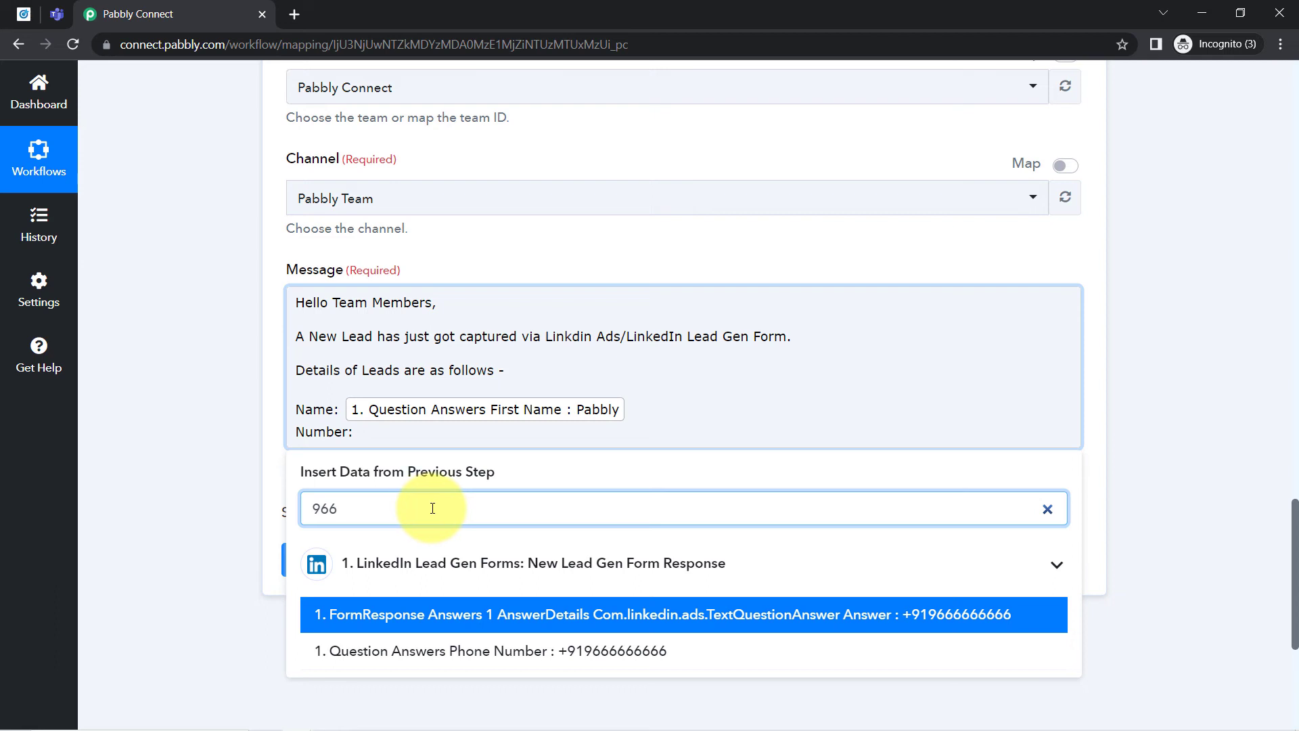
click(551, 653)
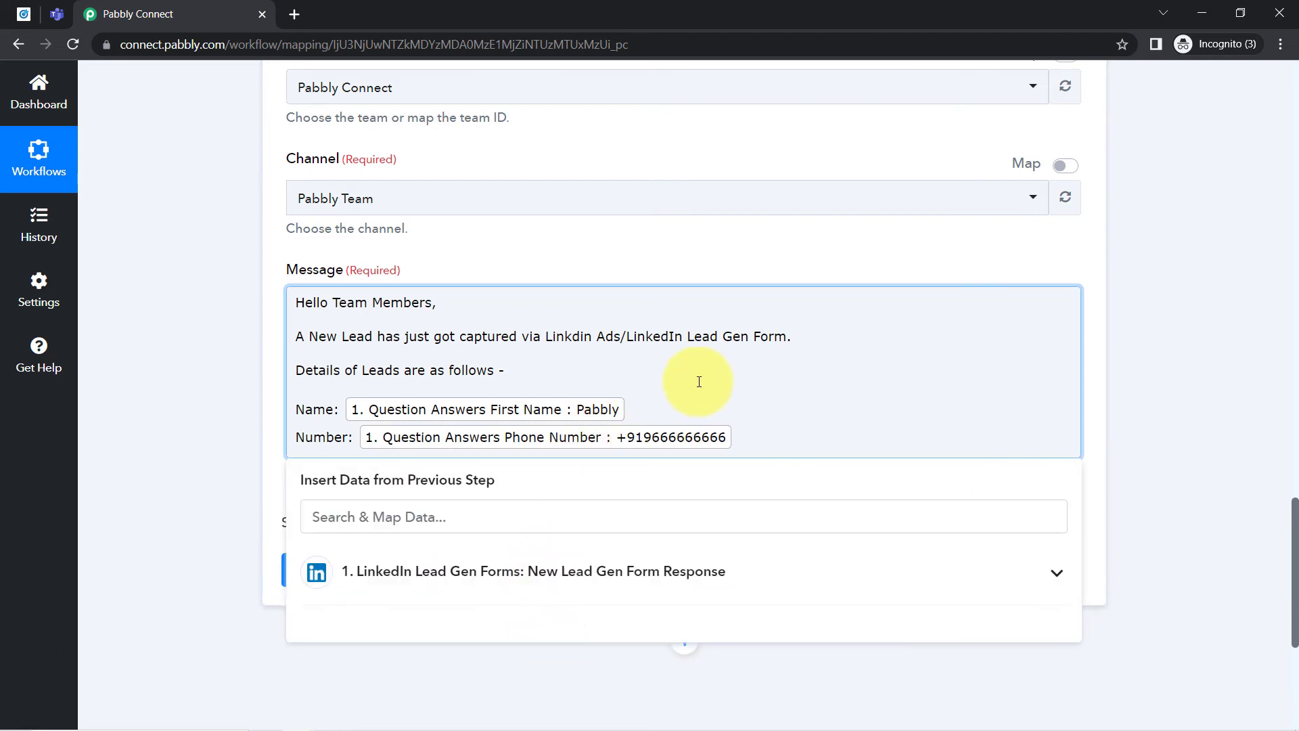
- Add an "Email:" line to the message and map it to the lead's Question Answers Email Address value
key(Return)
text(Email:)
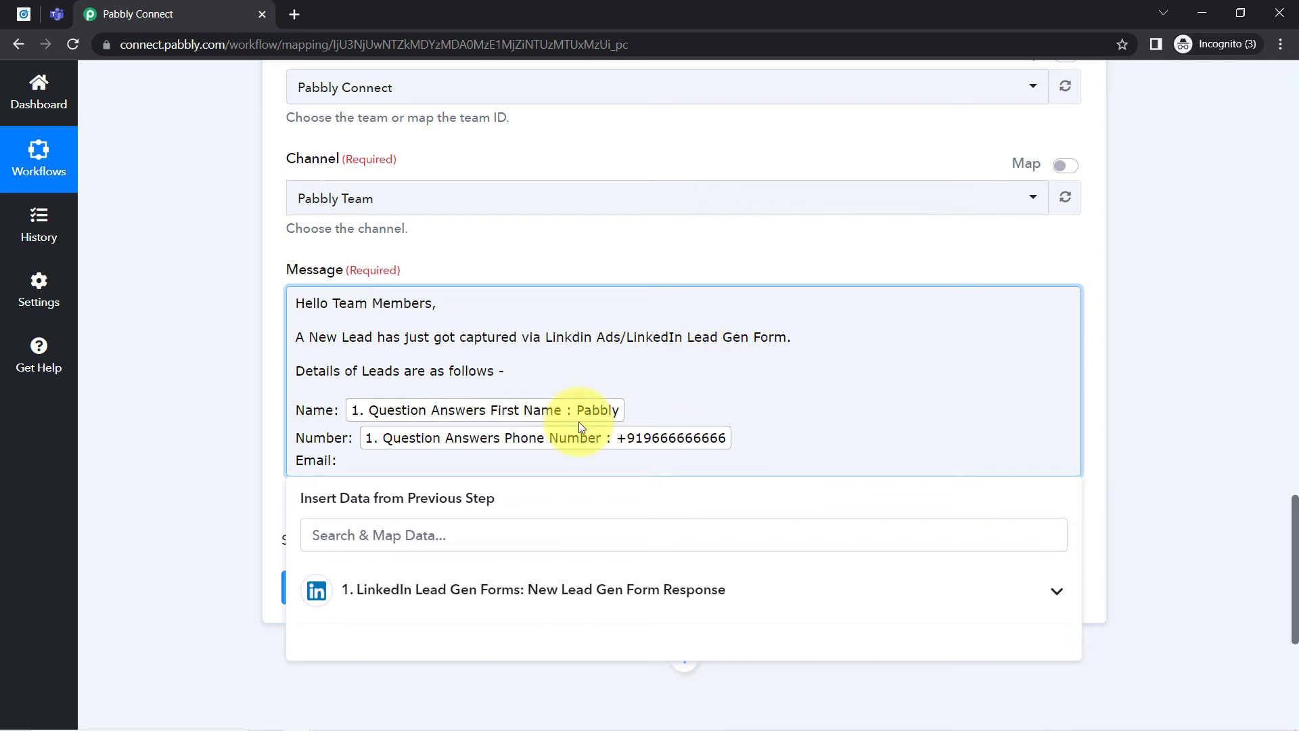
click(377, 535)
text(@)
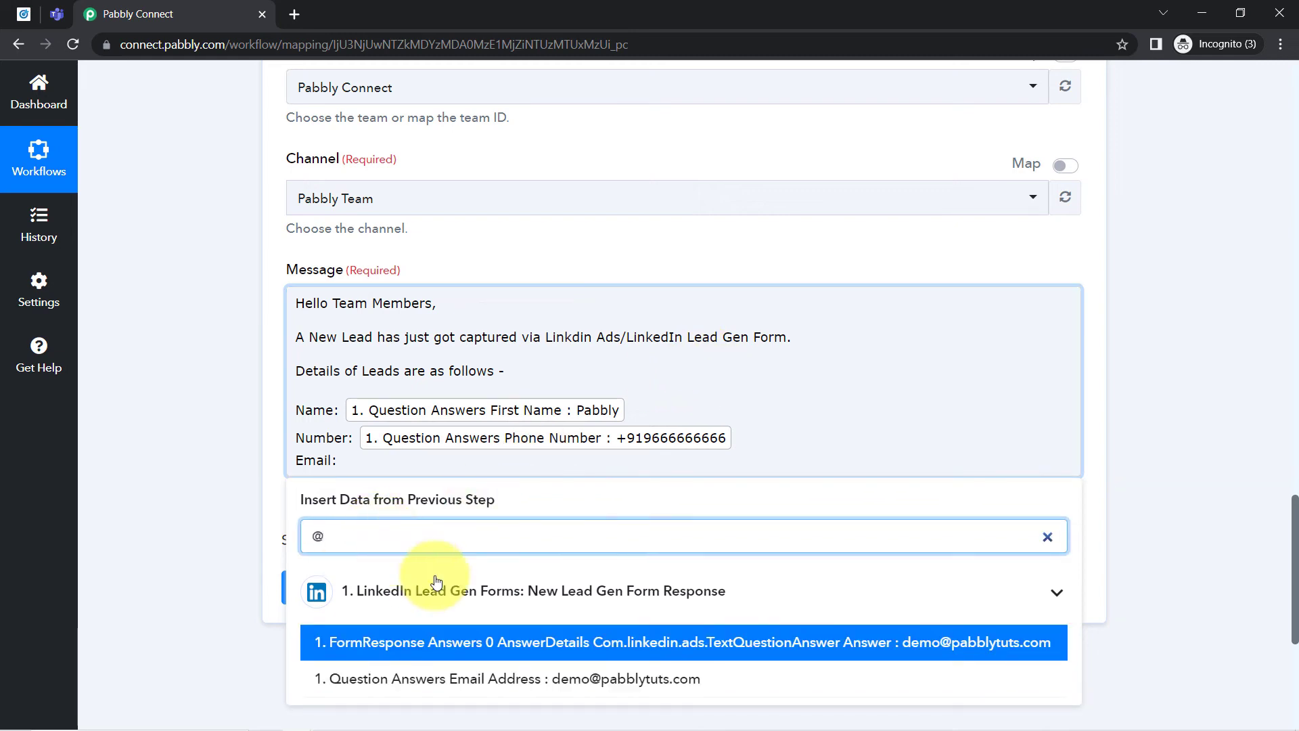
click(589, 678)
- Insert a "Last Bame:" label on a new line between the name and number lines of the message
click(630, 391)
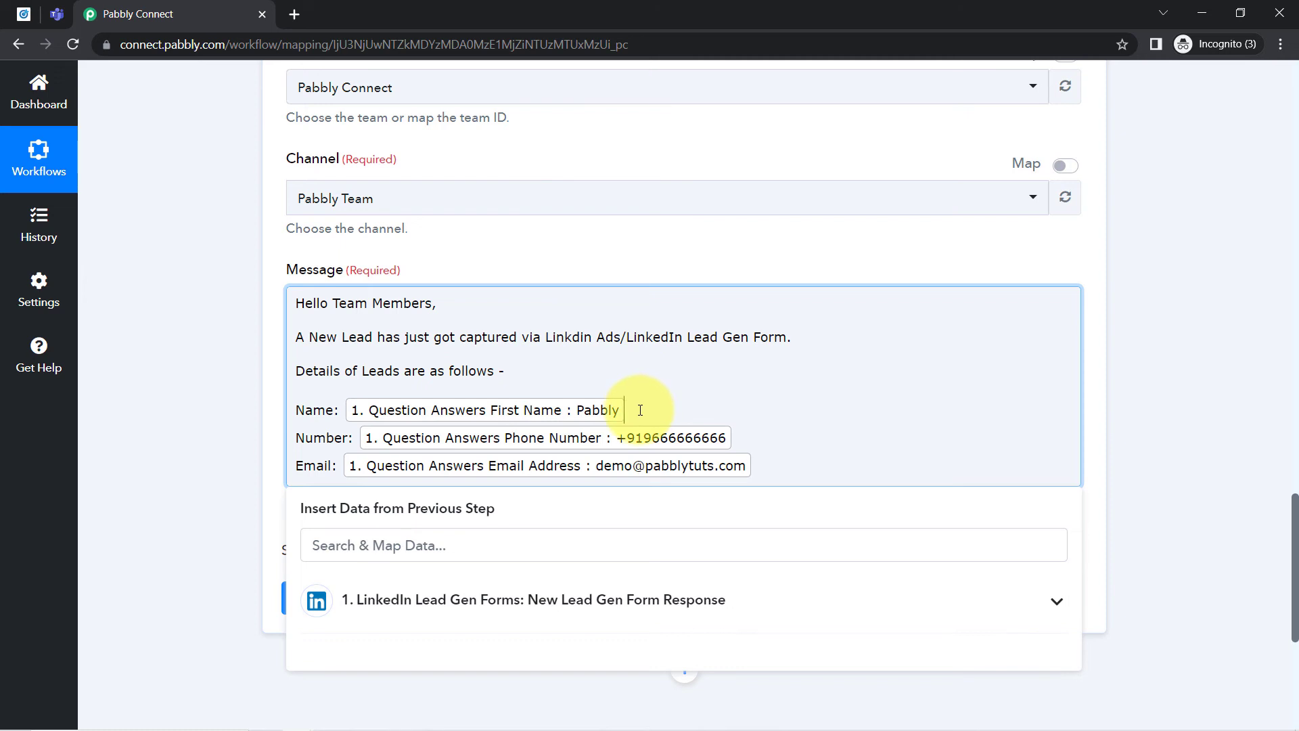
key(Return)
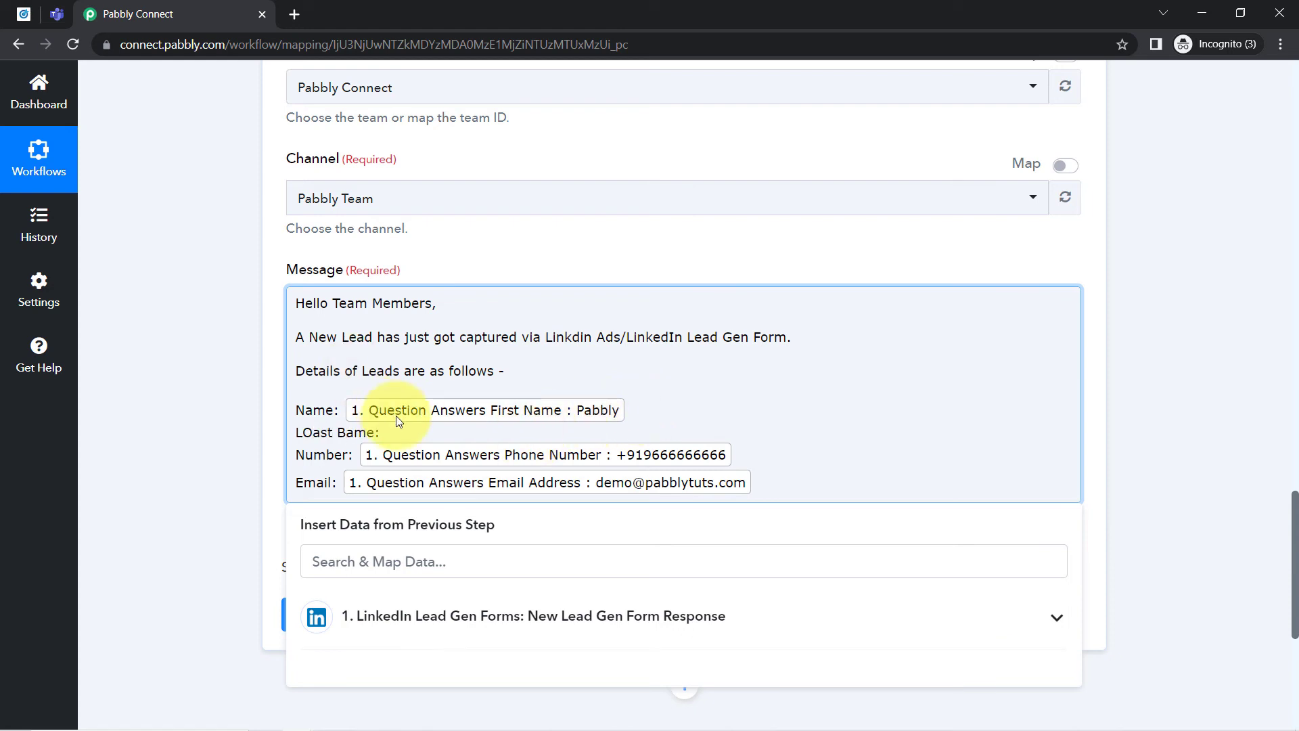
click(306, 434)
key(Delete)
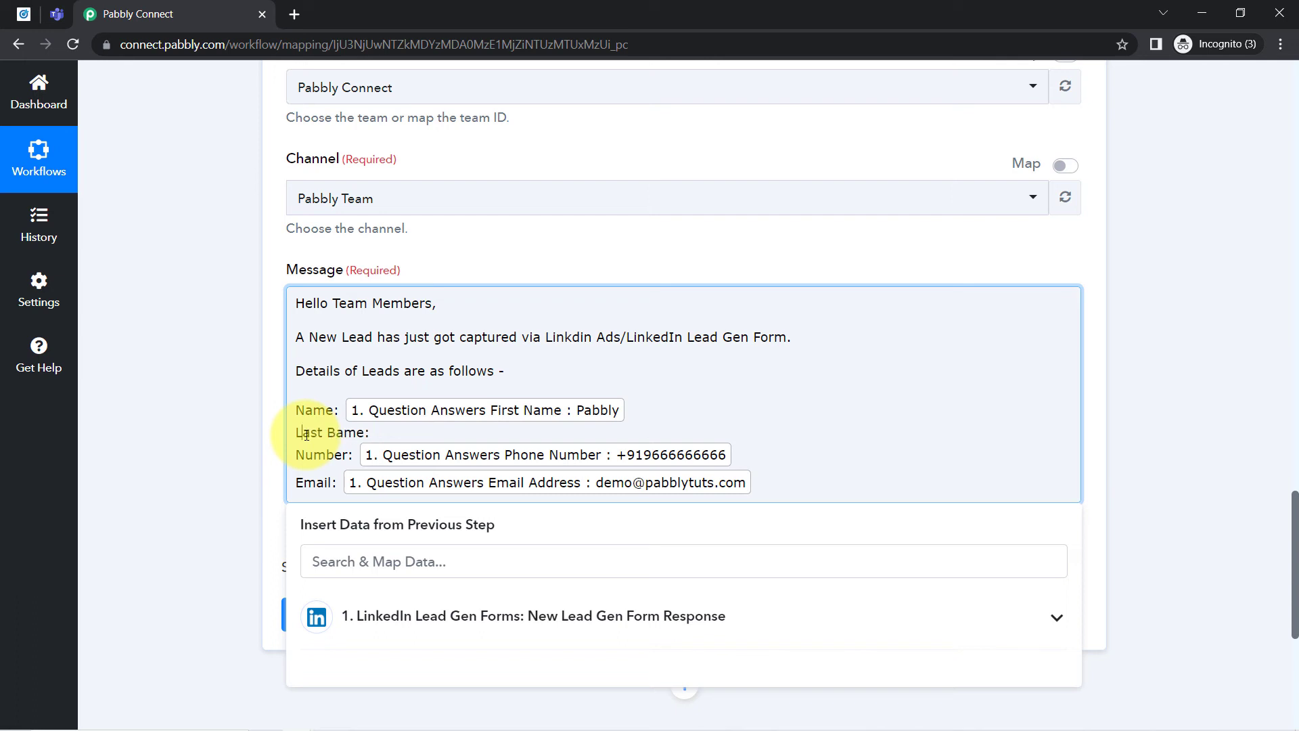
- Map the lead's Question Answers Last Name value into the line below the first name
click(323, 563)
text(la)
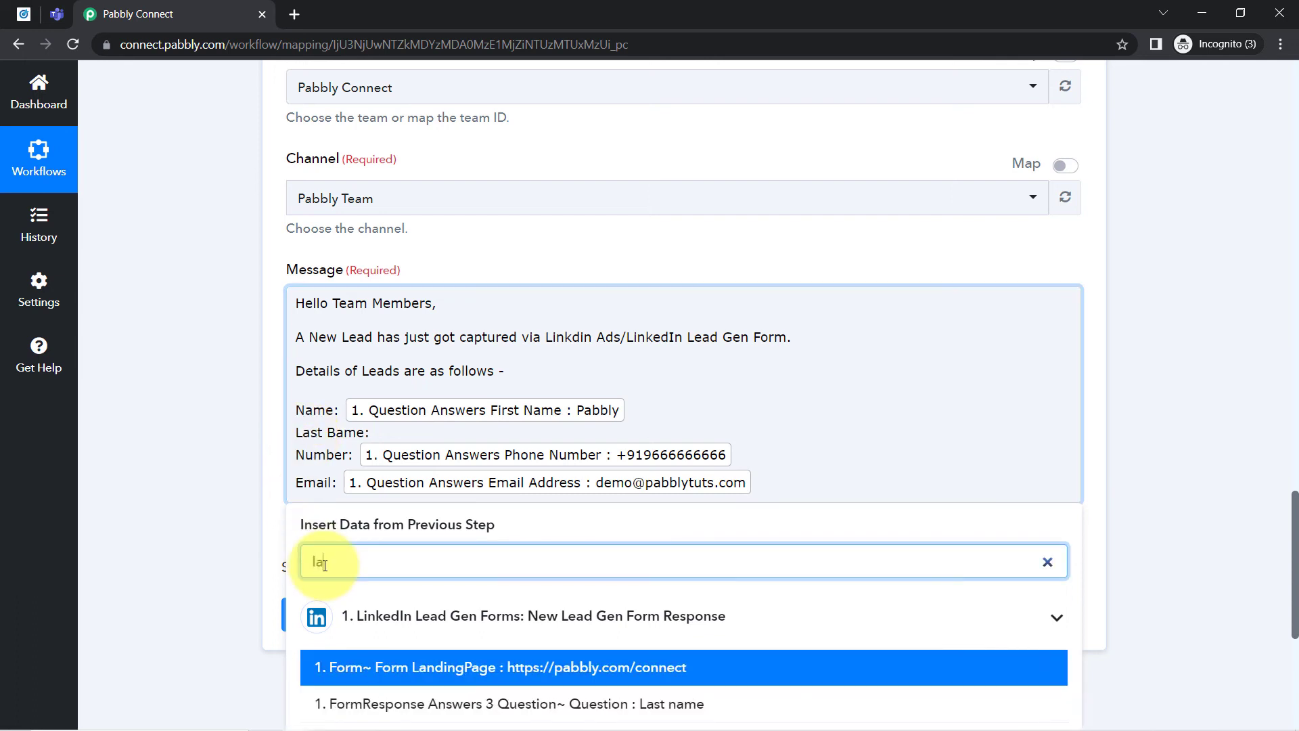
text(st)
scroll(325, 565, up, 3)
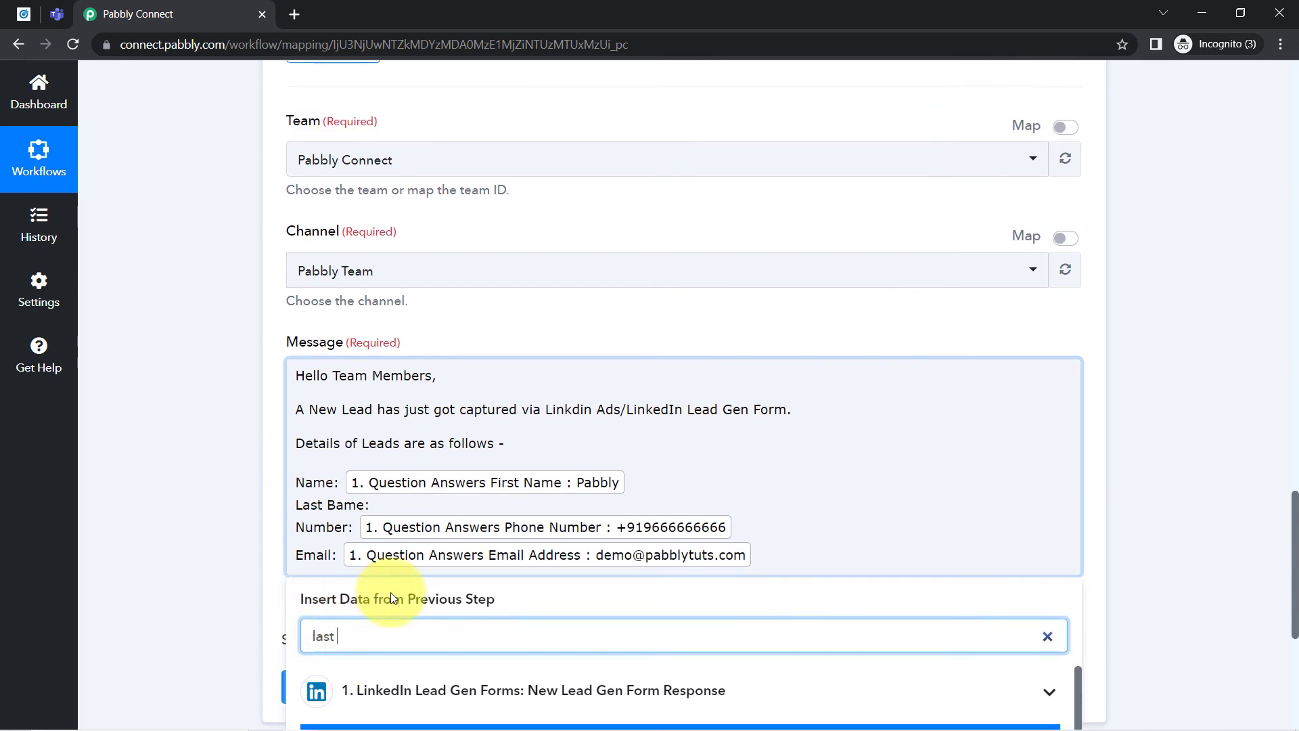
scroll(934, 562, down, 6)
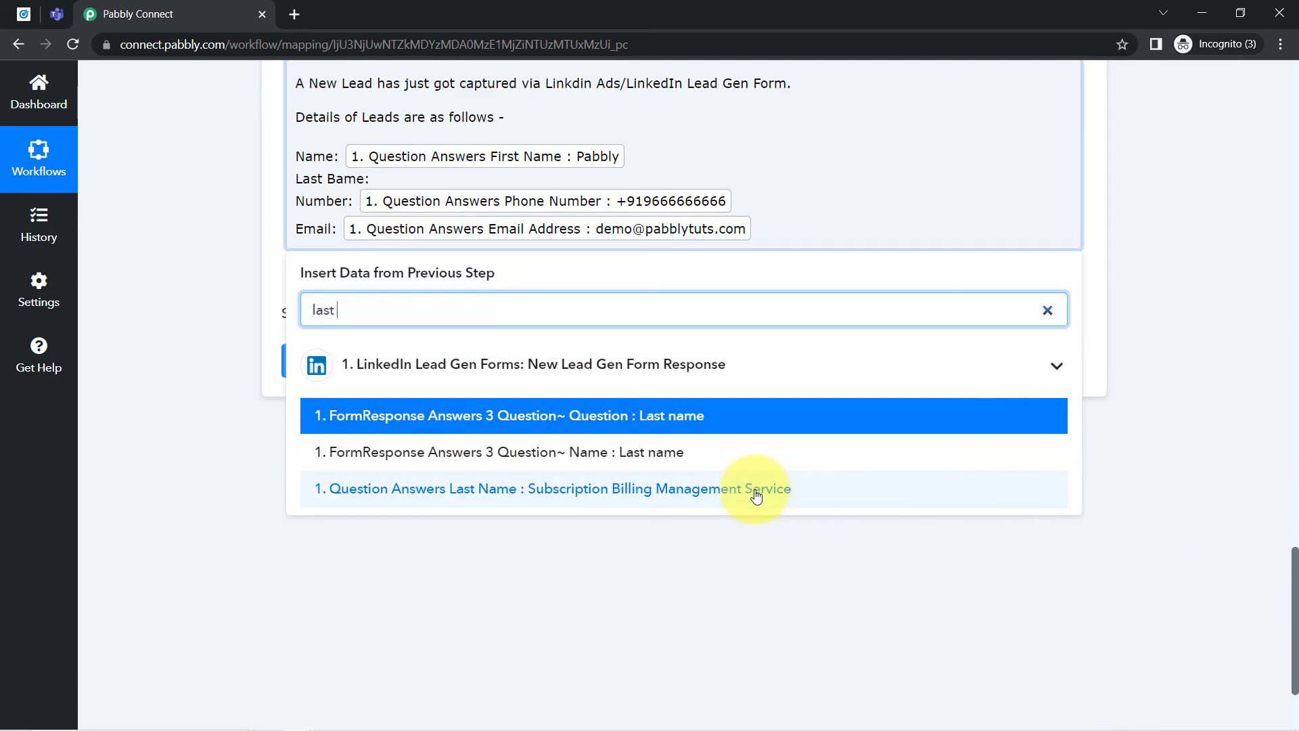
click(765, 489)
scroll(1293, 567, up, 1)
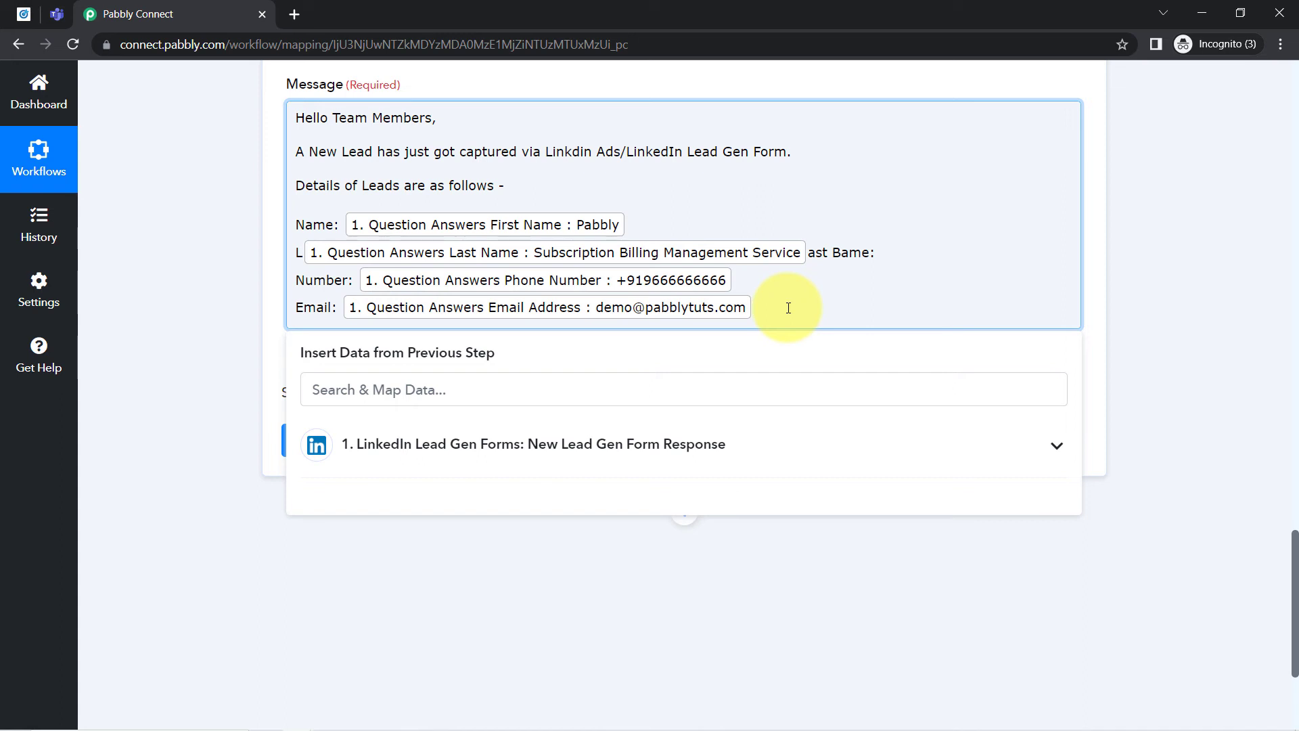
- Add a "Company:" line at the end of the message and map it to the Question Answers Company Name value
key(Return)
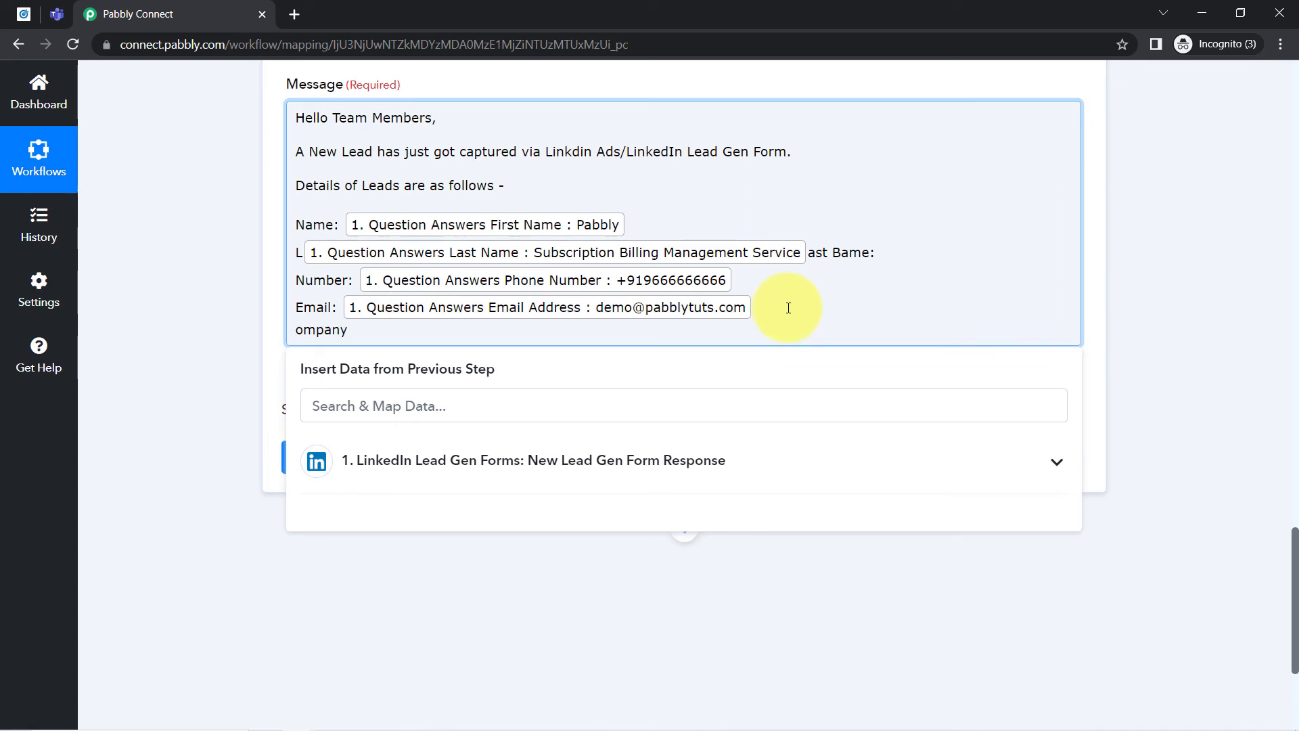
key(Home)
text(C)
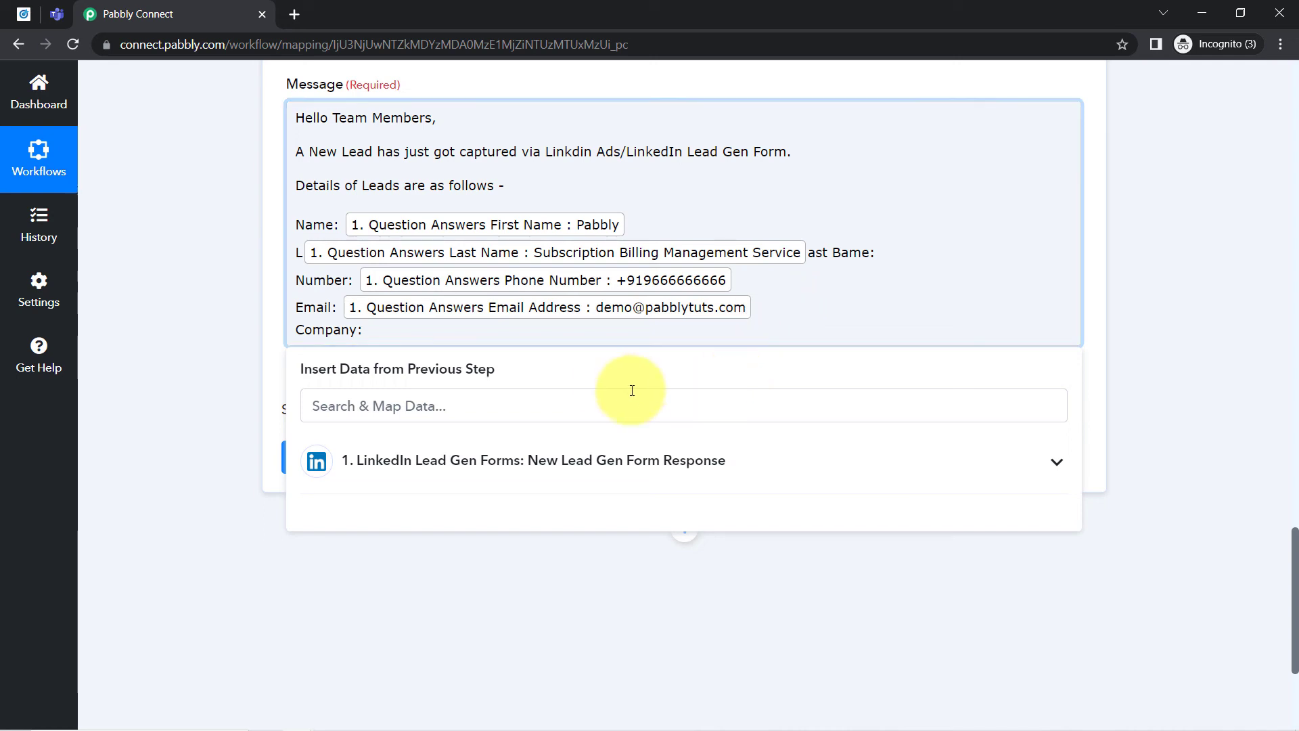
click(567, 414)
text(compan)
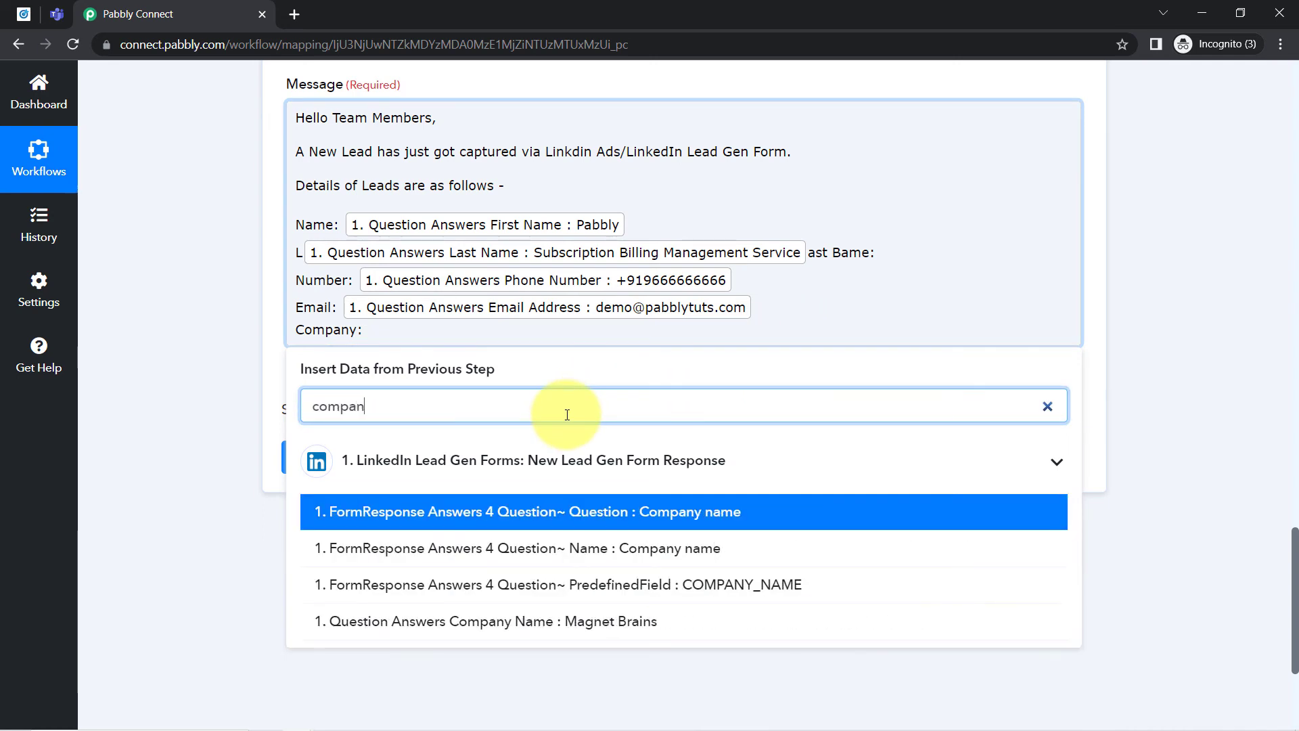
click(521, 621)
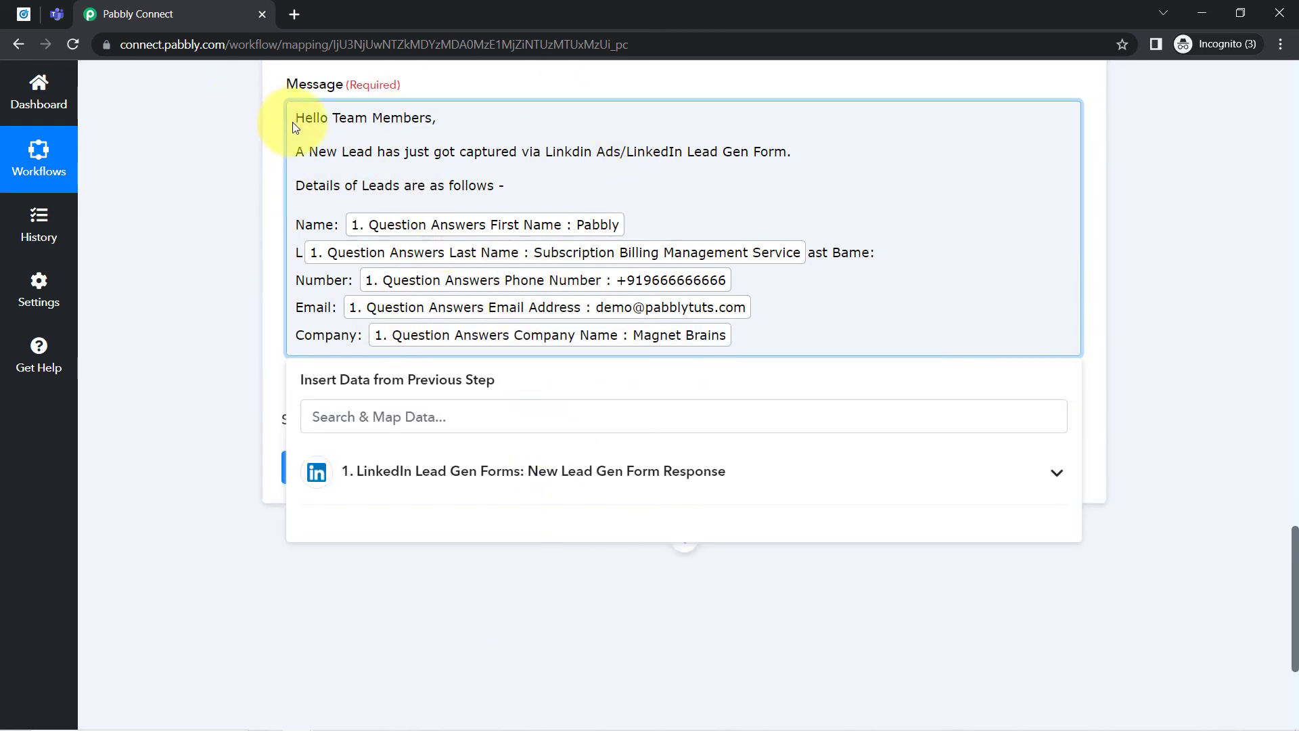
drag(303, 115, 490, 195)
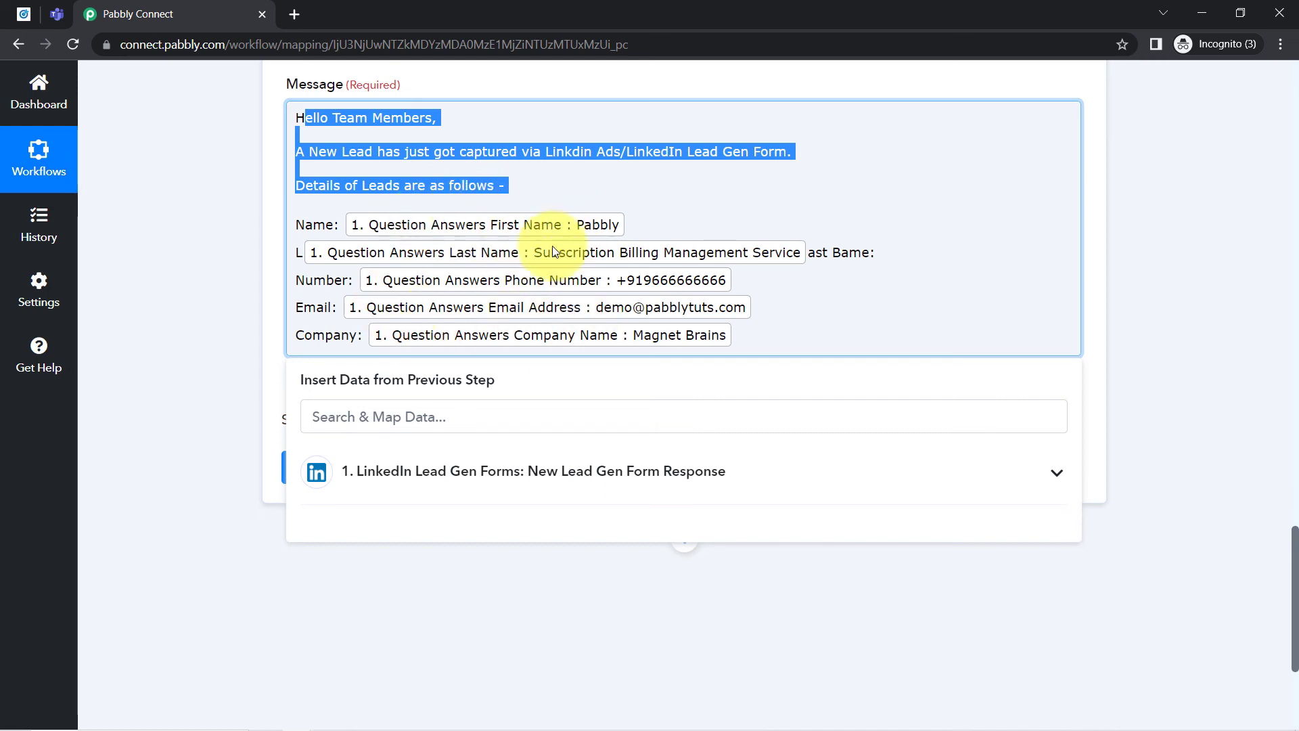
click(253, 276)
scroll(245, 315, down, 1)
scroll(304, 312, up, 1)
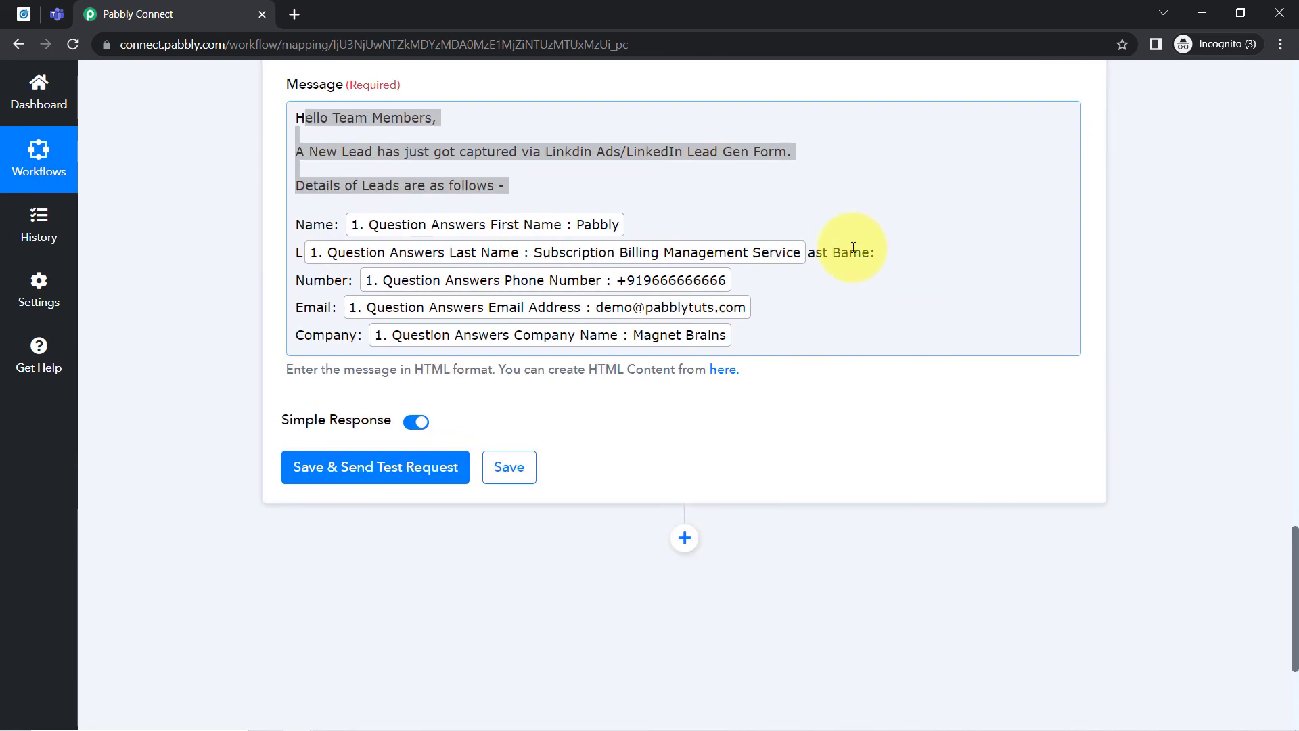
- Move the split label text "ast Bame:" in front of the mapped last name and correct the label to "Last Name:"
drag(808, 252, 884, 260)
key(ctrl+c)
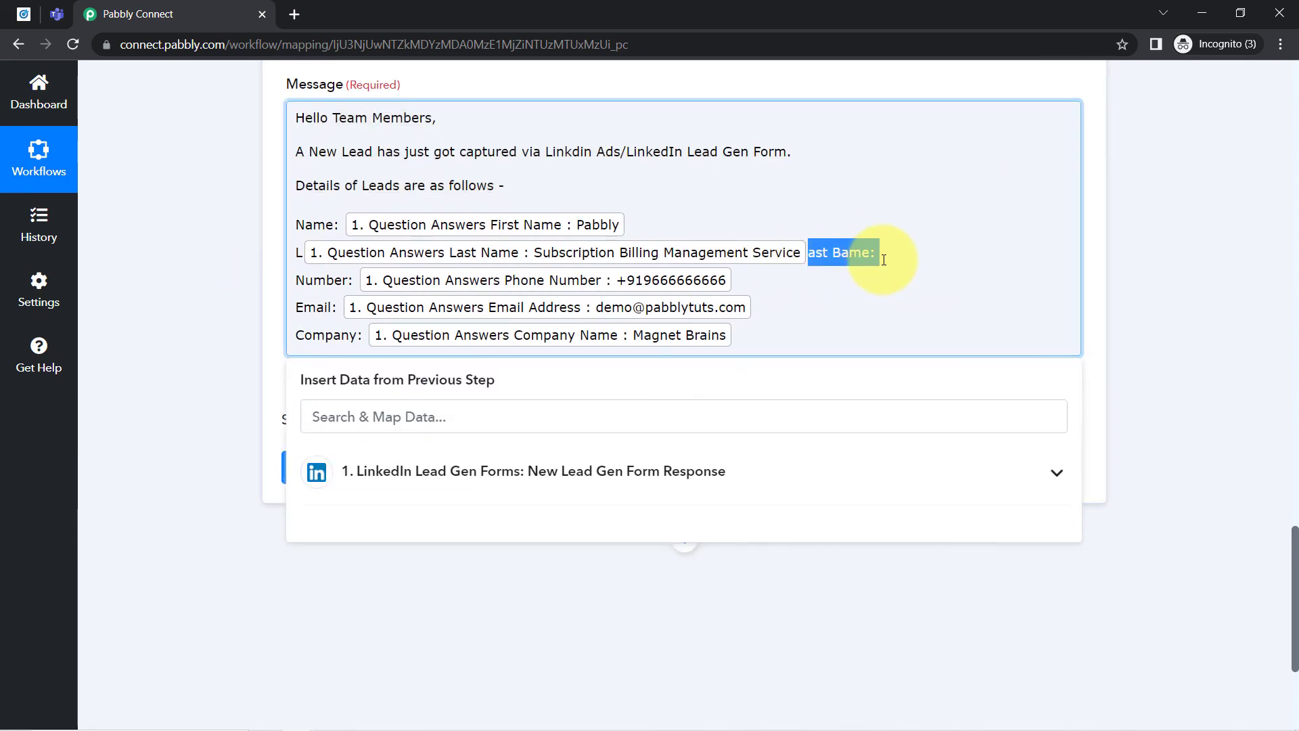
key(BackSpace)
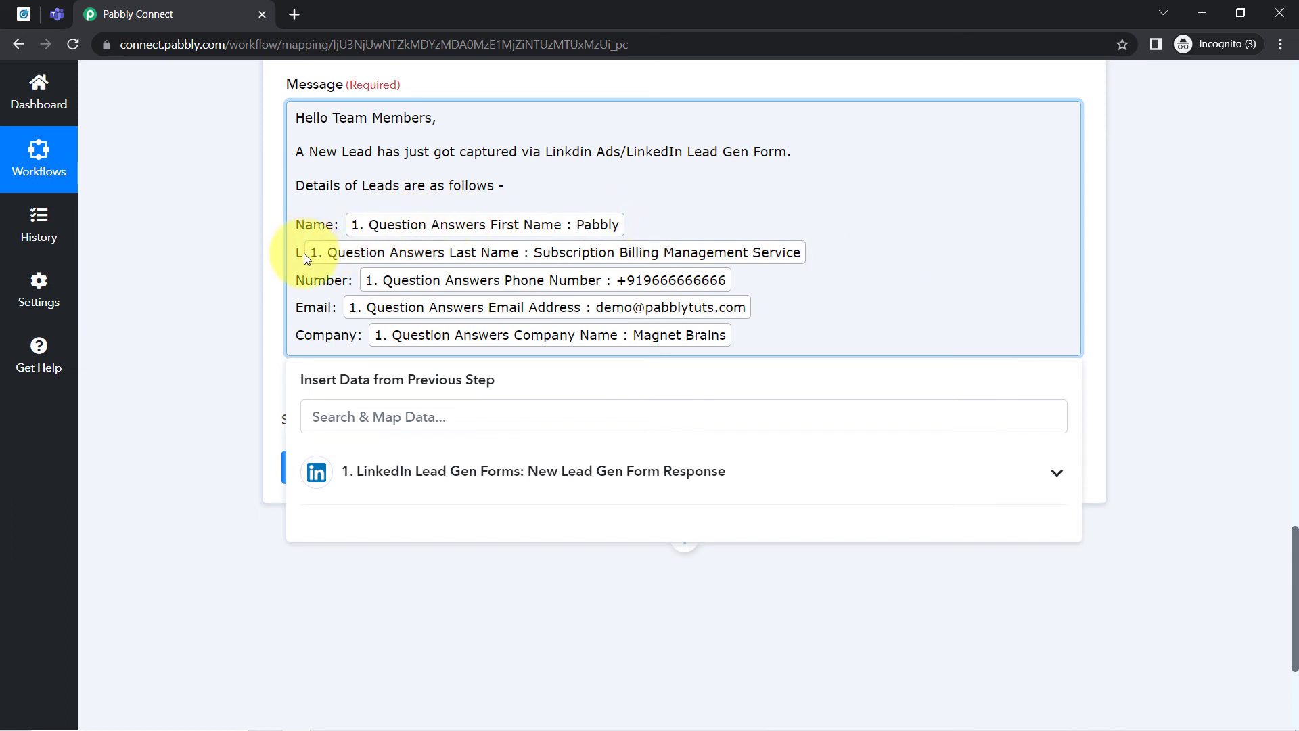
key(ctrl+v)
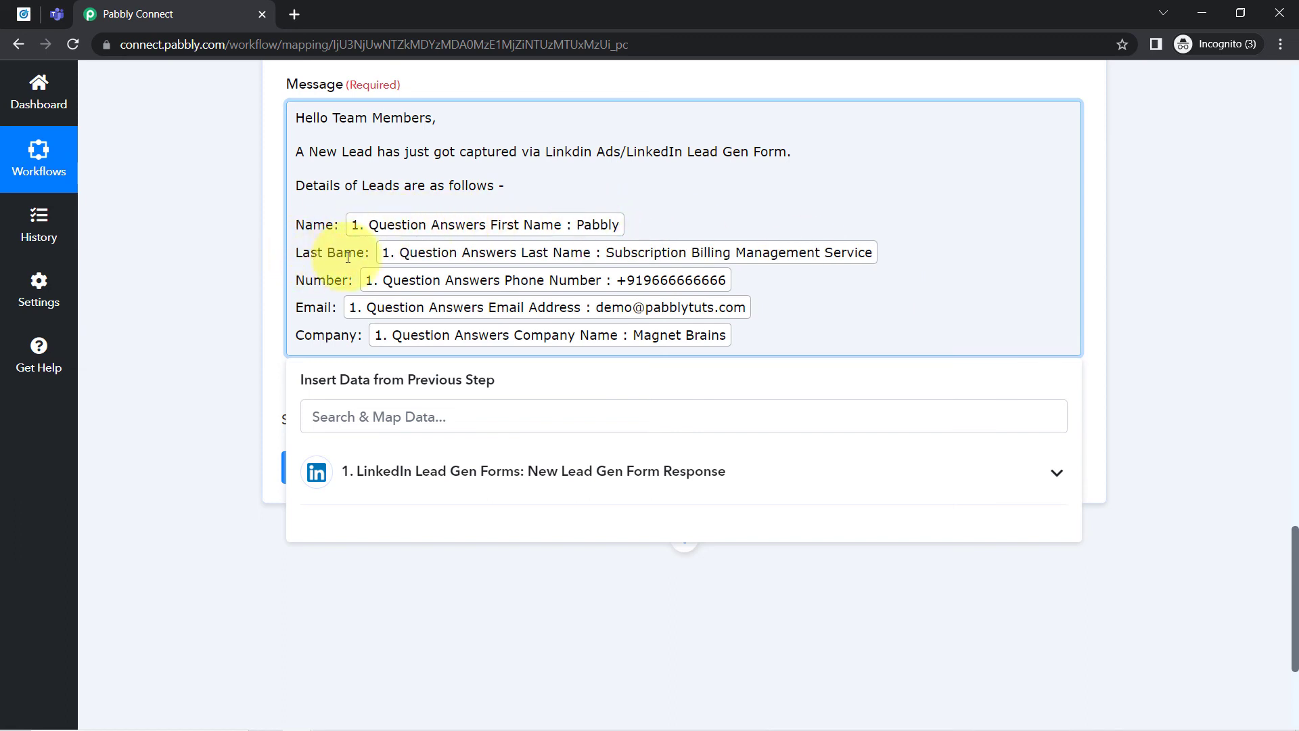
click(332, 257)
drag(332, 257, 327, 257)
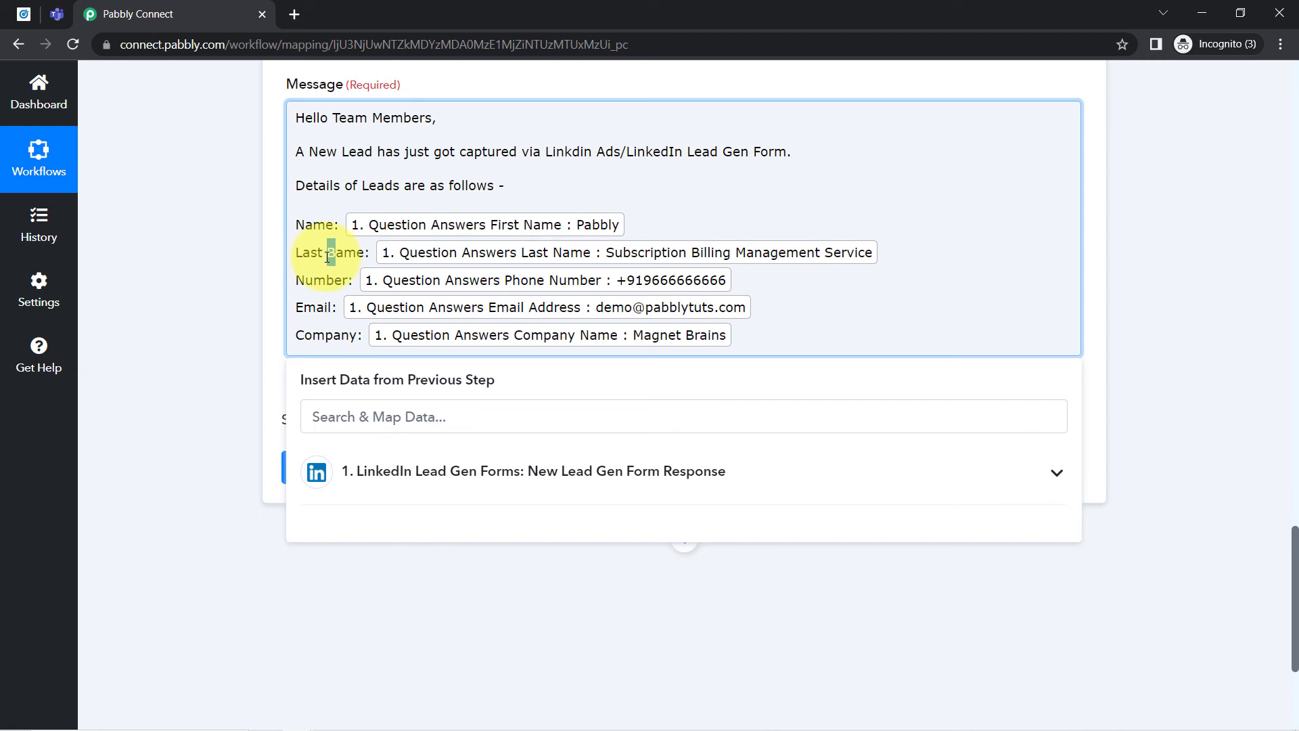
text(N)
click(276, 275)
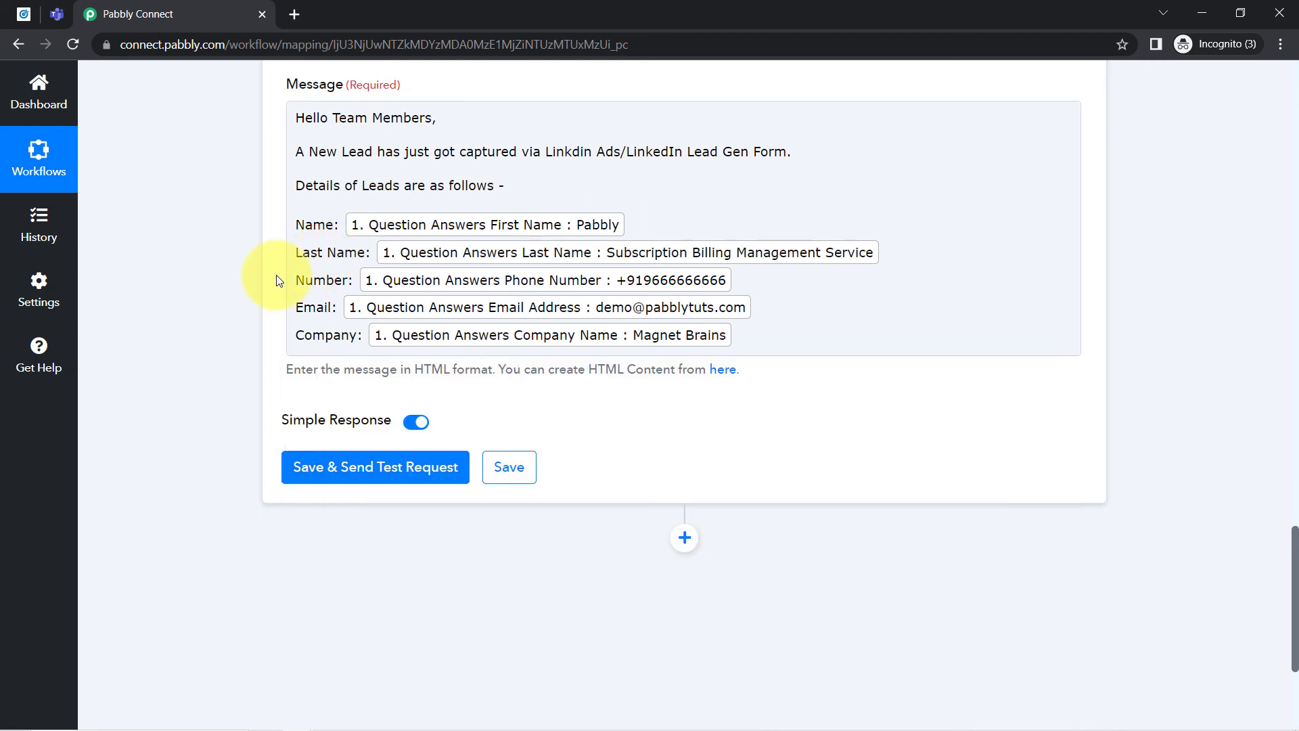
- Save the action and send a test request, and switch to Microsoft Teams to check the message in the Pabbly Team channel
click(296, 468)
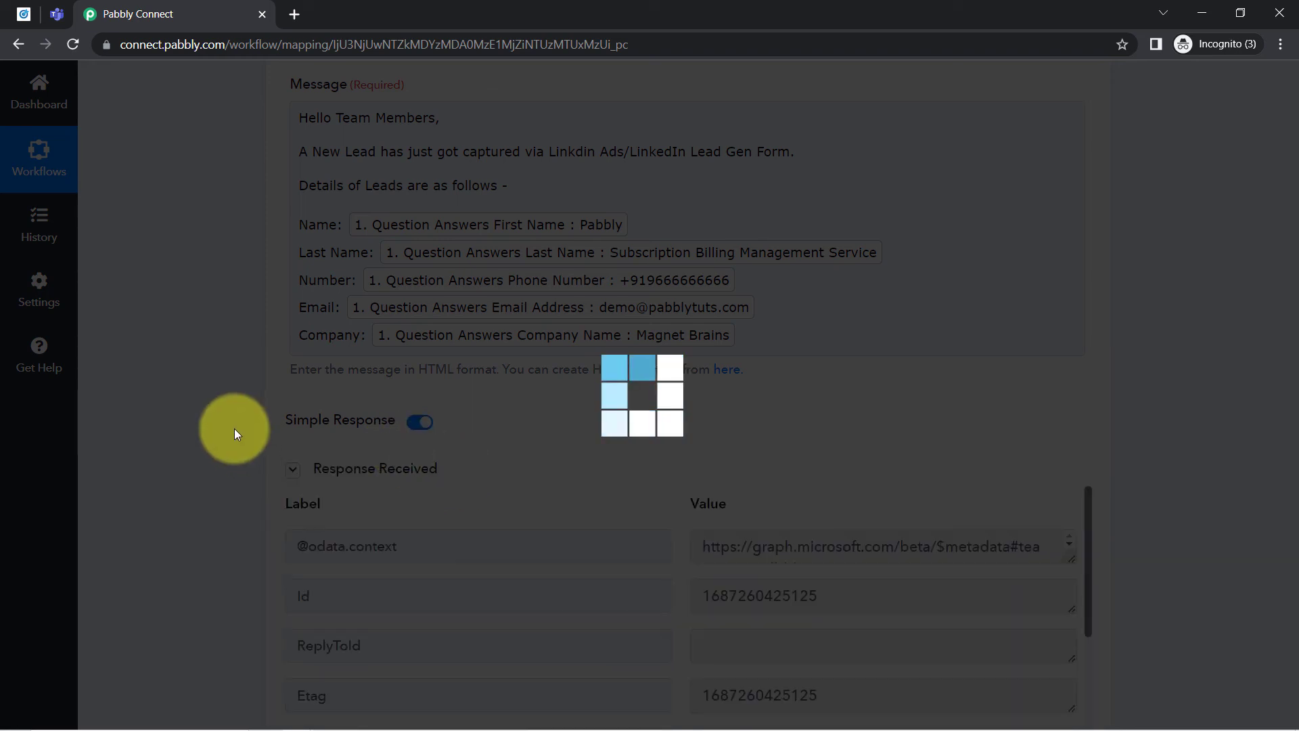
scroll(1003, 518, down, 4)
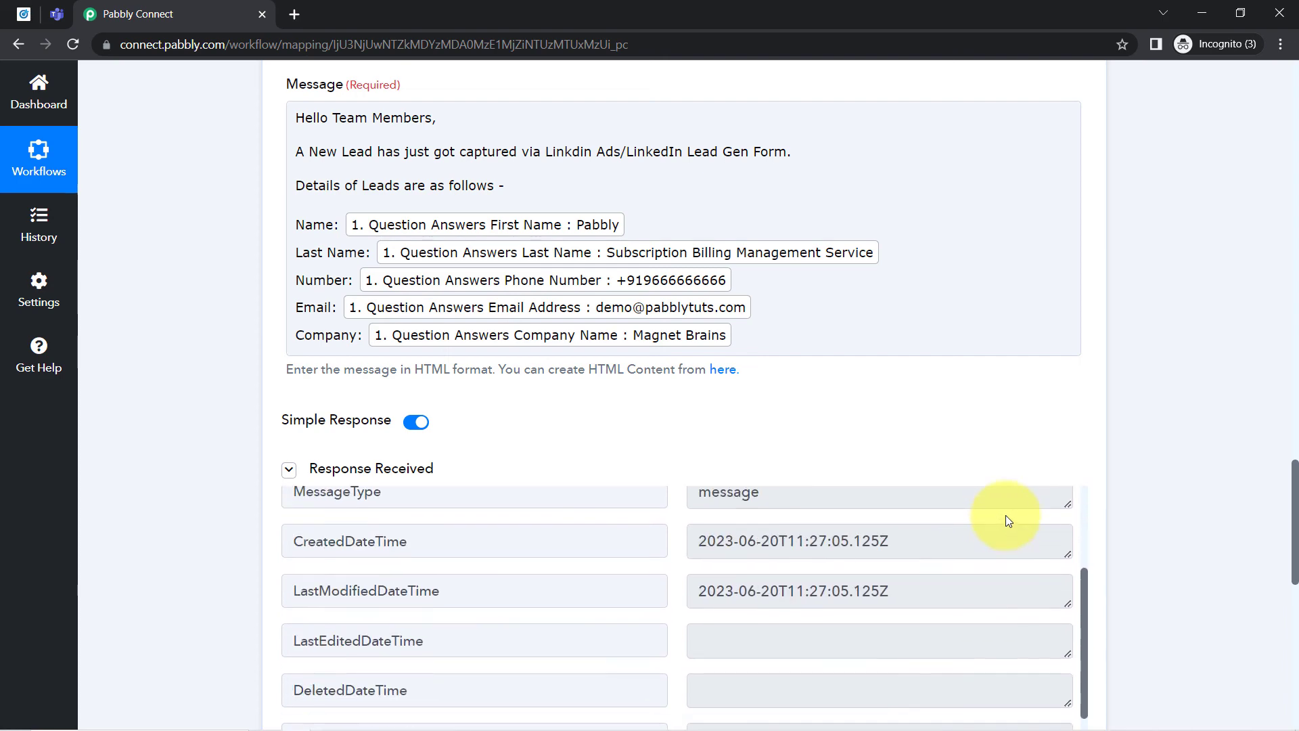
click(57, 13)
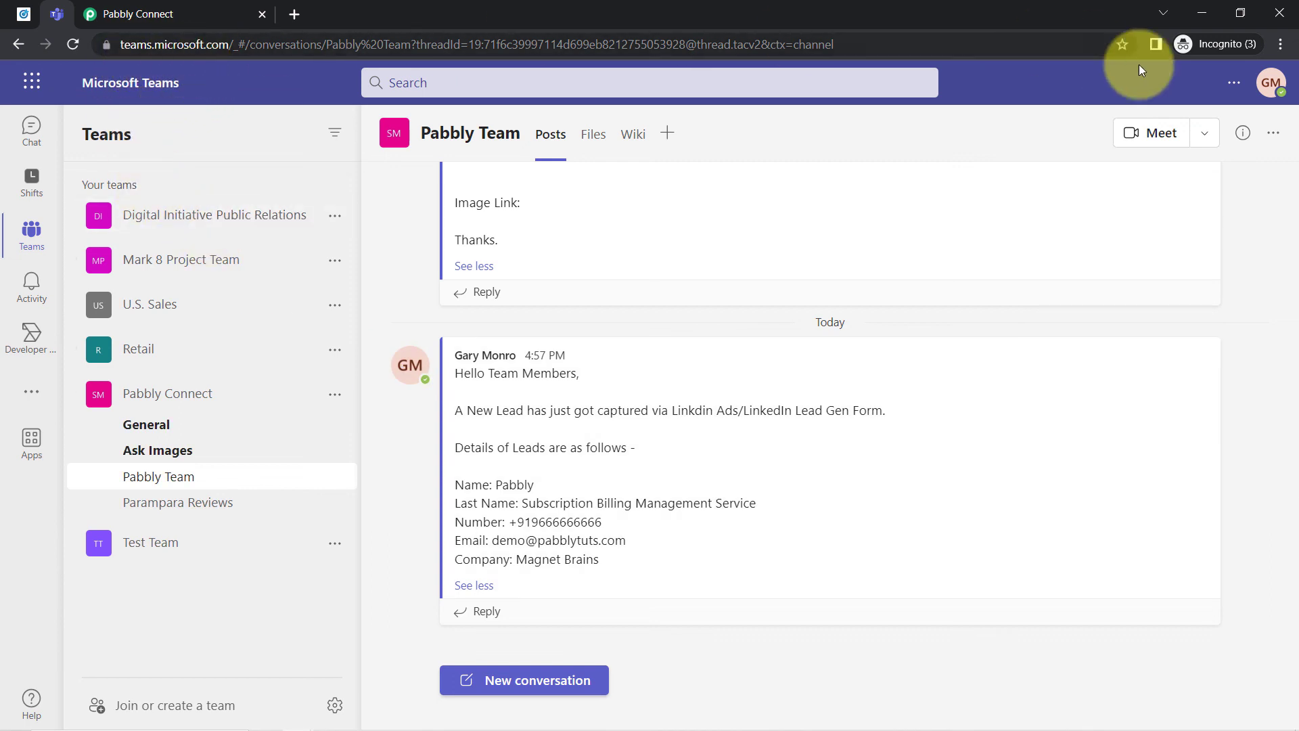
- Examine the new lead message in the Pabbly Team channel, checking the intro line, names, number, email and company details
click(1279, 46)
click(1230, 181)
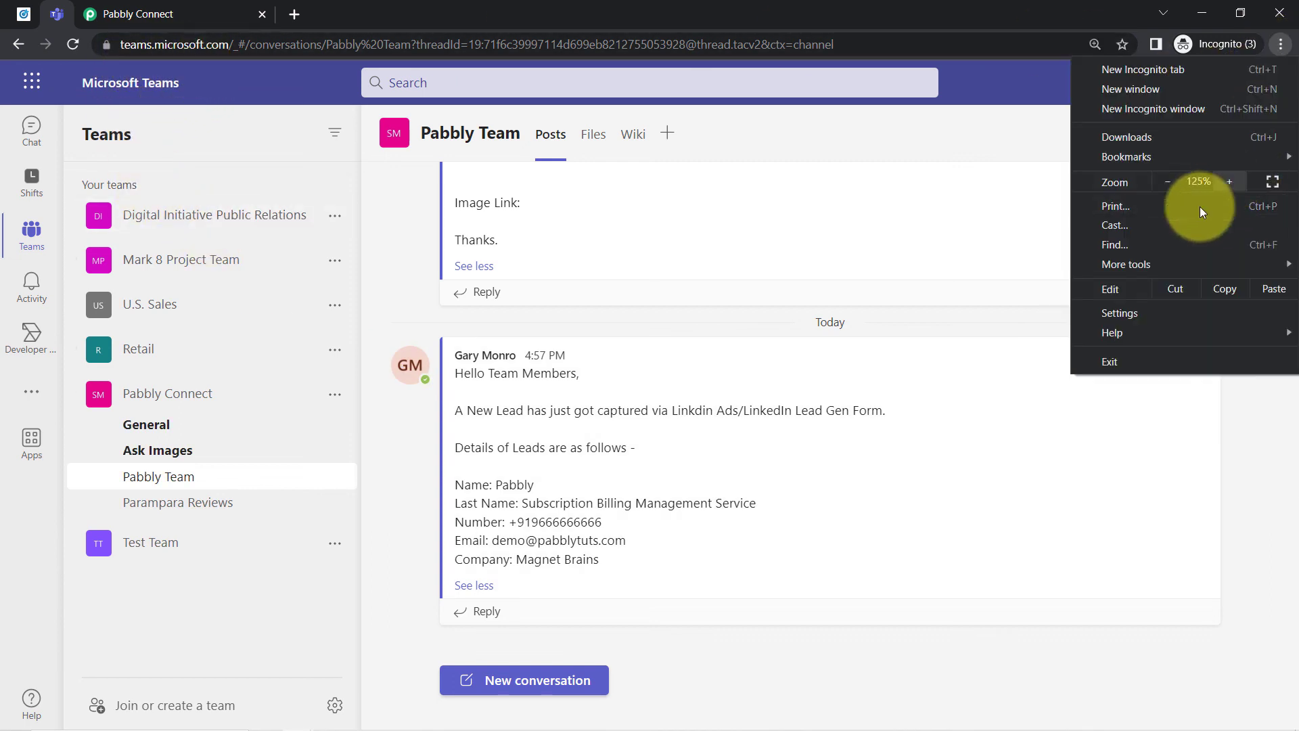
drag(473, 326, 614, 327)
click(533, 379)
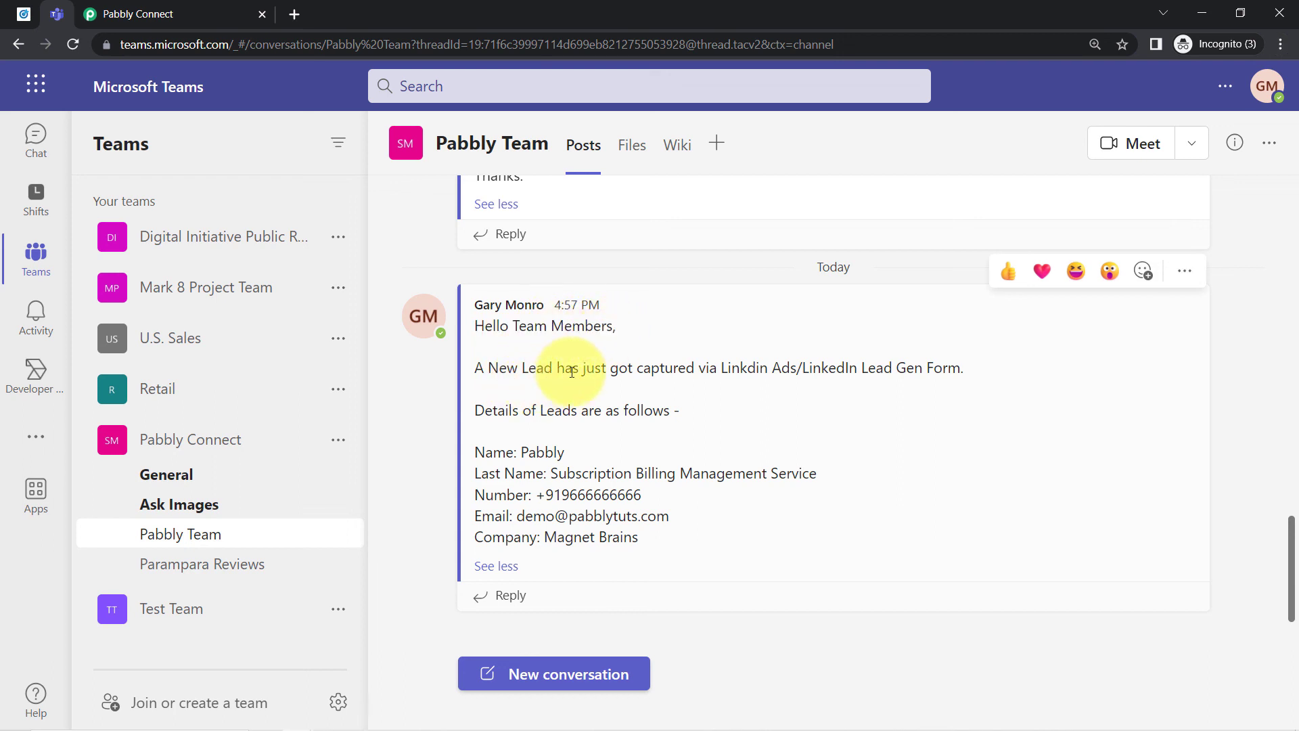
drag(722, 369, 753, 369)
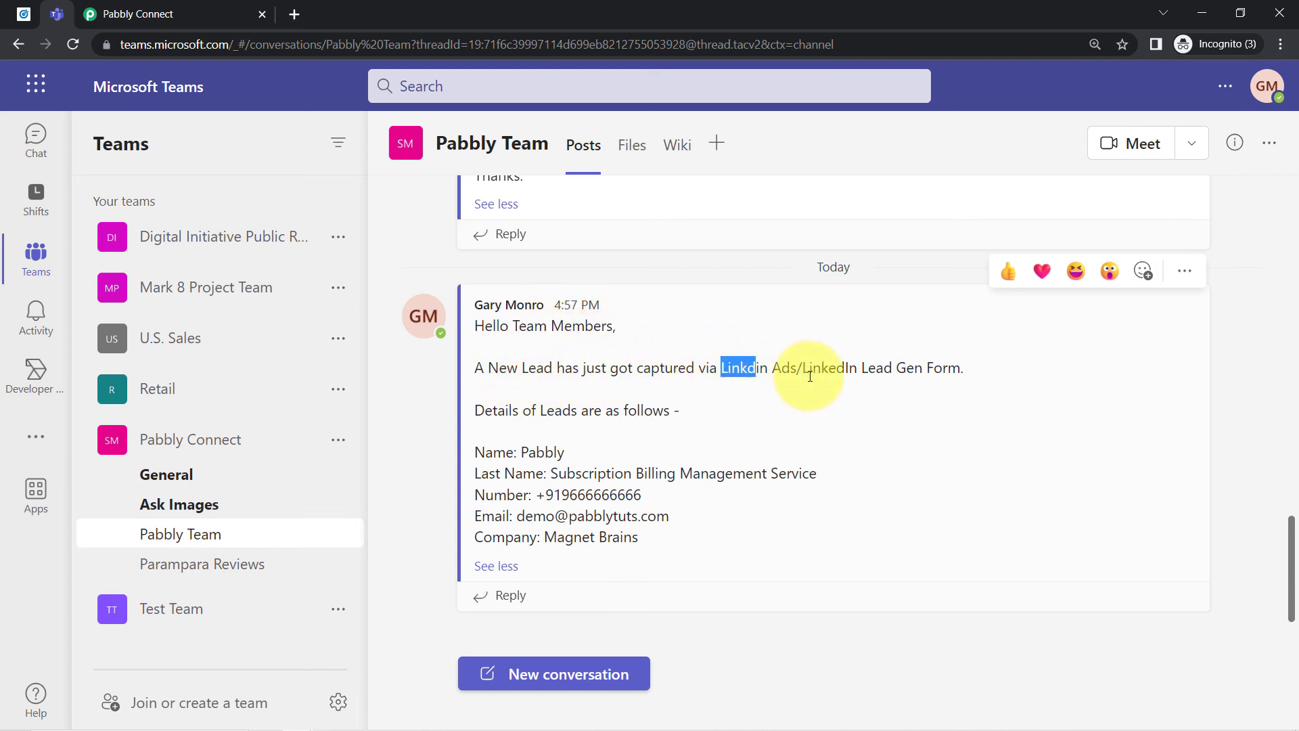
drag(837, 369, 975, 370)
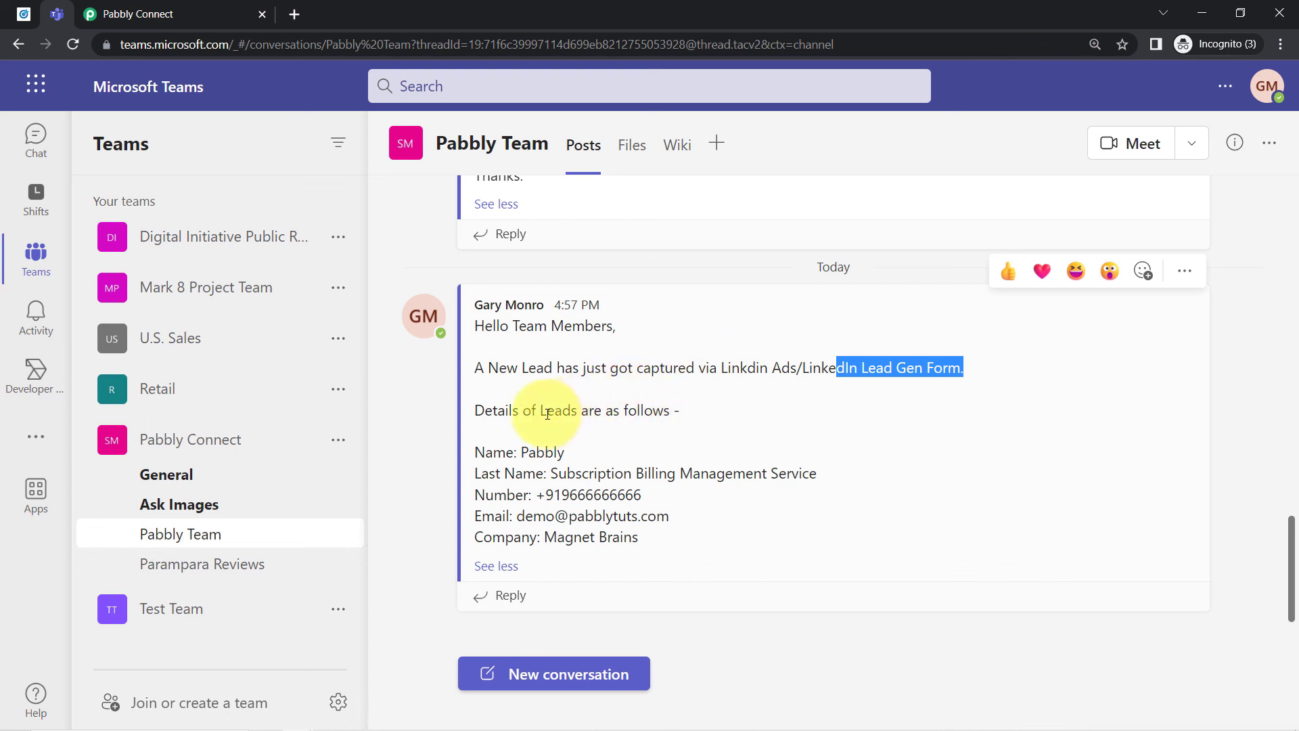
drag(545, 410, 708, 425)
drag(476, 452, 593, 495)
click(532, 469)
drag(494, 532, 553, 523)
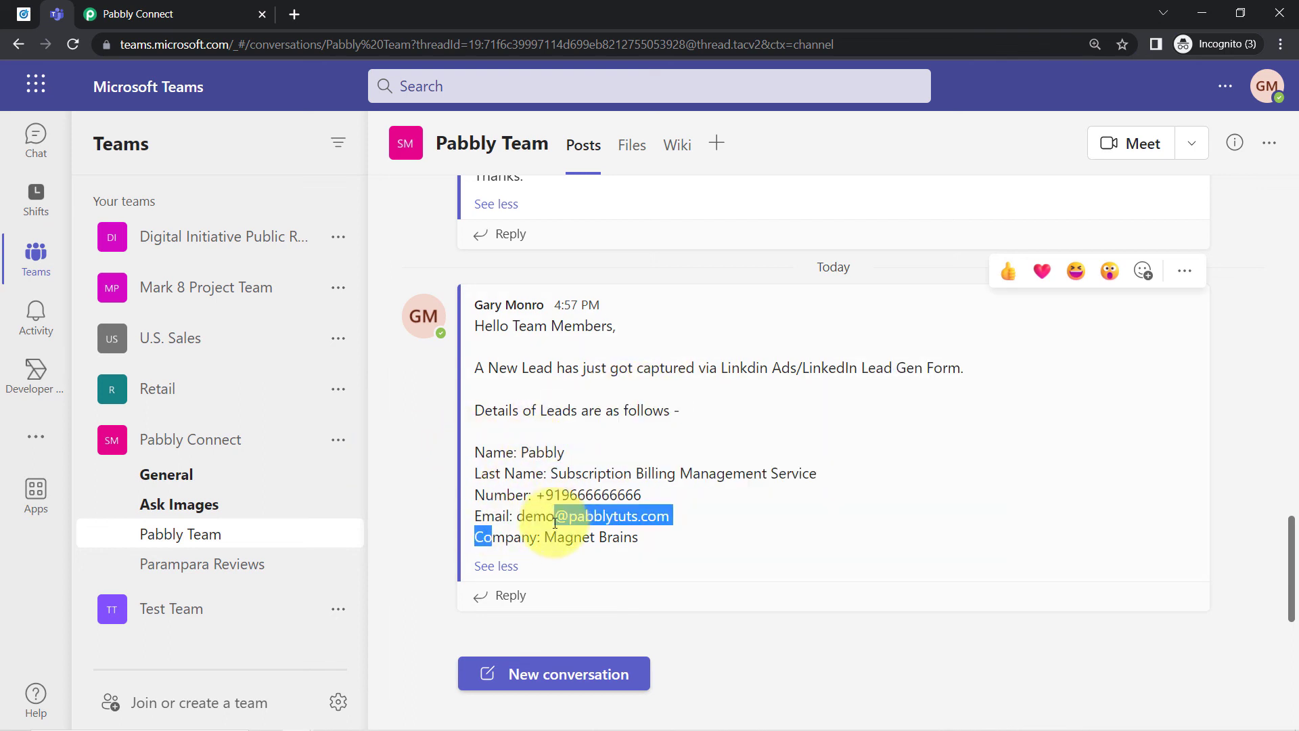
click(548, 534)
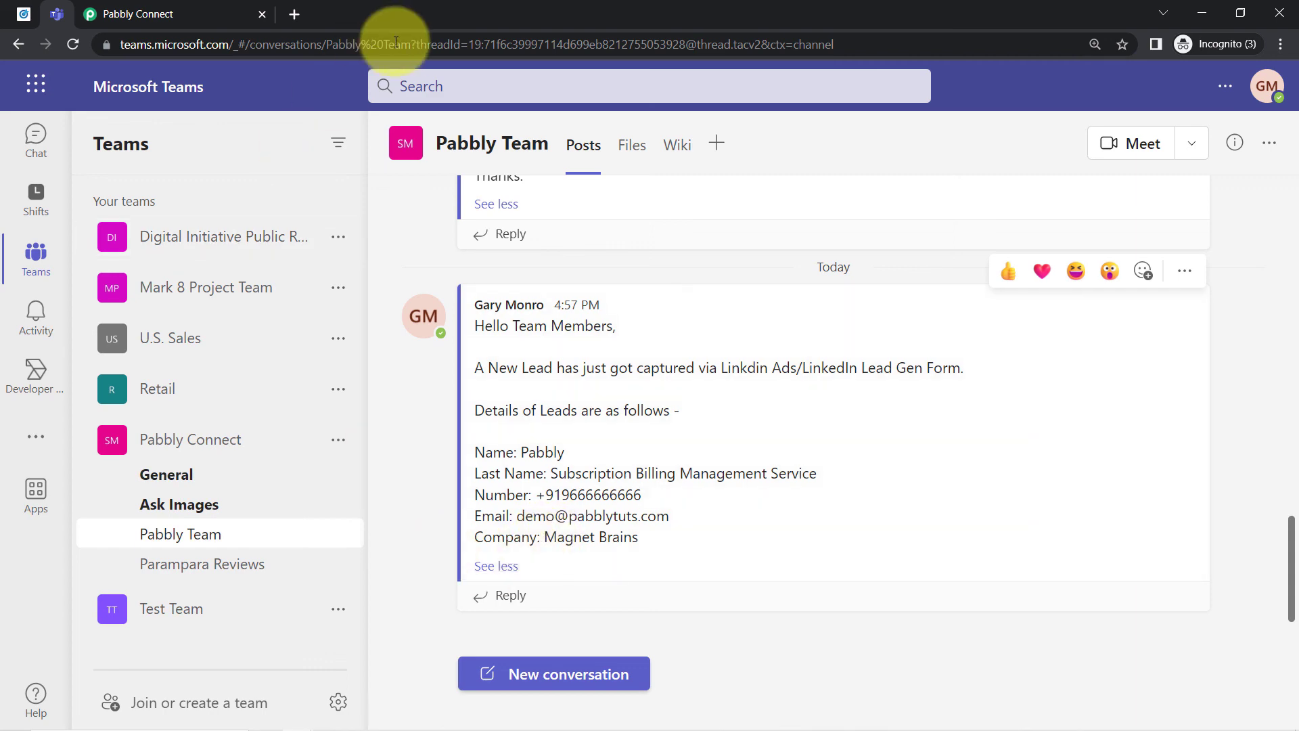
- Switch to LinkedIn Campaign Manager to view the Lead Gen Forms under Assets, and return to Microsoft Teams
click(22, 12)
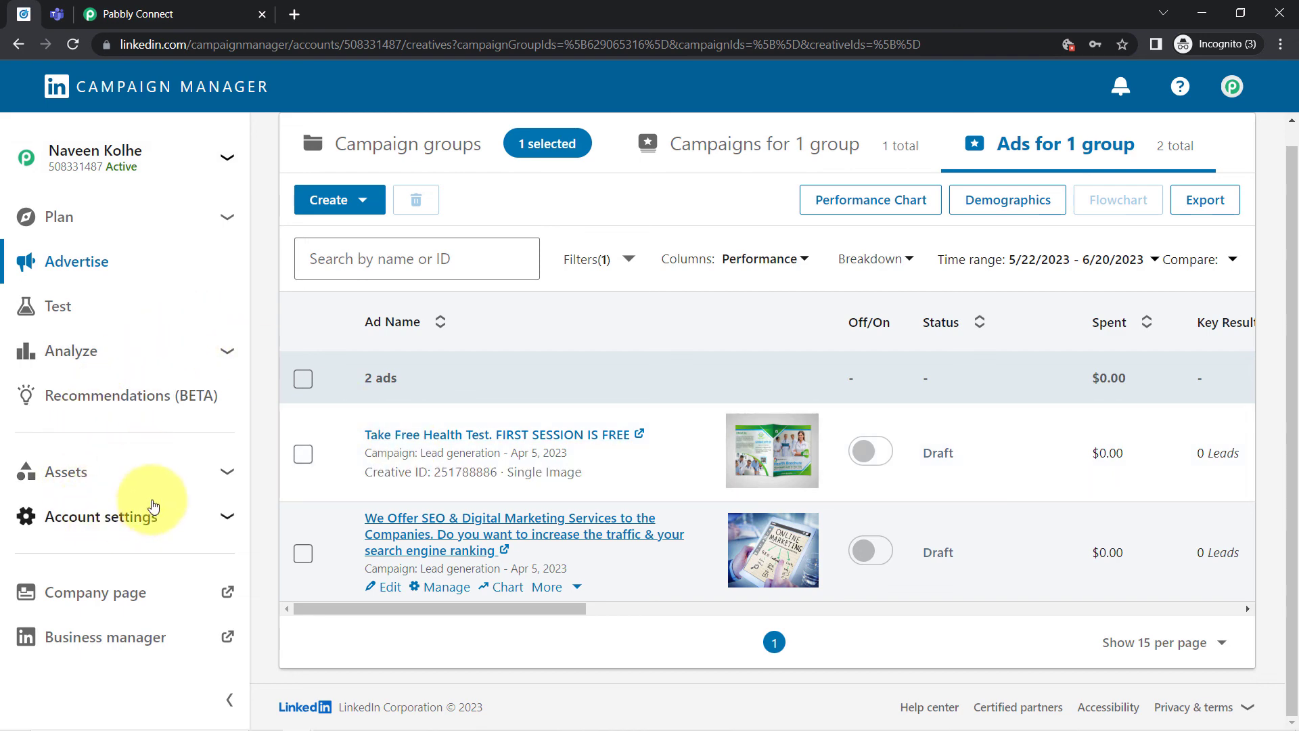
click(221, 476)
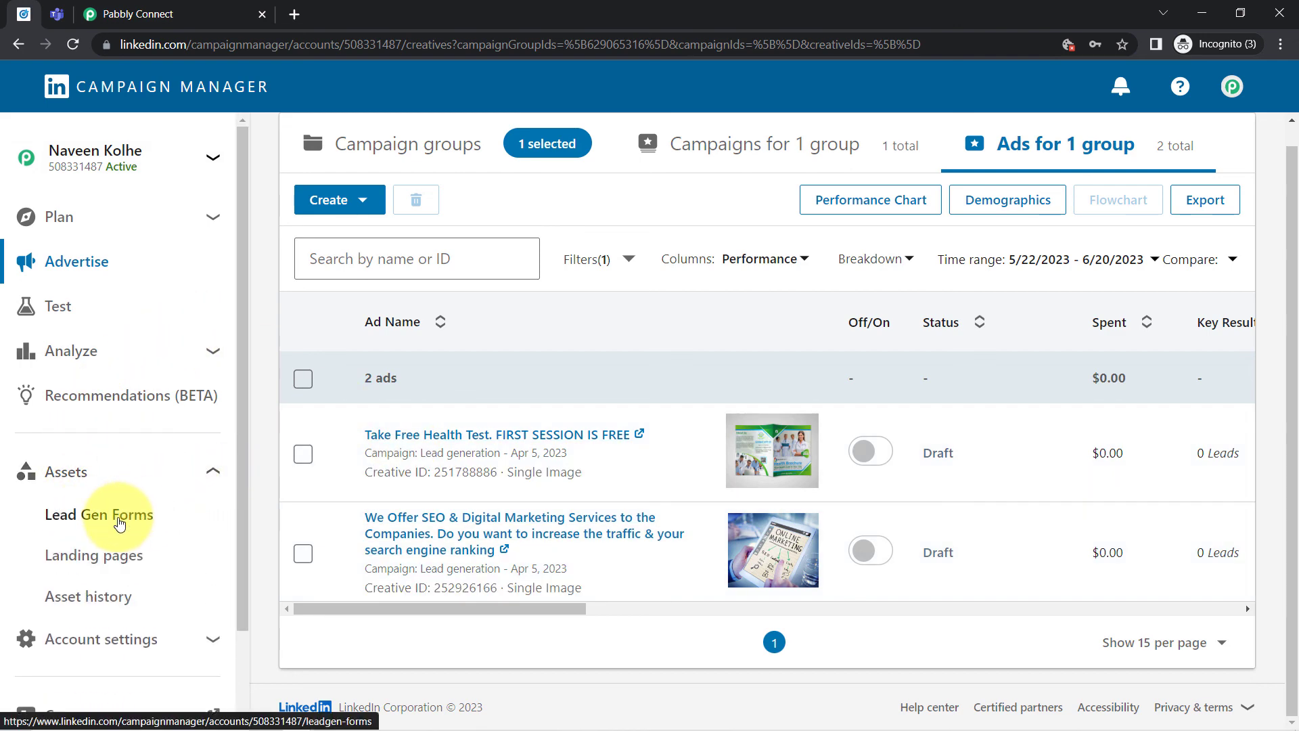
click(122, 515)
click(57, 14)
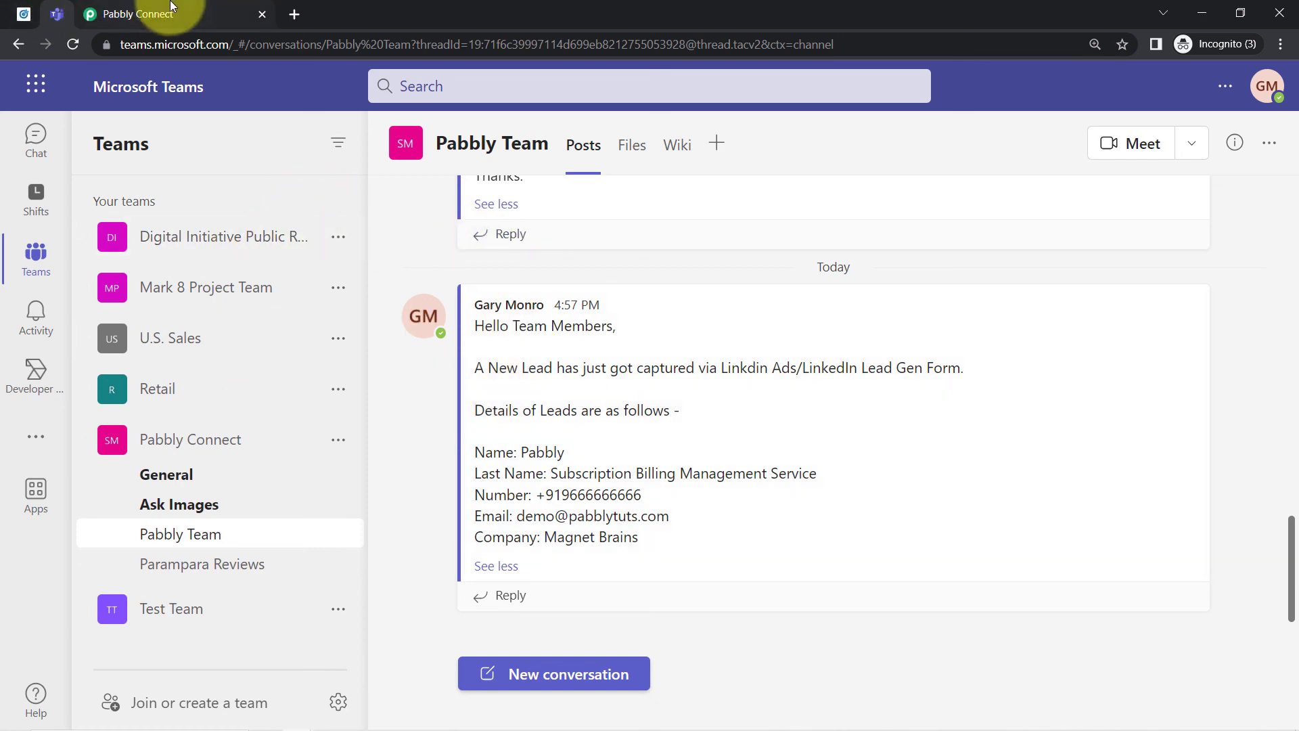
- Switch to Pabbly Connect and collapse both the LinkedIn Lead Gen Forms trigger and the Microsoft Teams action
click(169, 7)
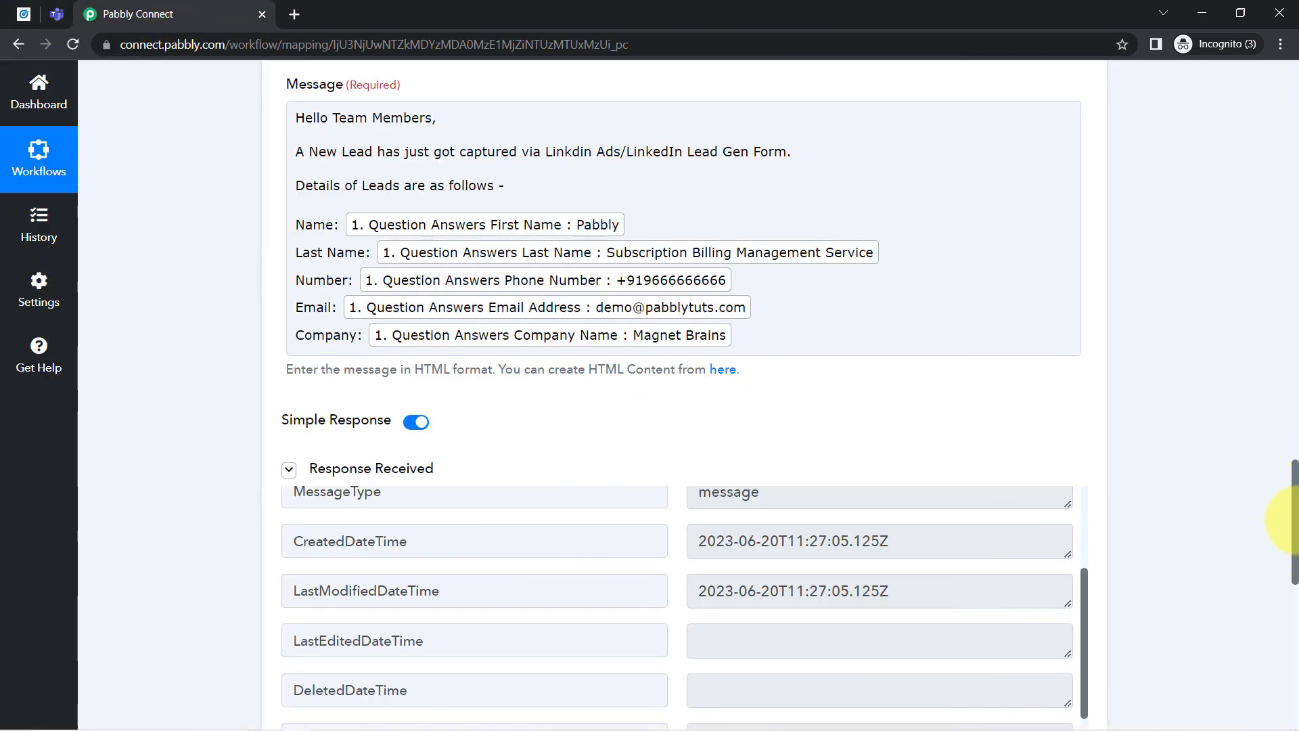
drag(1293, 518, 1276, 23)
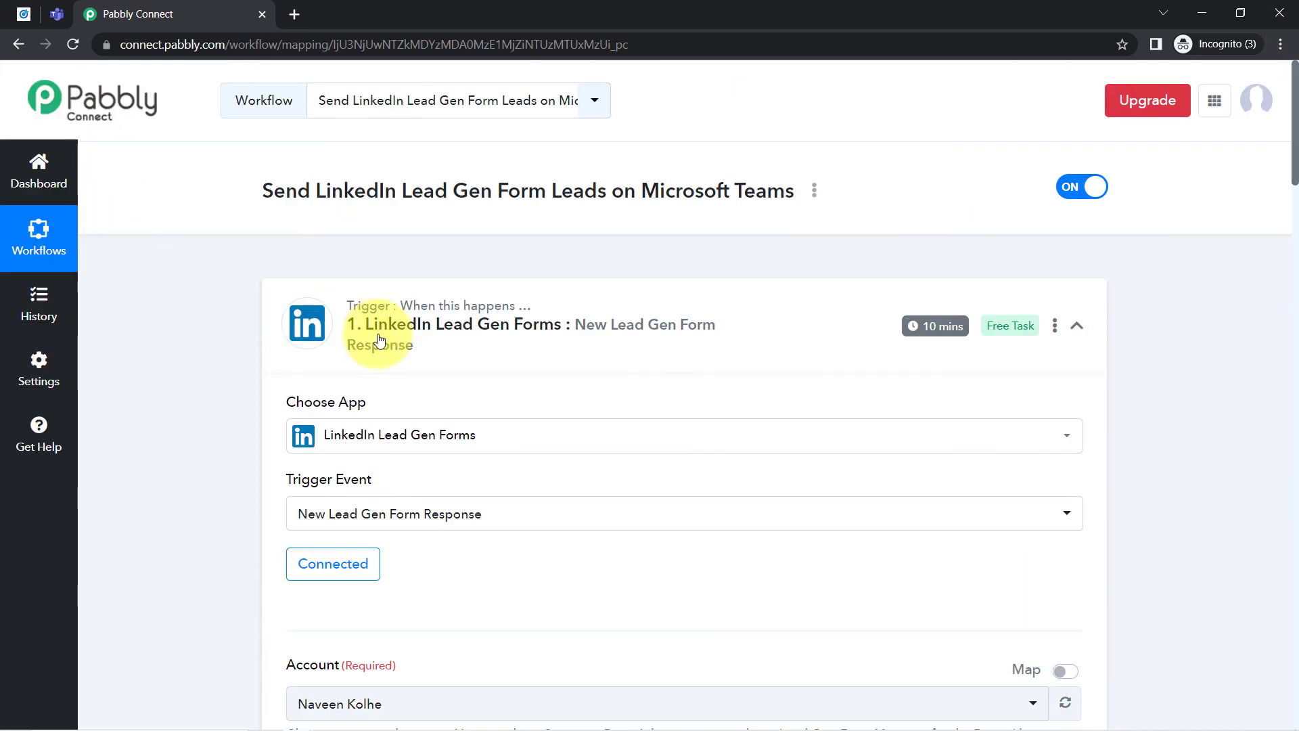
click(408, 342)
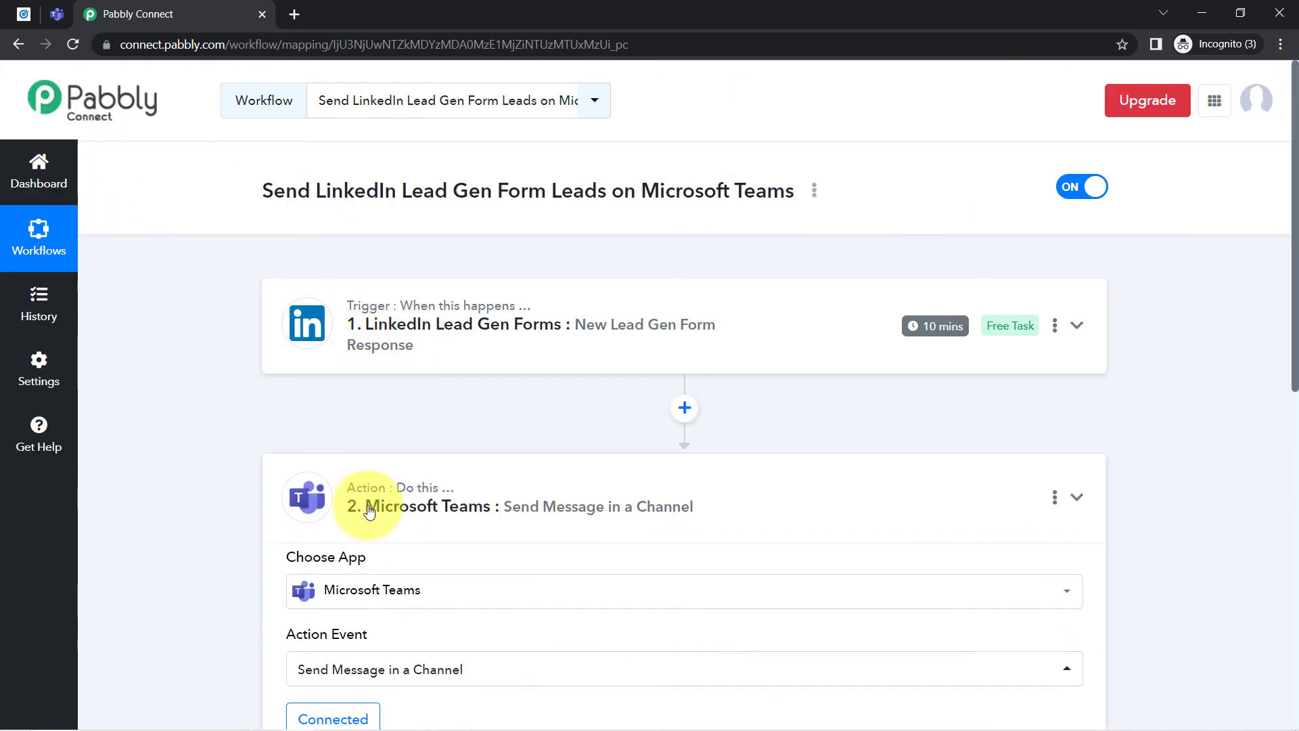
click(370, 509)
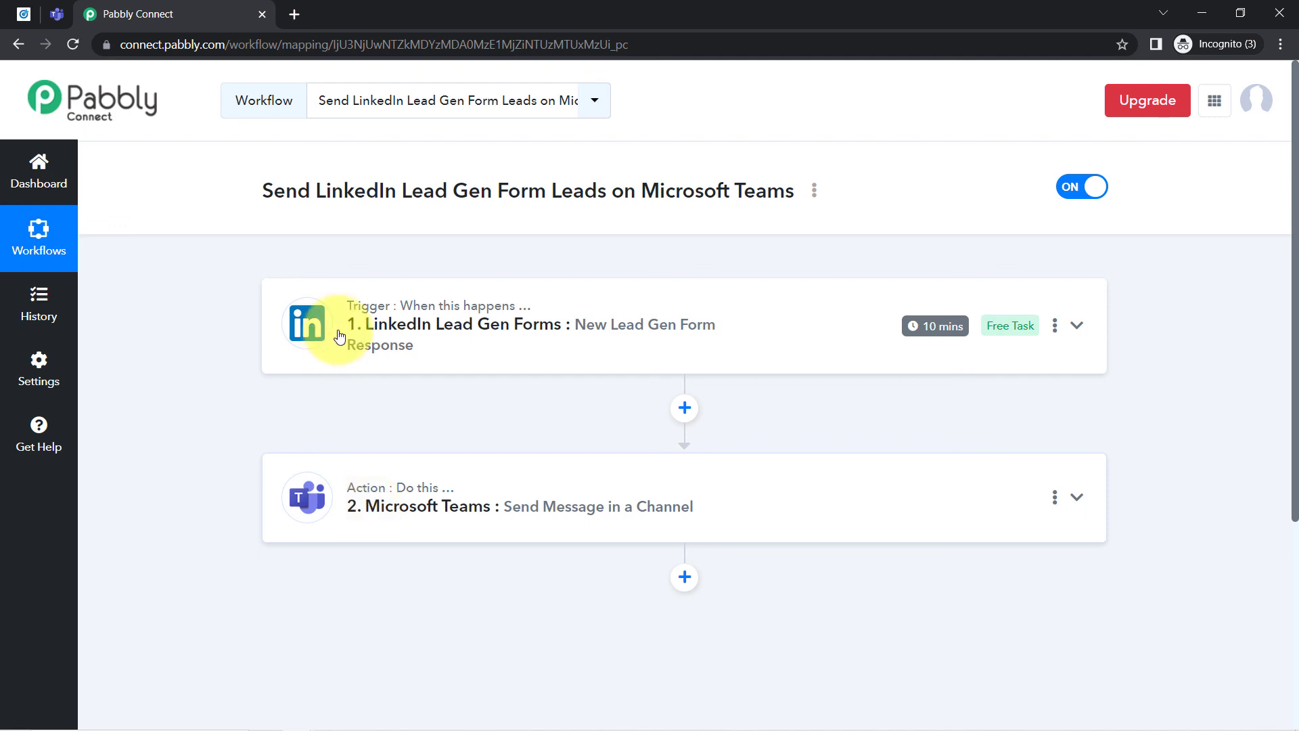
- Generate the share link for the Send LinkedIn Lead Gen Form Leads on Microsoft Teams workflow, copy it and close the dialog
click(814, 192)
click(693, 278)
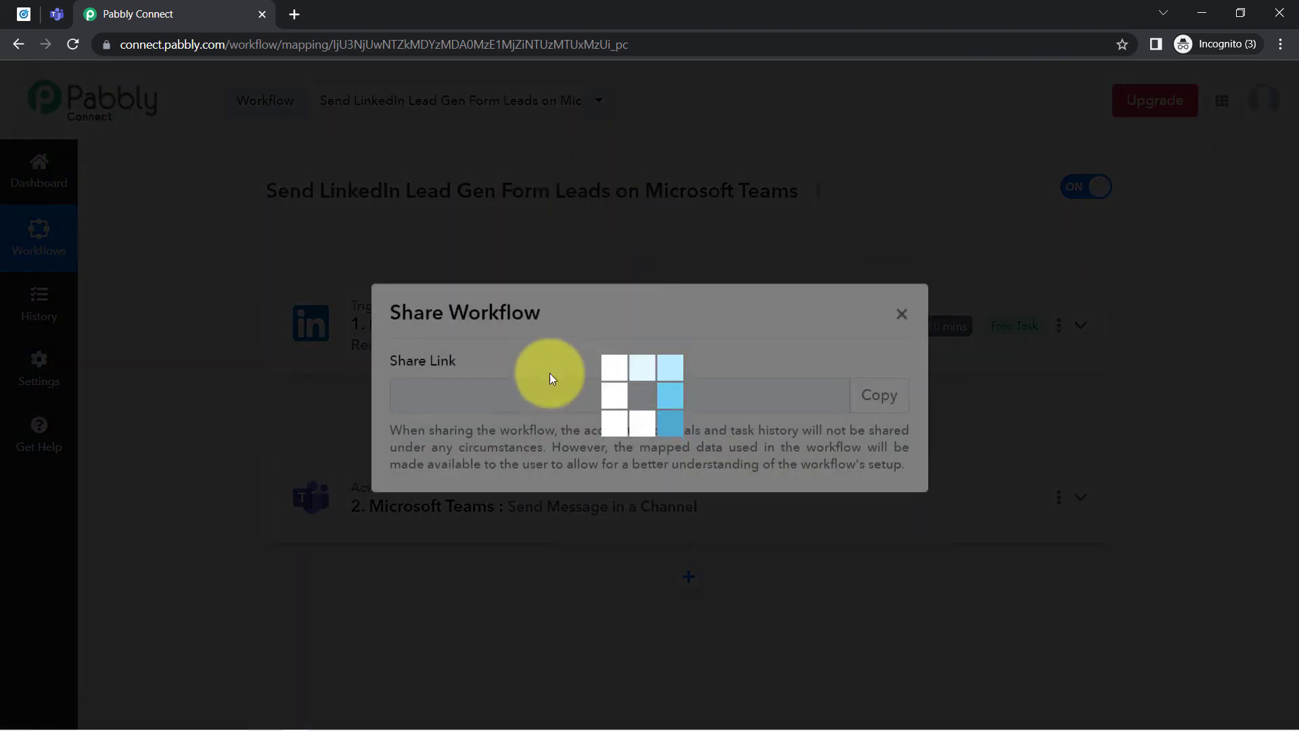
click(878, 408)
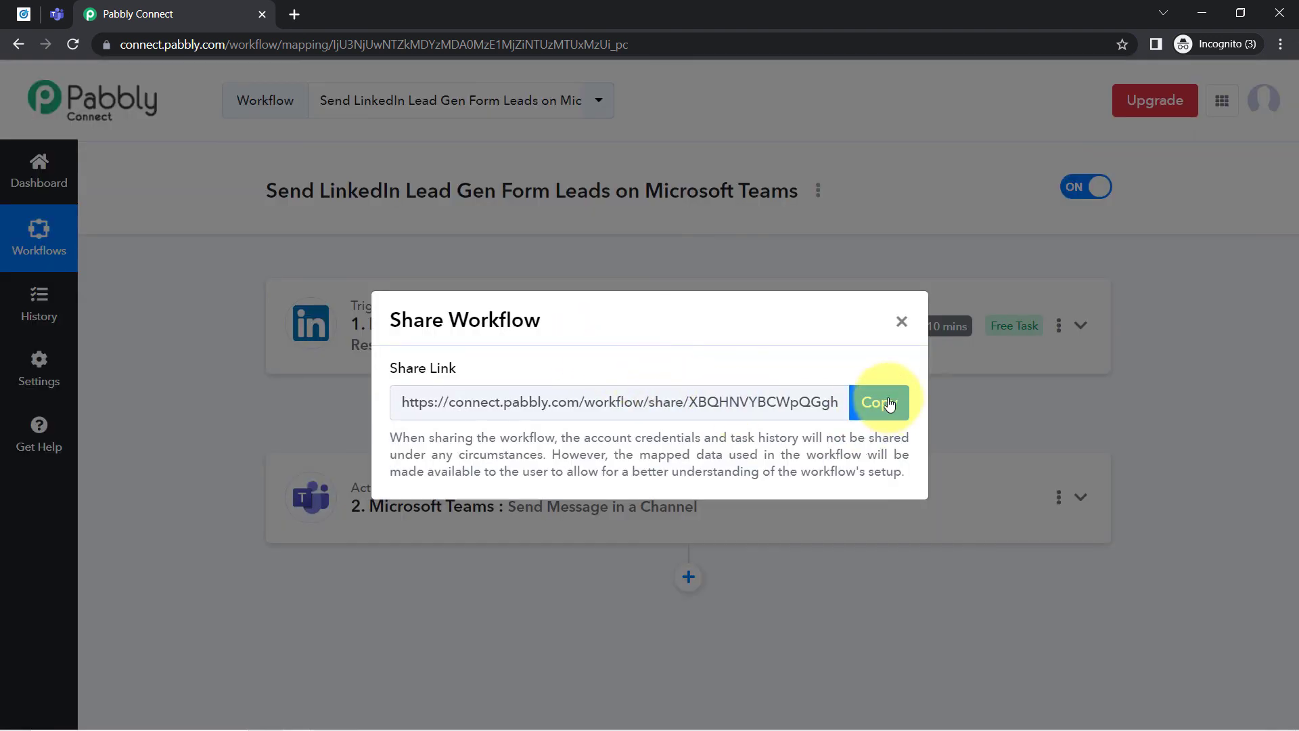
click(877, 409)
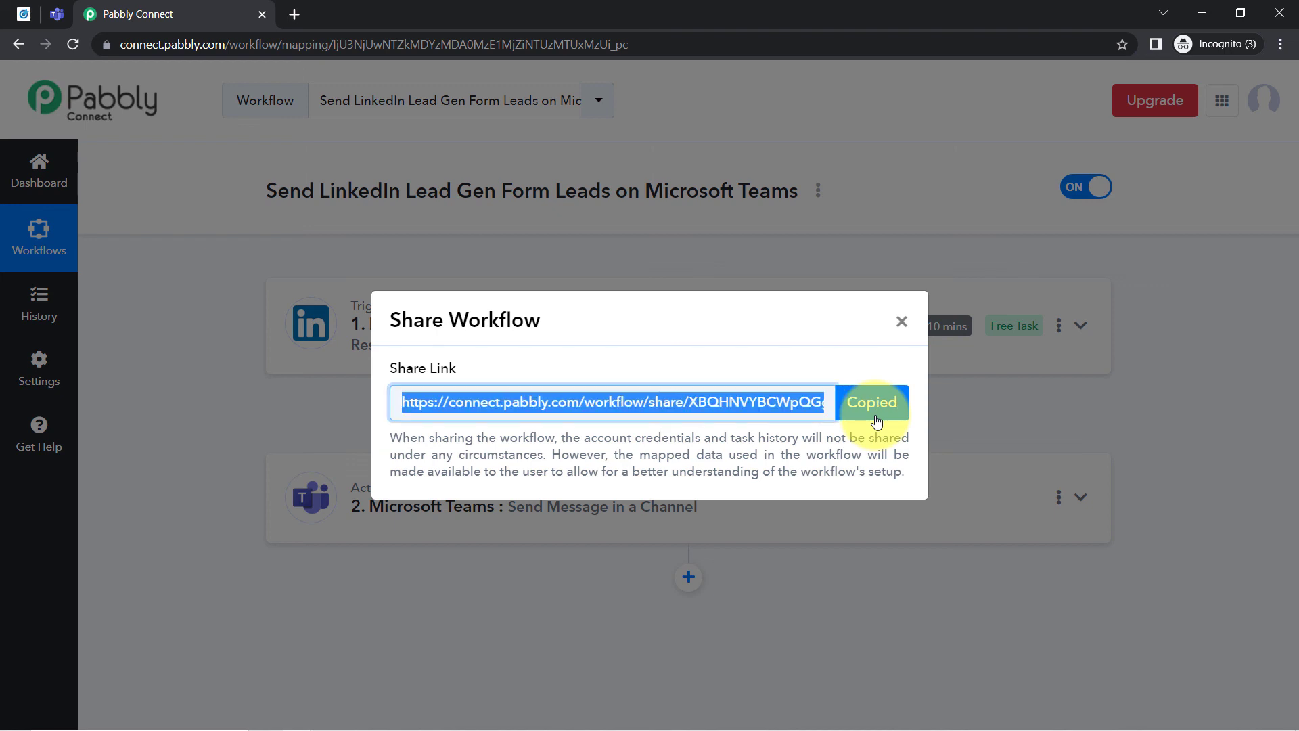
click(903, 322)
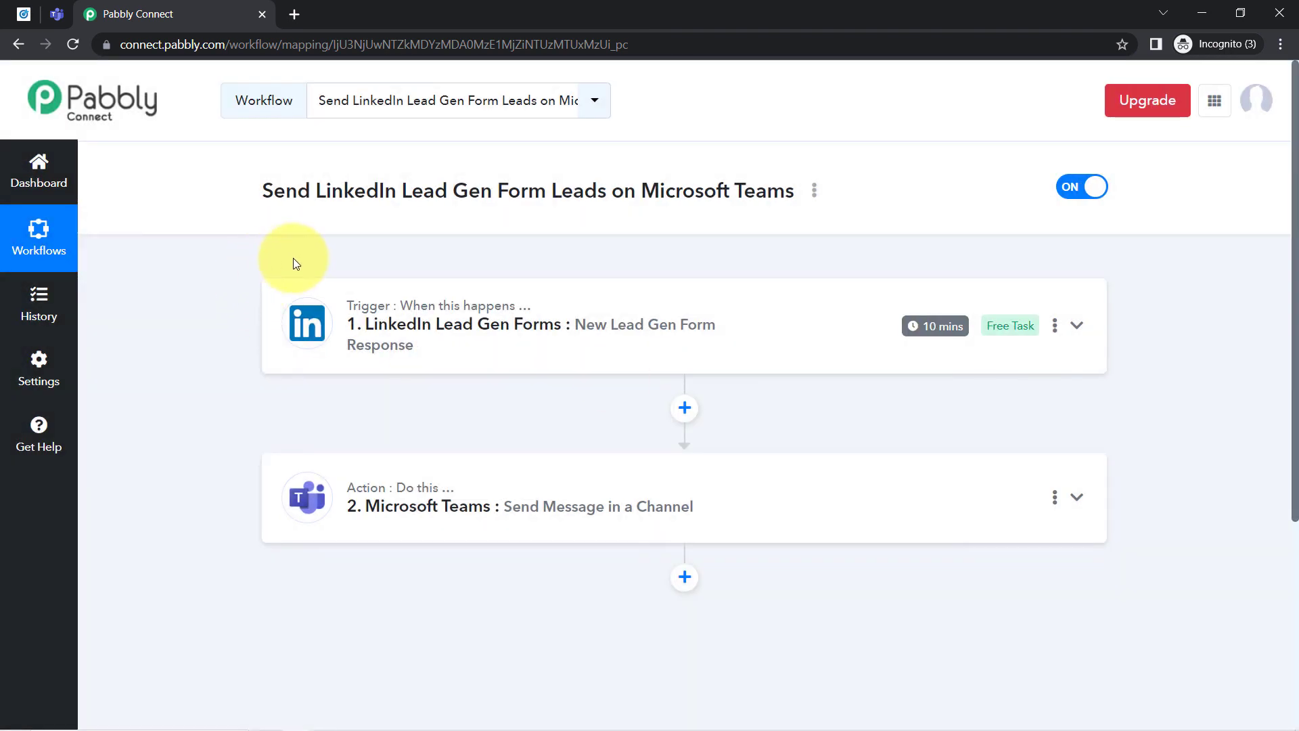